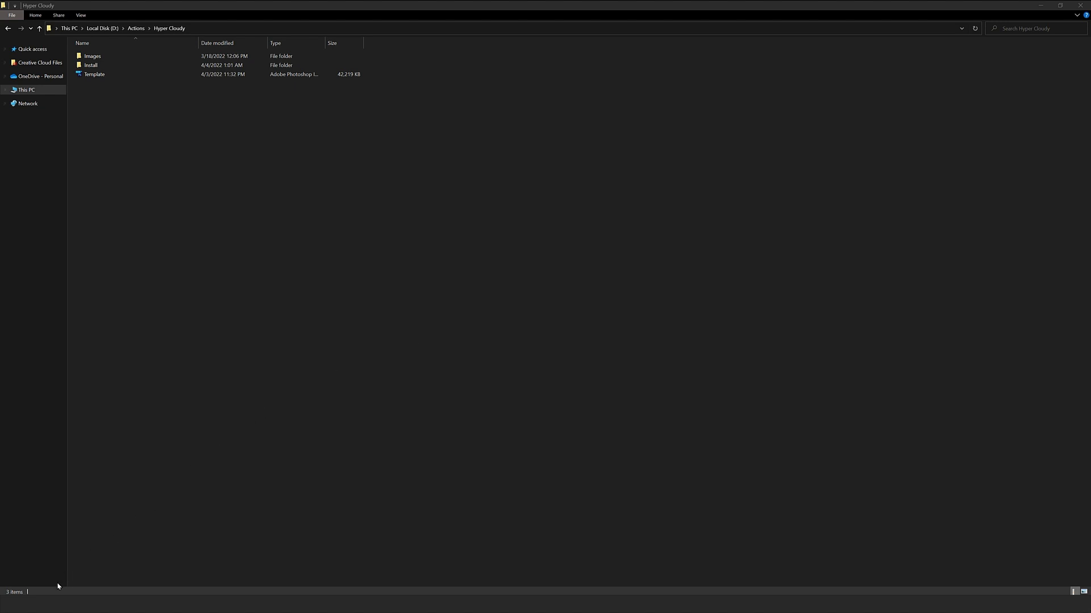
# Look through the cloud text effect preview images up to 5.jpg, examining the ISLAND lettering up close.
pyautogui.moveTo(60, 603)
pyautogui.click(114, 570)
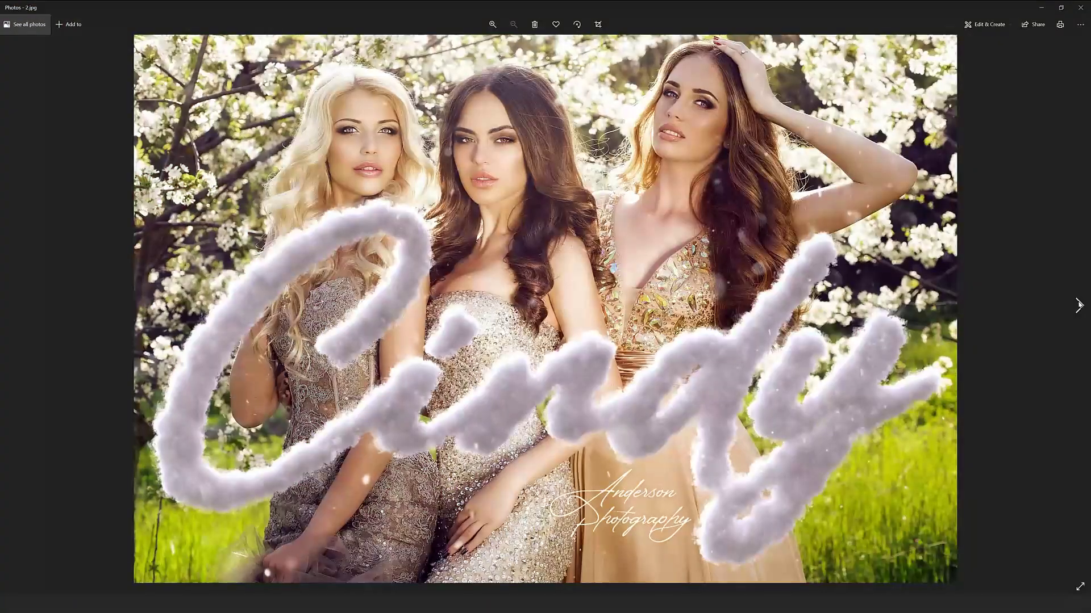
pyautogui.click(1079, 306)
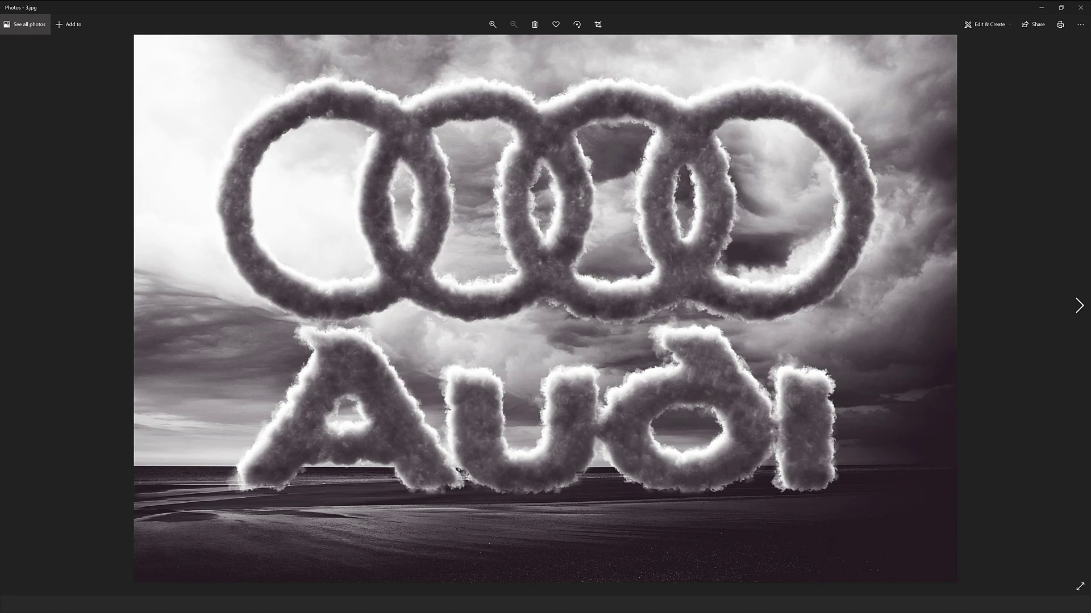
pyautogui.press('Right')
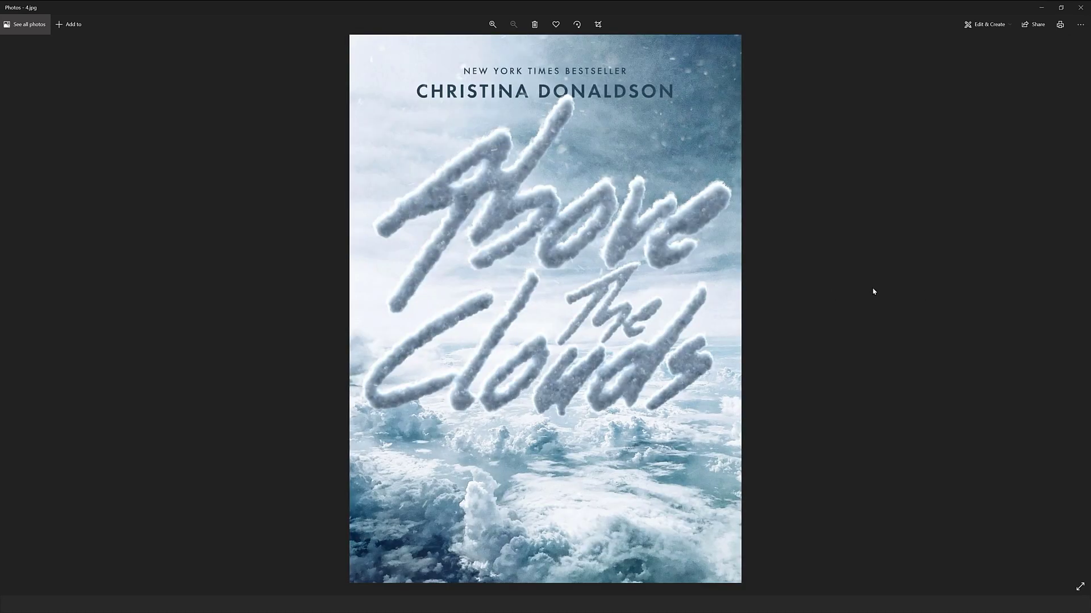
pyautogui.press('Right')
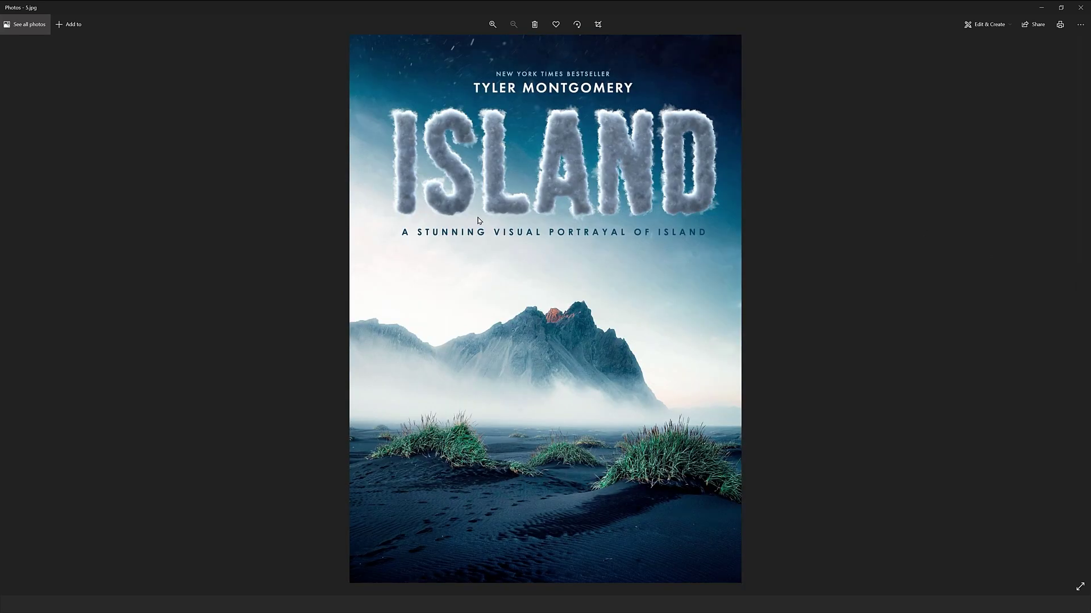
pyautogui.scroll(5, 477, 220)
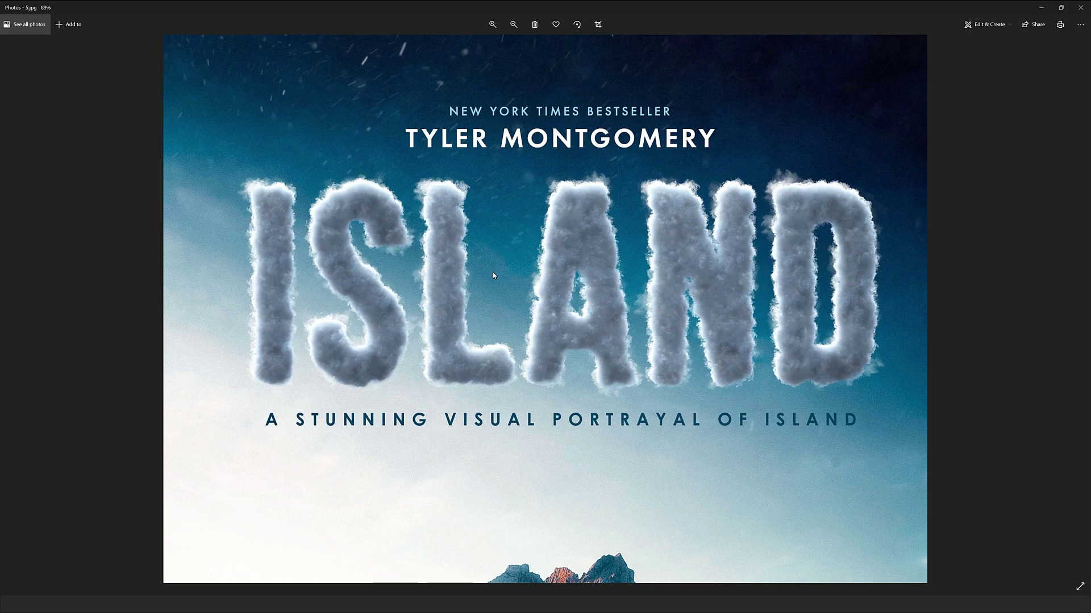
pyautogui.scroll(-5, 492, 276)
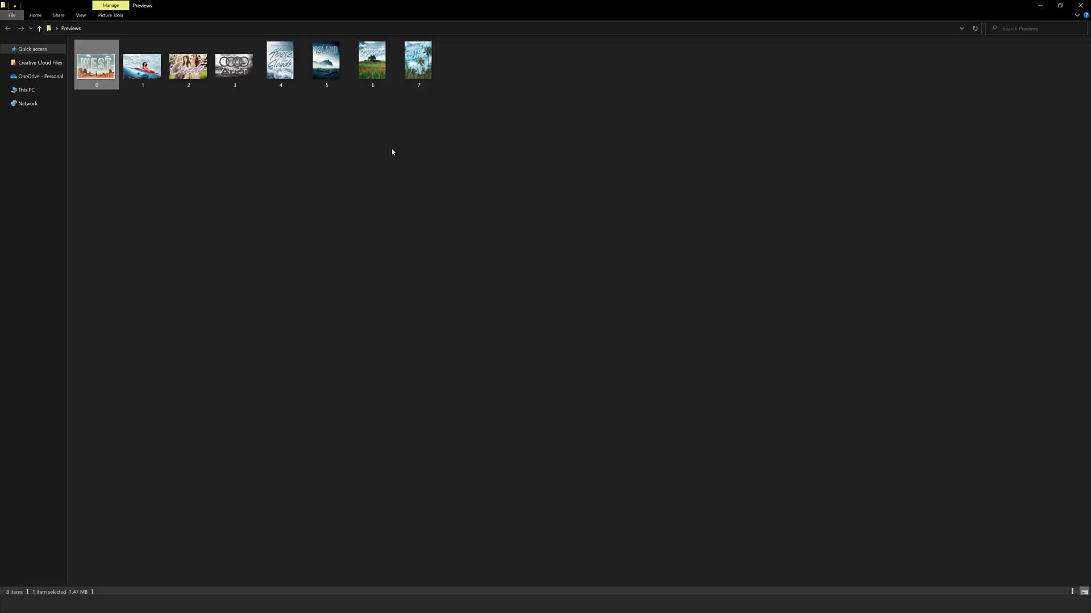
pyautogui.click(392, 152)
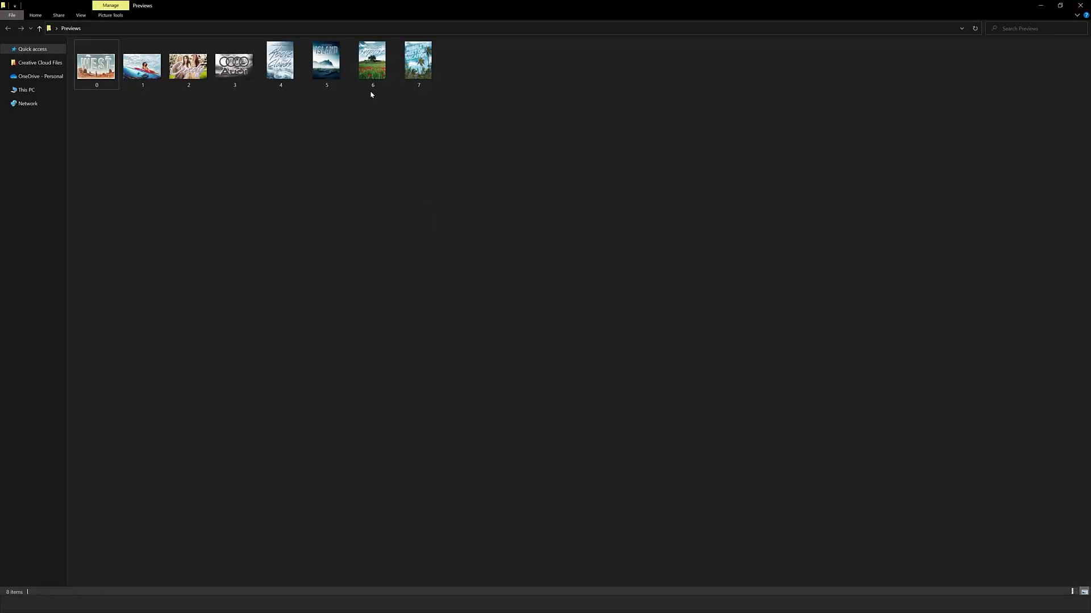
# Examine the cloud lettering in preview images 6 and 7 up close and close the image viewer.
pyautogui.doubleClick(370, 69)
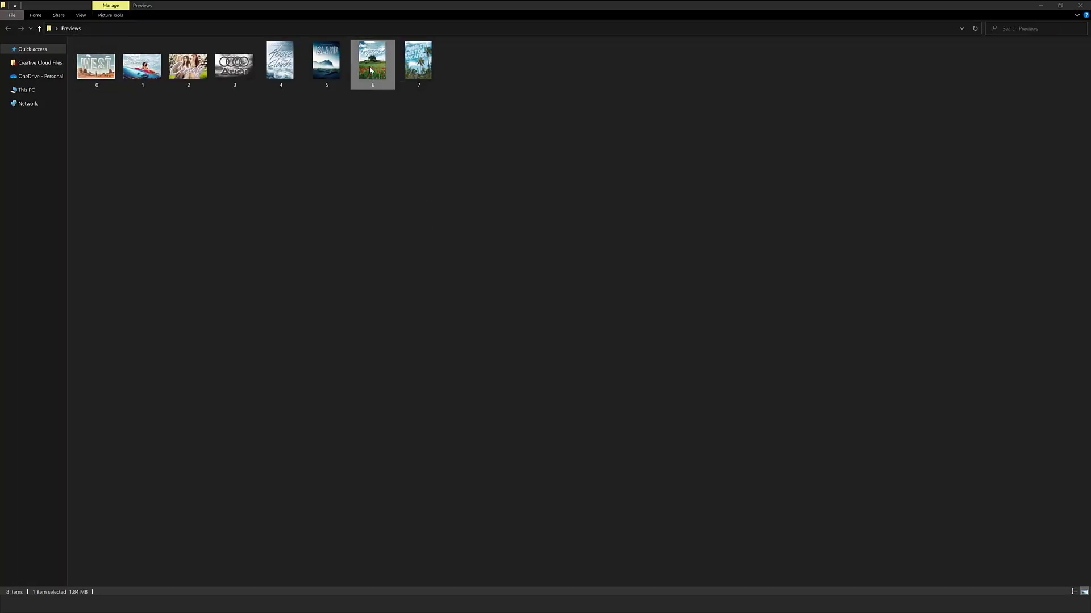
pyautogui.scroll(2, 518, 133)
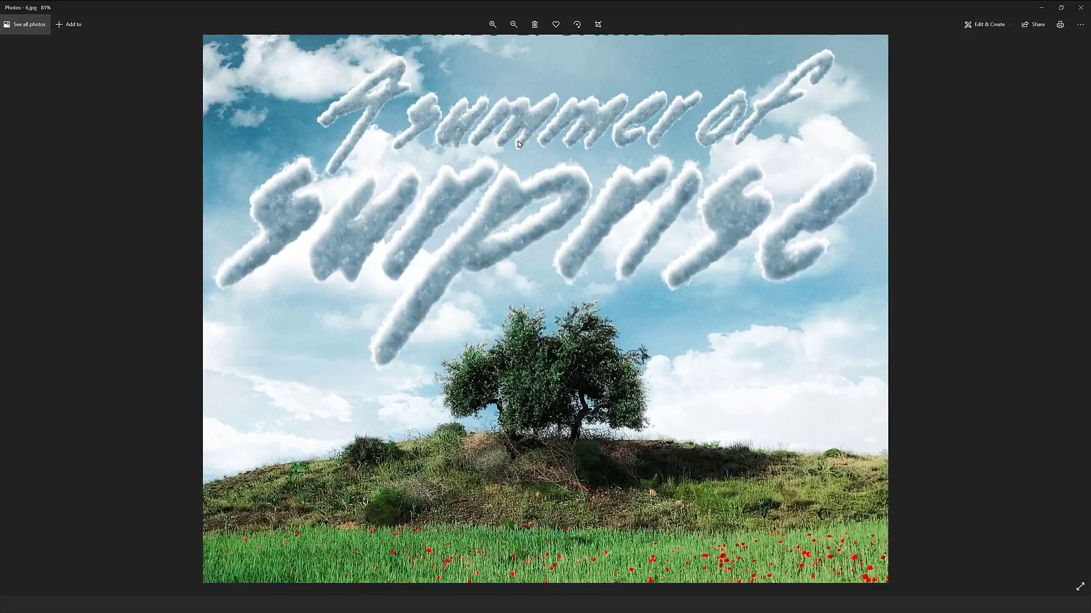
pyautogui.scroll(-3, 493, 213)
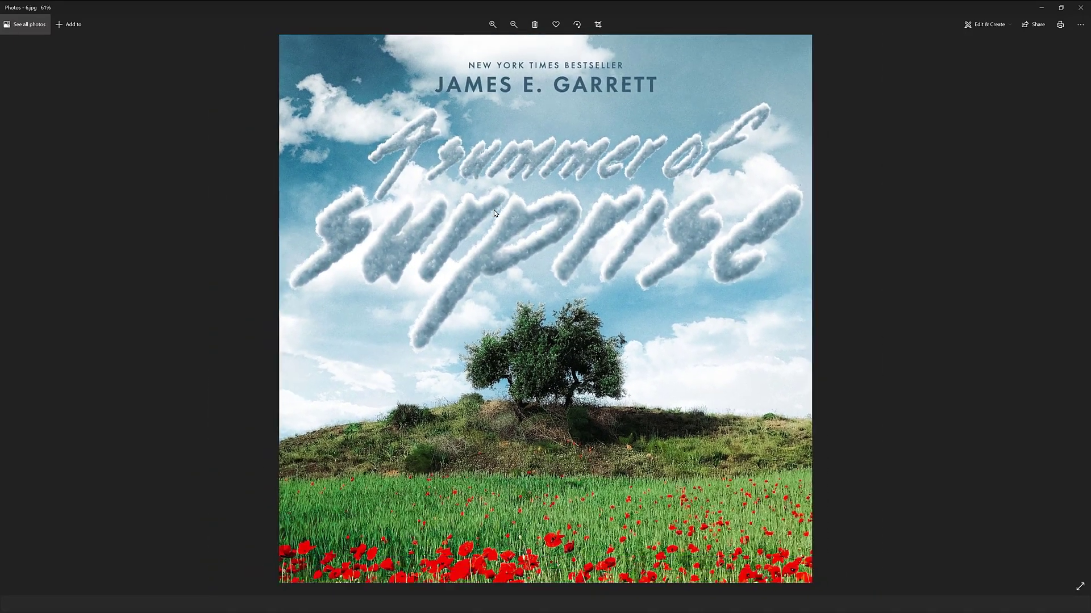
pyautogui.press('Right')
pyautogui.scroll(2, 504, 171)
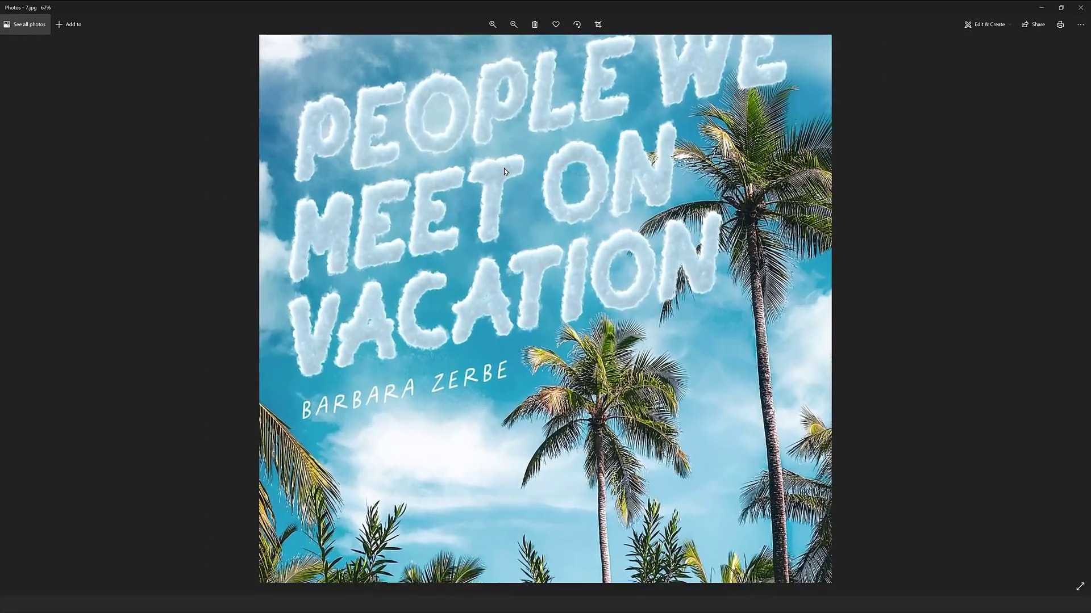
pyautogui.scroll(-2, 501, 227)
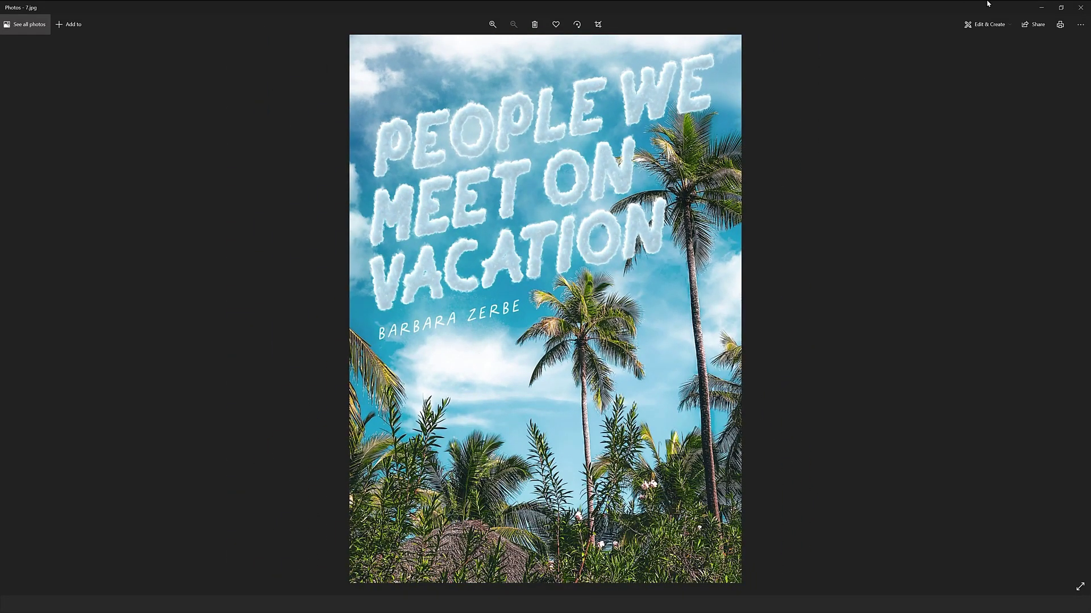
pyautogui.click(1081, 7)
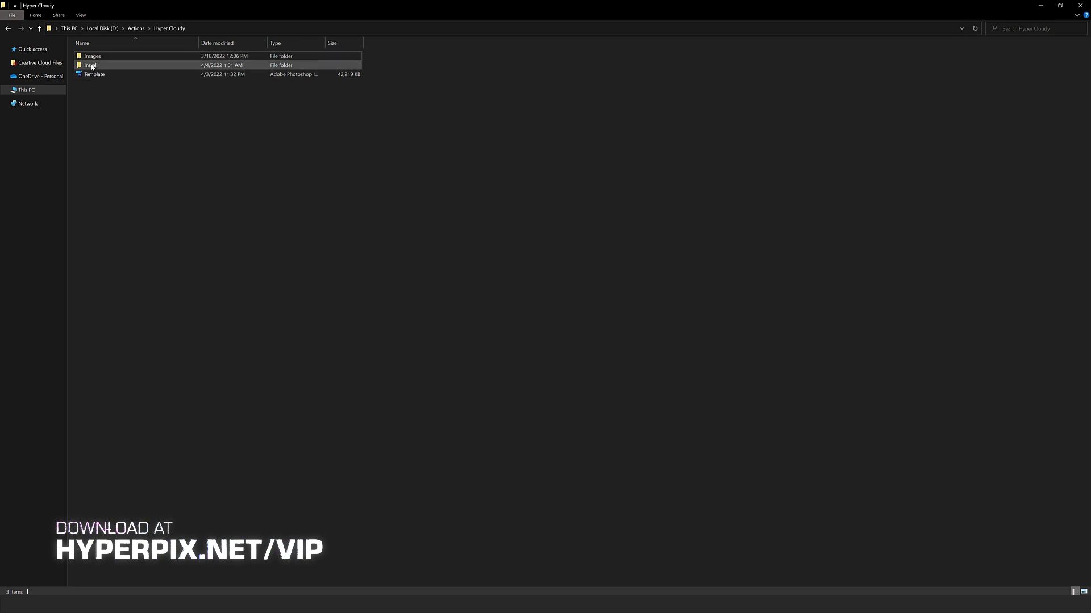
# Open the Template file from the Hyper Cloudy folder in Photoshop.
pyautogui.moveTo(89, 80)
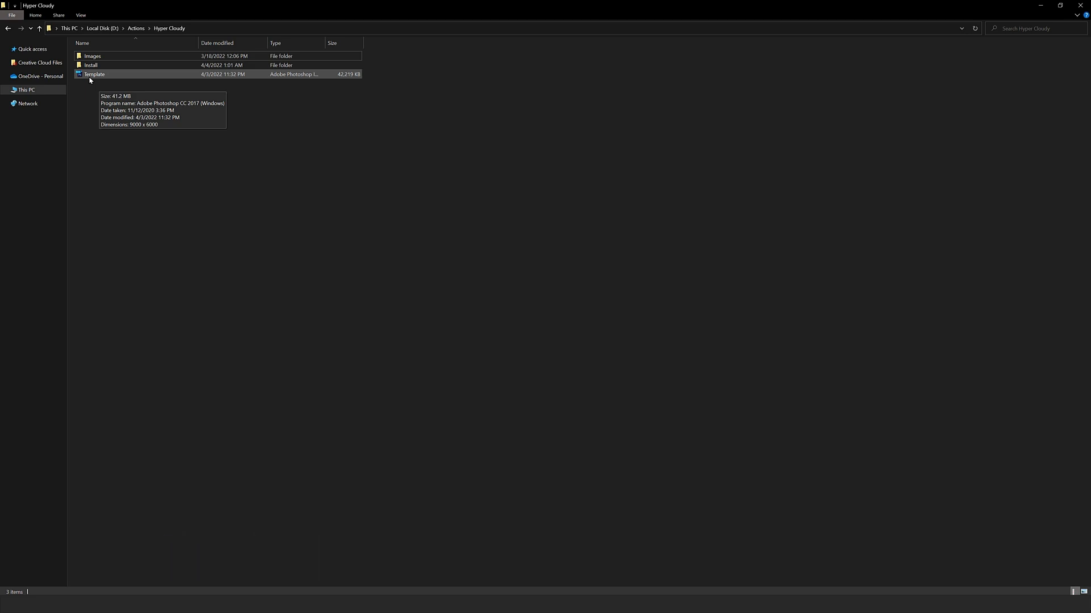
pyautogui.click(90, 80)
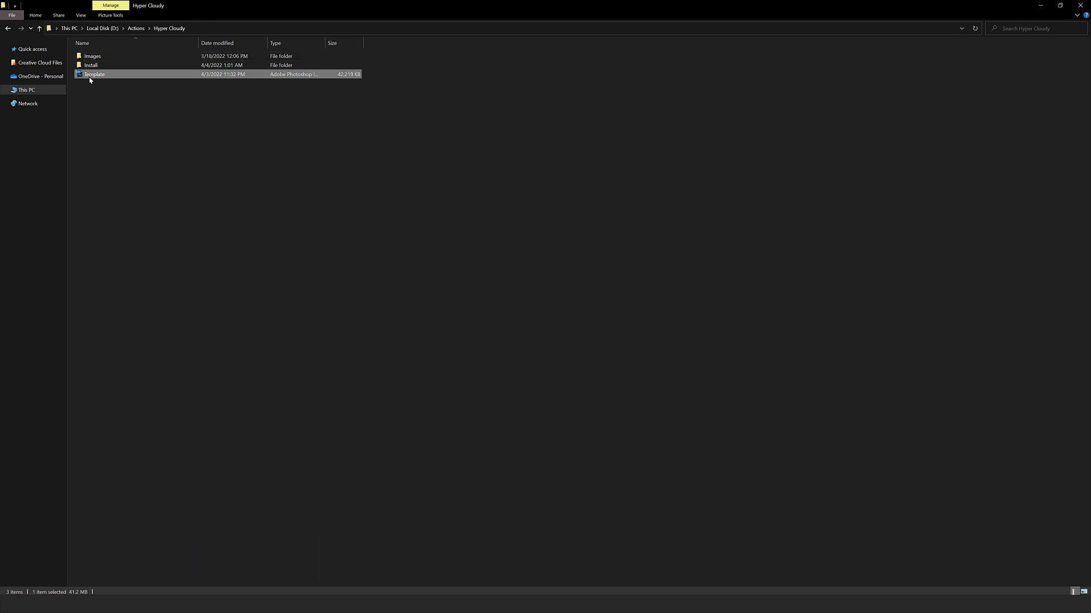
pyautogui.doubleClick(125, 75)
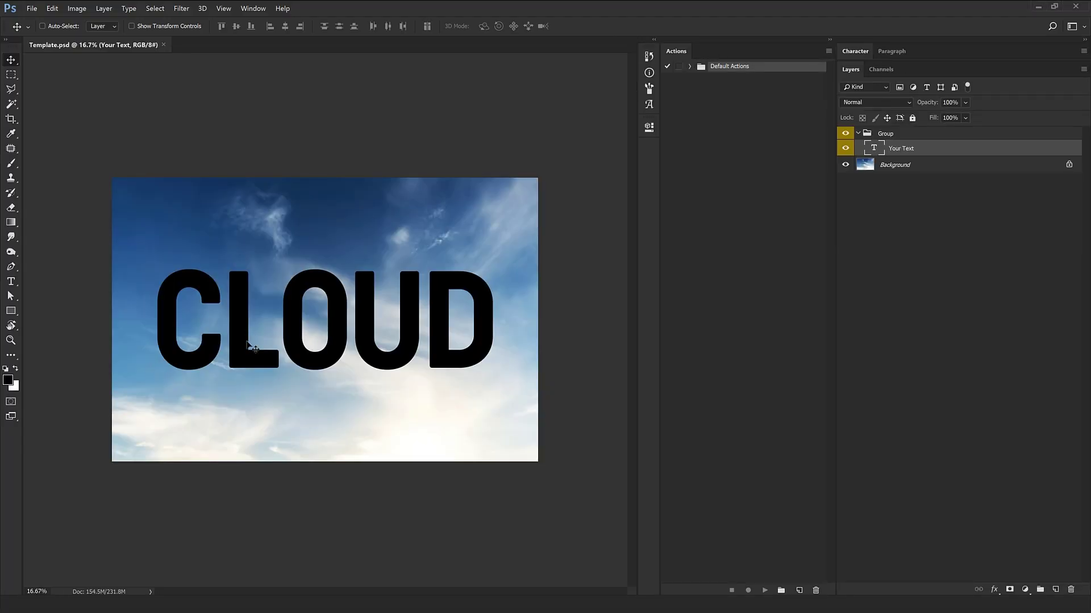
pyautogui.keyDown('ctrl'); pyautogui.click(246, 341); pyautogui.keyUp('ctrl')
pyautogui.moveTo(245, 341); pyautogui.dragTo(219, 342)
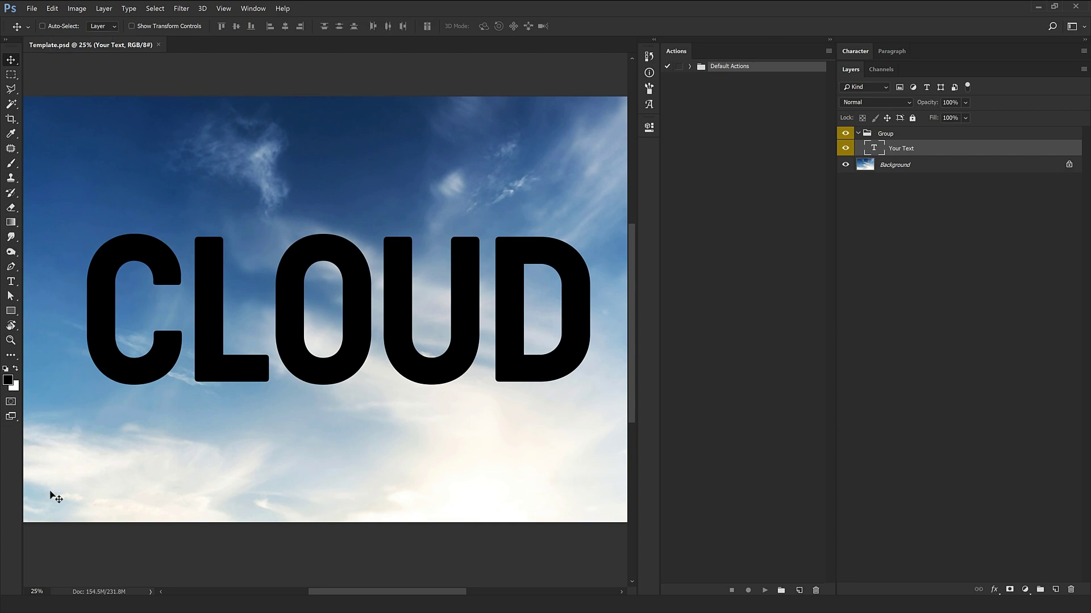
# In File Explorer, open the Install folder inside Hyper Cloudy and enlarge its file icons.
pyautogui.click(46, 565)
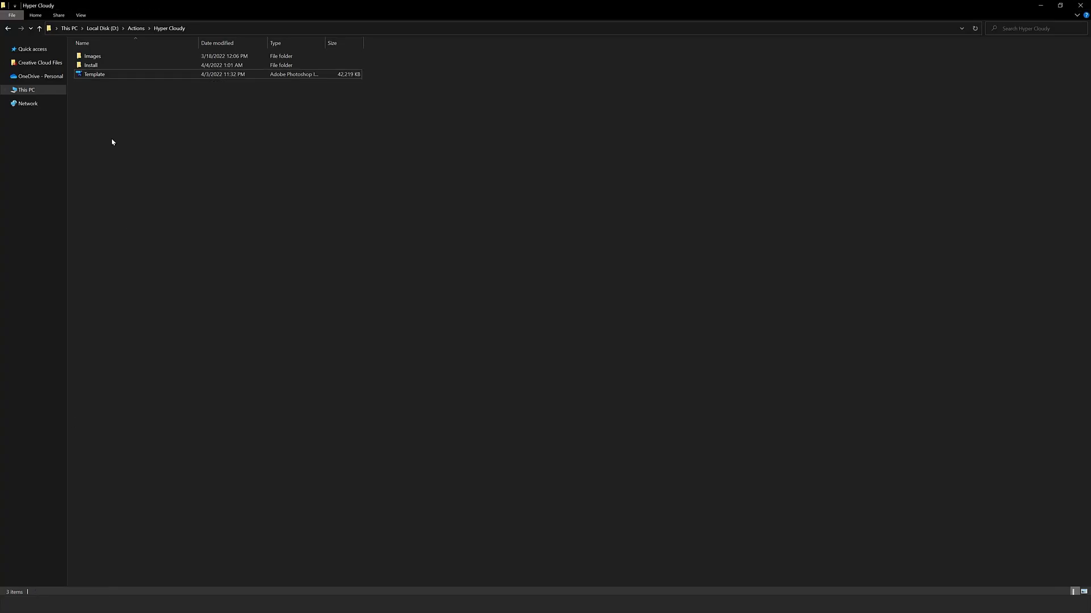
pyautogui.doubleClick(94, 66)
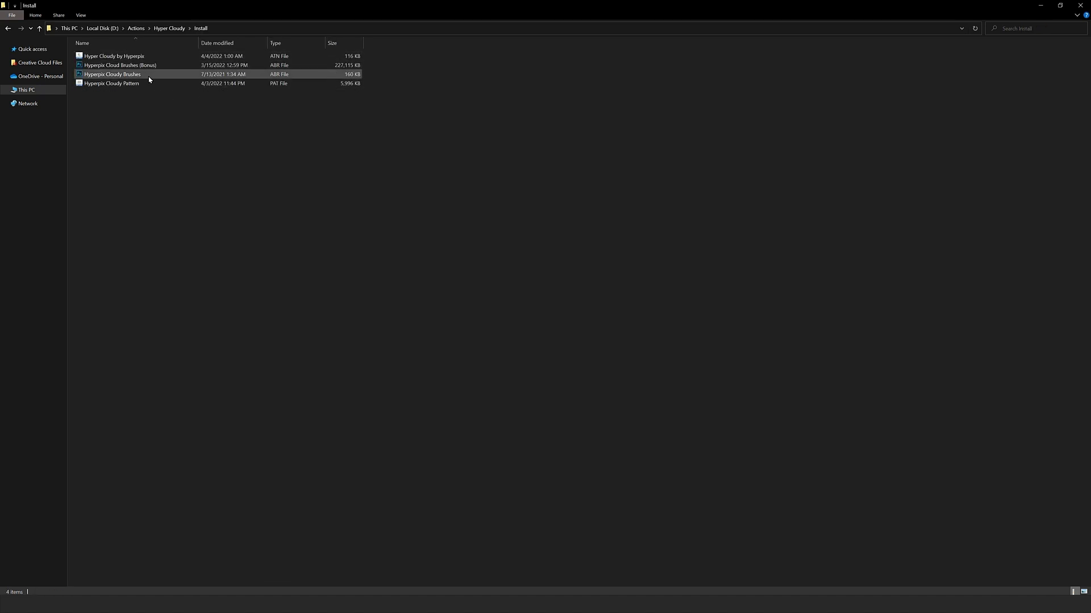
pyautogui.click(118, 59)
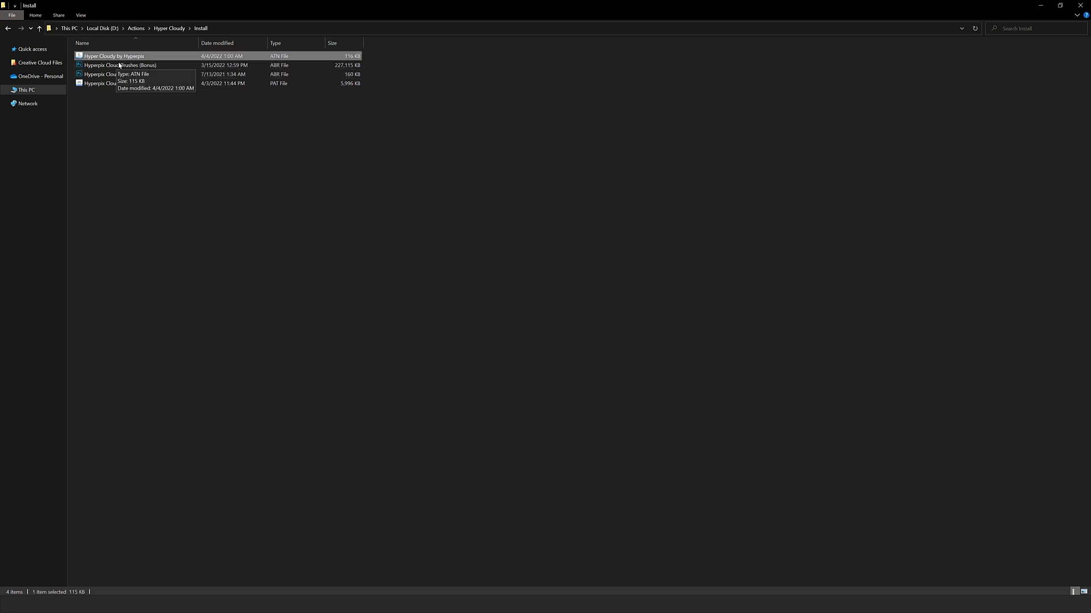
pyautogui.click(141, 94)
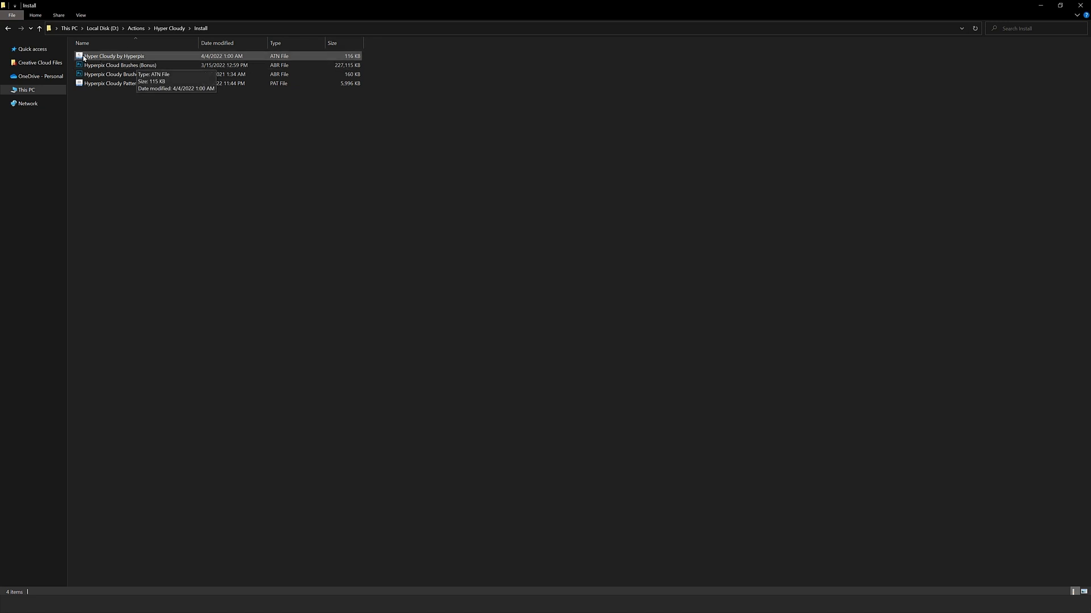
pyautogui.click(137, 59)
pyautogui.keyDown('ctrl'); pyautogui.scroll(3, 130, 64); pyautogui.keyUp('ctrl')
pyautogui.keyDown('ctrl'); pyautogui.scroll(2, 129, 65); pyautogui.keyUp('ctrl')
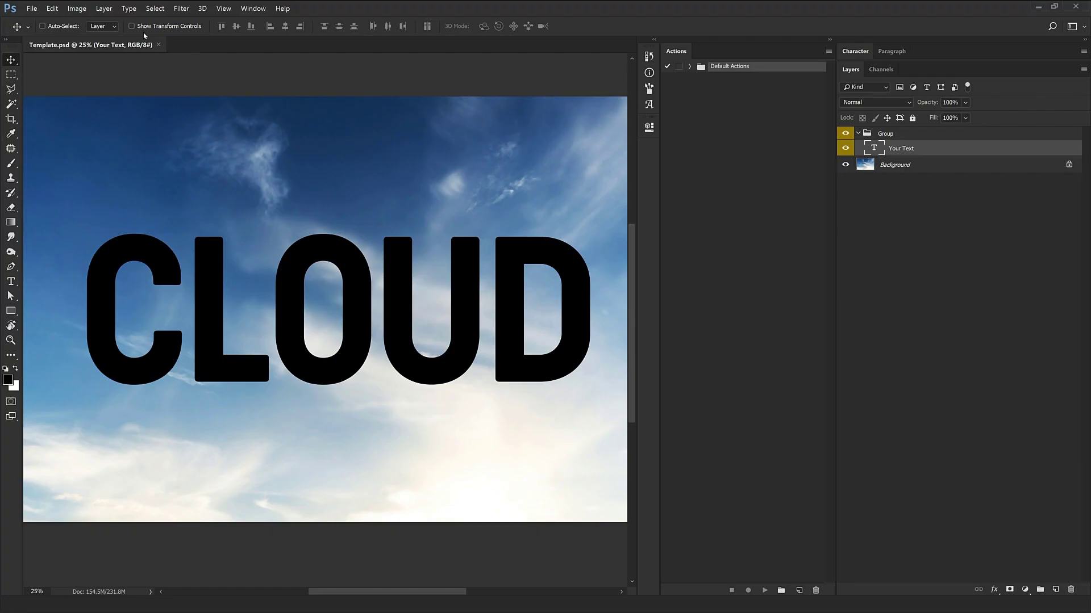
# In Photoshop, load the "Hyper Cloudy by Hyperpix" action set from the Install folder.
pyautogui.click(253, 8)
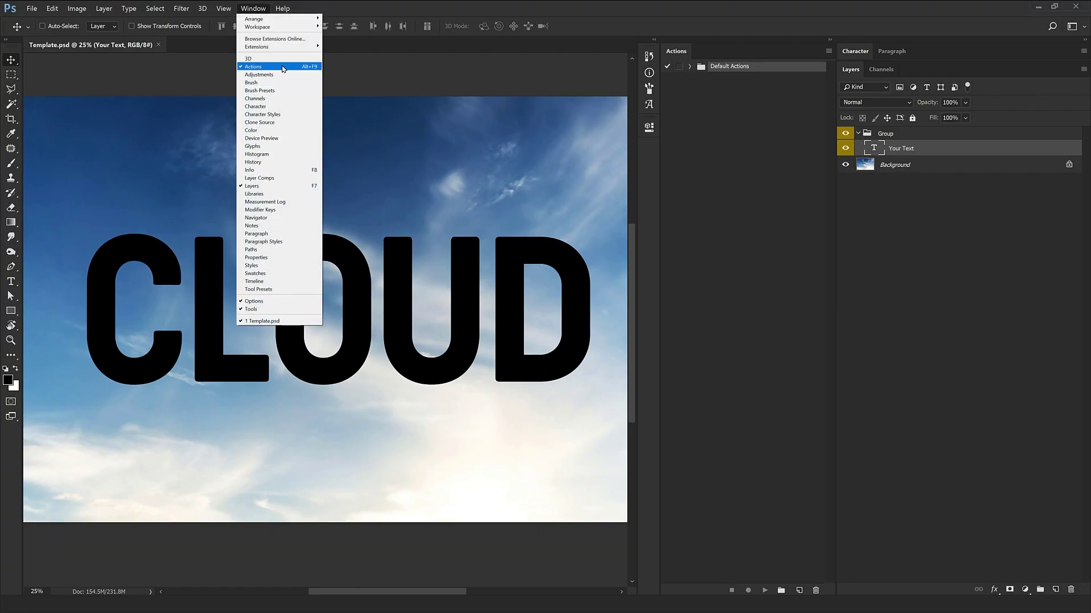
pyautogui.click(282, 68)
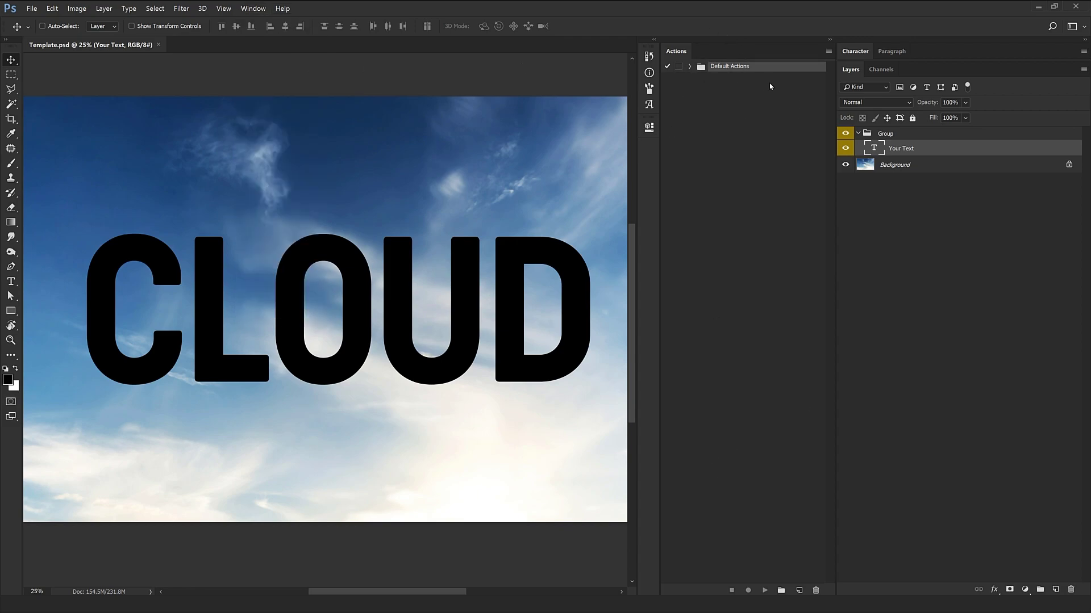
pyautogui.click(828, 51)
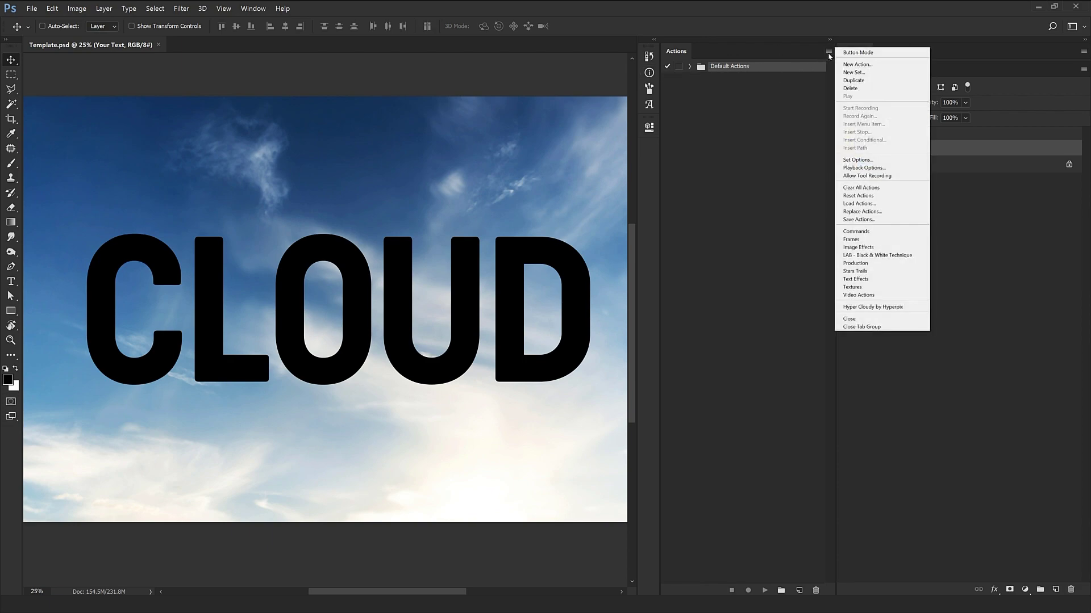
pyautogui.click(828, 53)
pyautogui.click(830, 53)
pyautogui.click(860, 203)
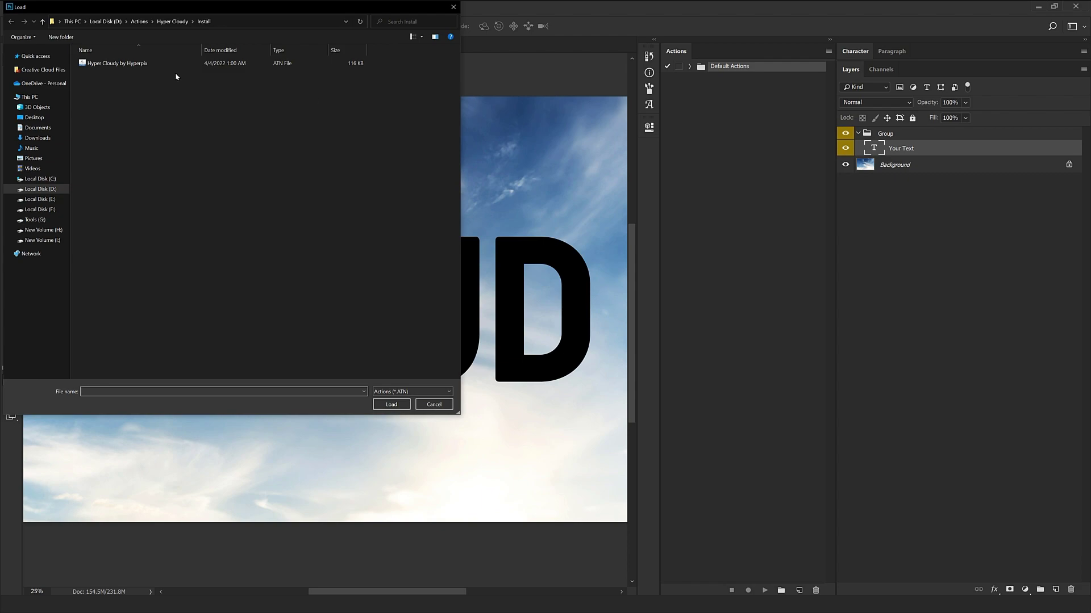
pyautogui.click(100, 64)
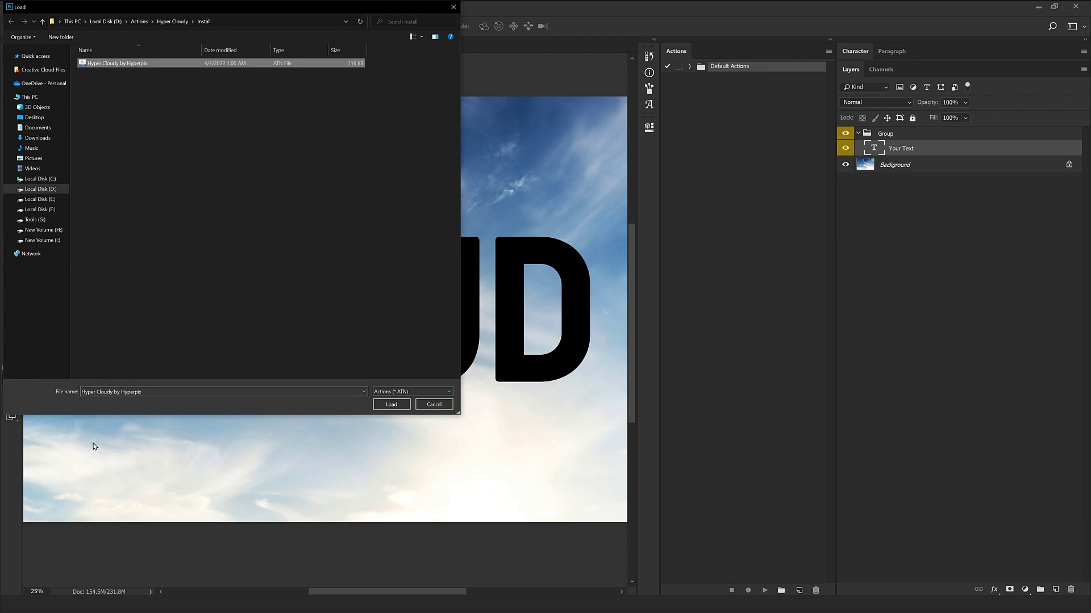
pyautogui.click(43, 604)
pyautogui.click(42, 570)
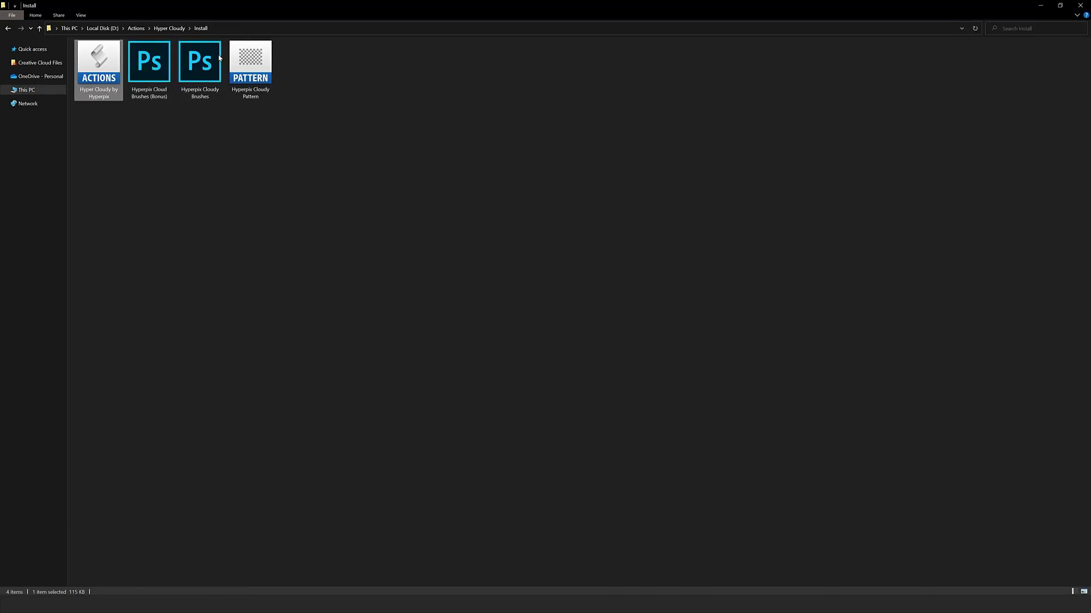
pyautogui.hotkey('alt', 'Tab')
pyautogui.click(389, 406)
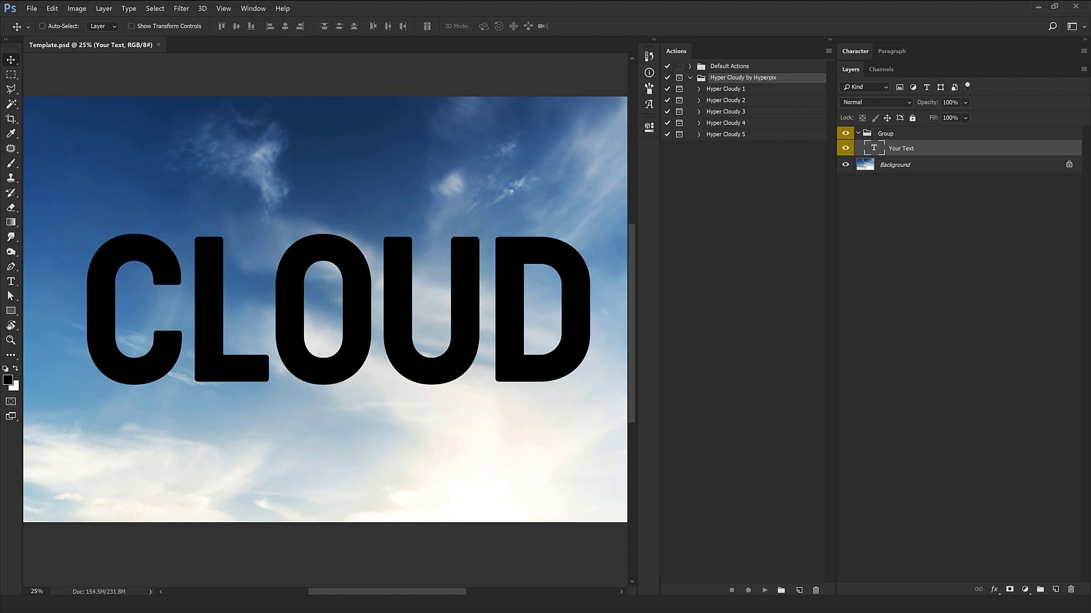
# Load the "Hyperpix Cloudy Brushes" file from the Install folder into the Brush tool's presets.
pyautogui.moveTo(34, 604)
pyautogui.click(34, 585)
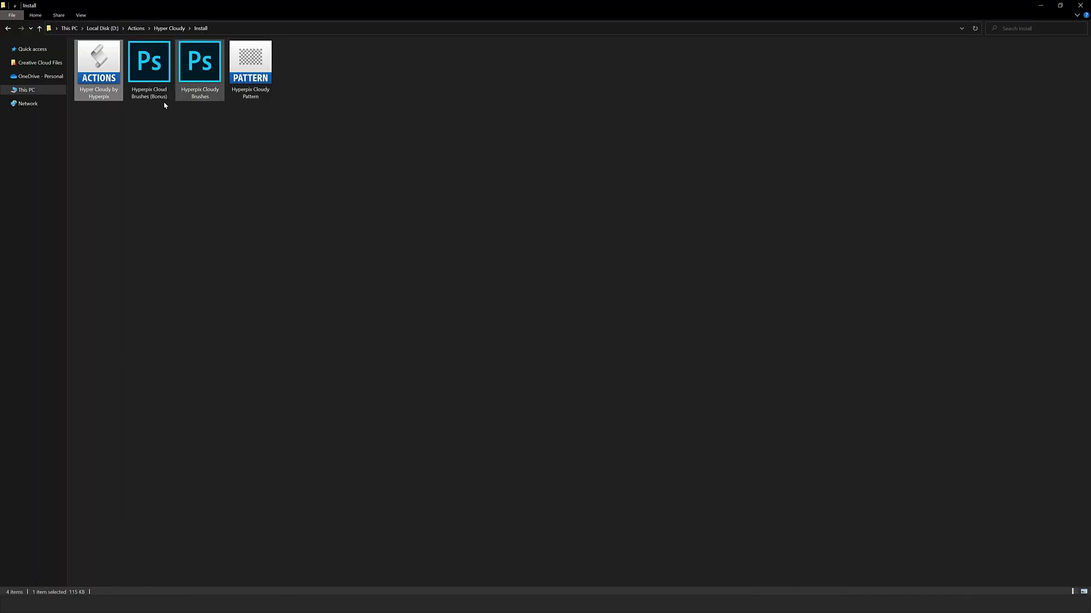
pyautogui.click(72, 605)
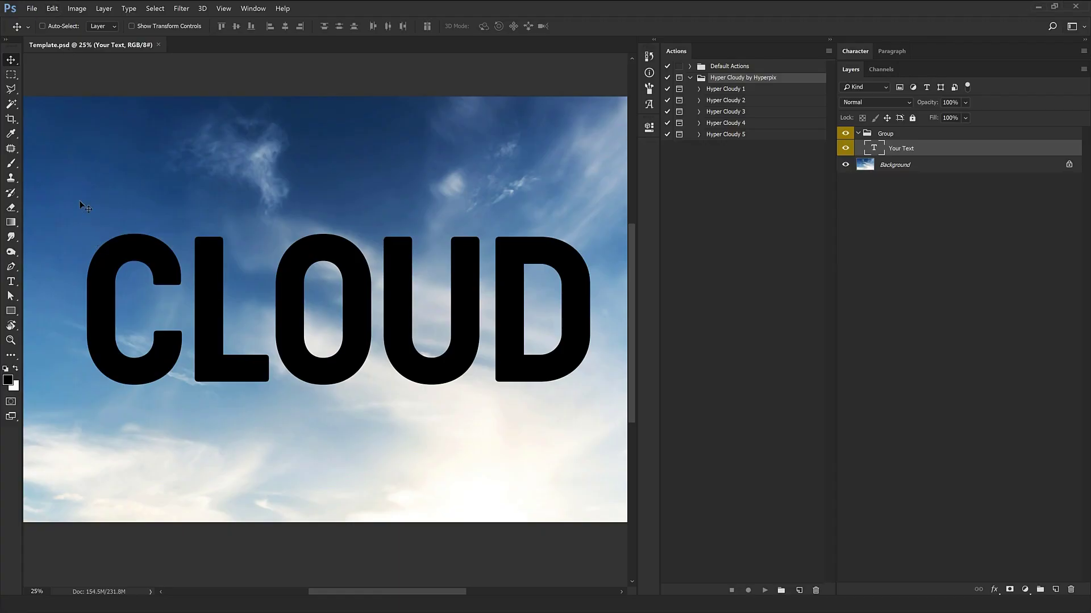
pyautogui.click(10, 164)
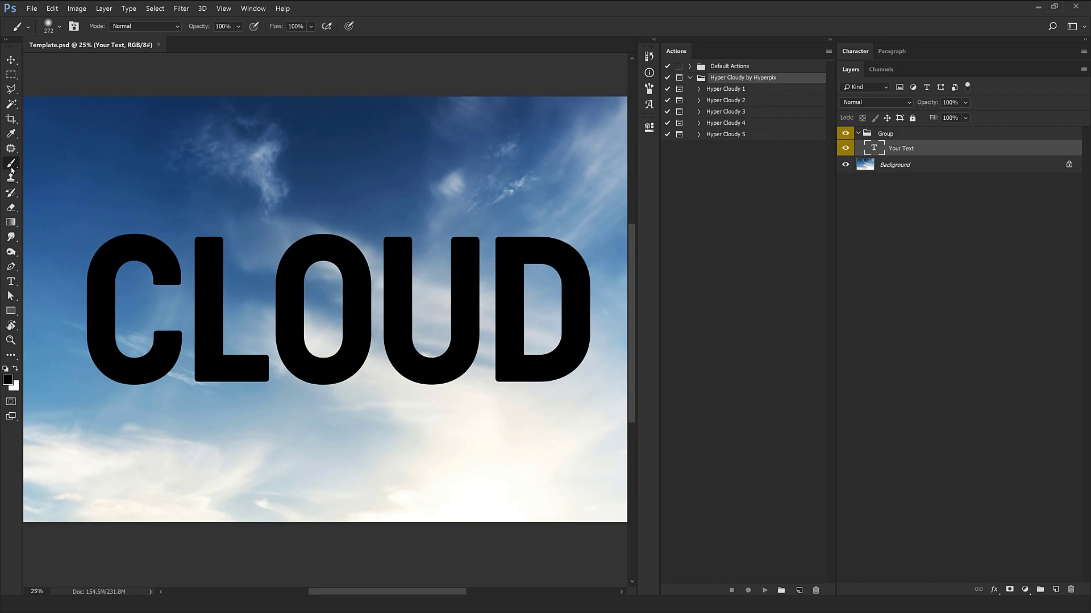
pyautogui.rightClick(312, 168)
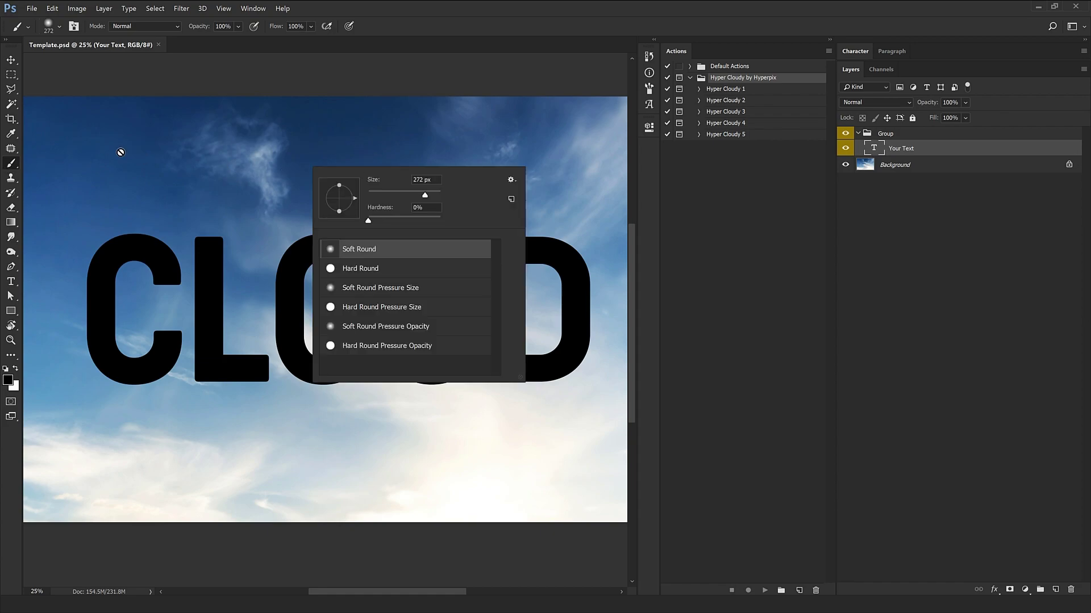
pyautogui.click(512, 180)
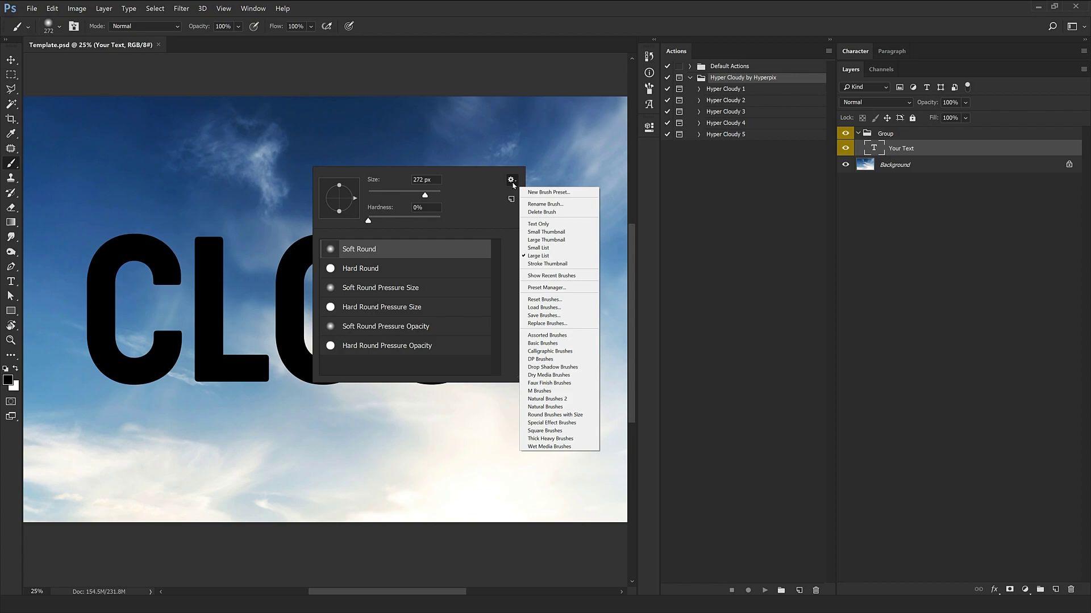
pyautogui.click(544, 309)
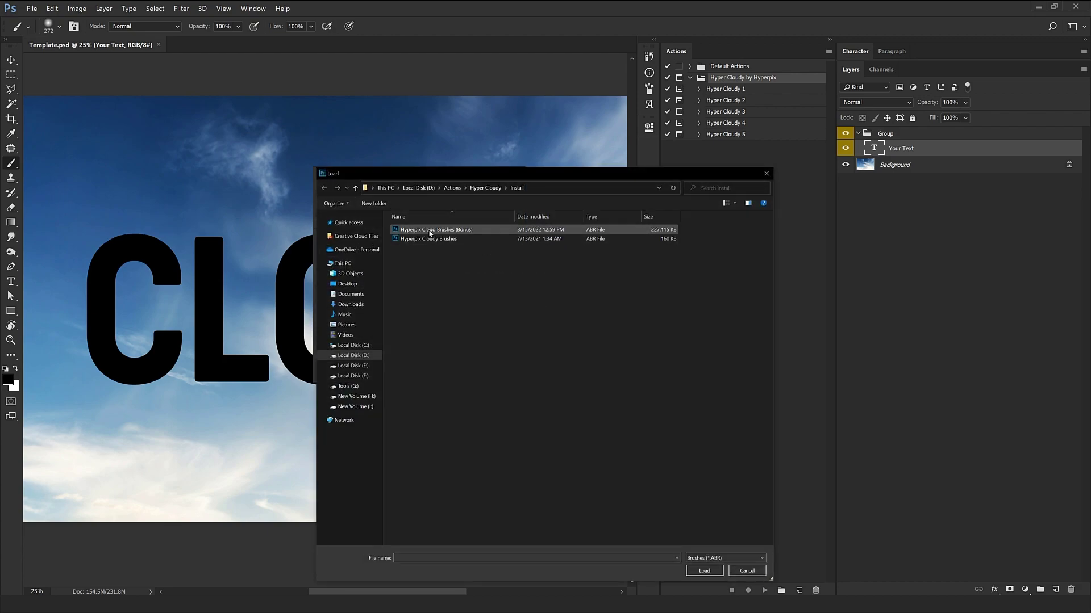
pyautogui.click(594, 238)
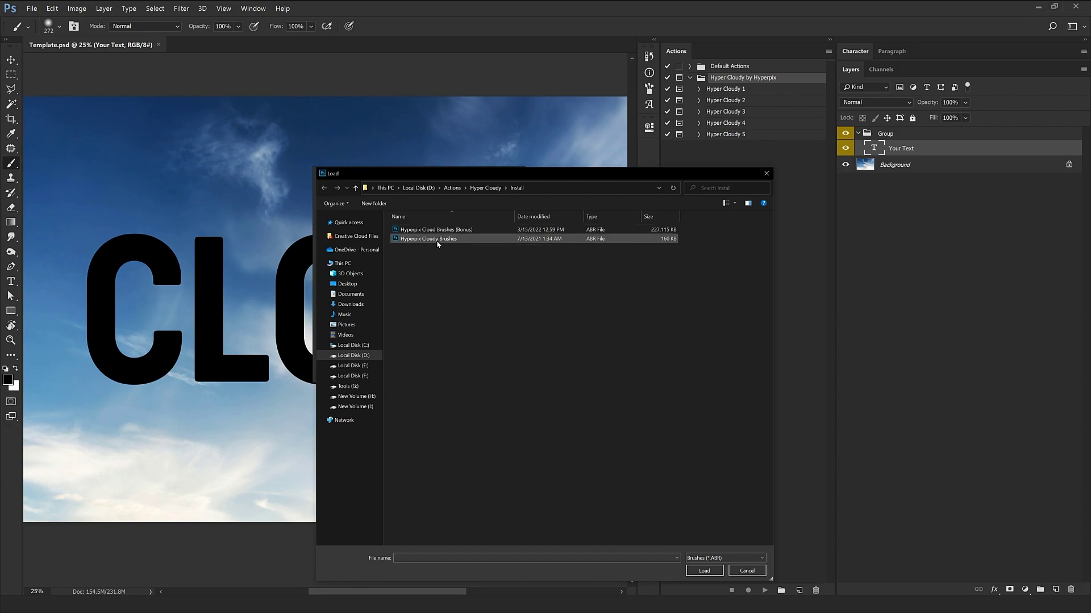
pyautogui.click(438, 241)
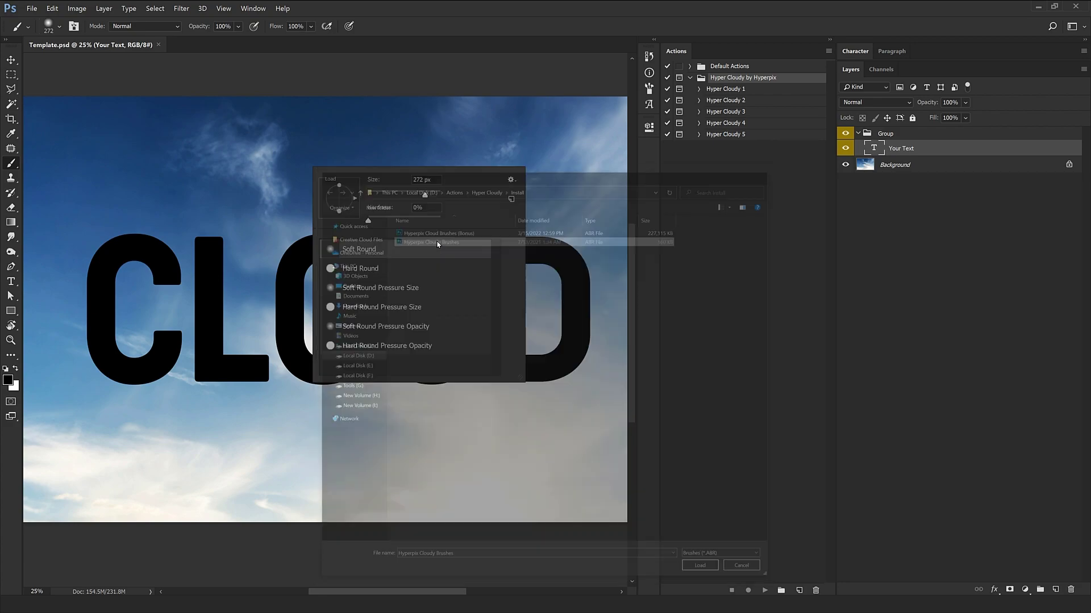
pyautogui.scroll(-3, 463, 250)
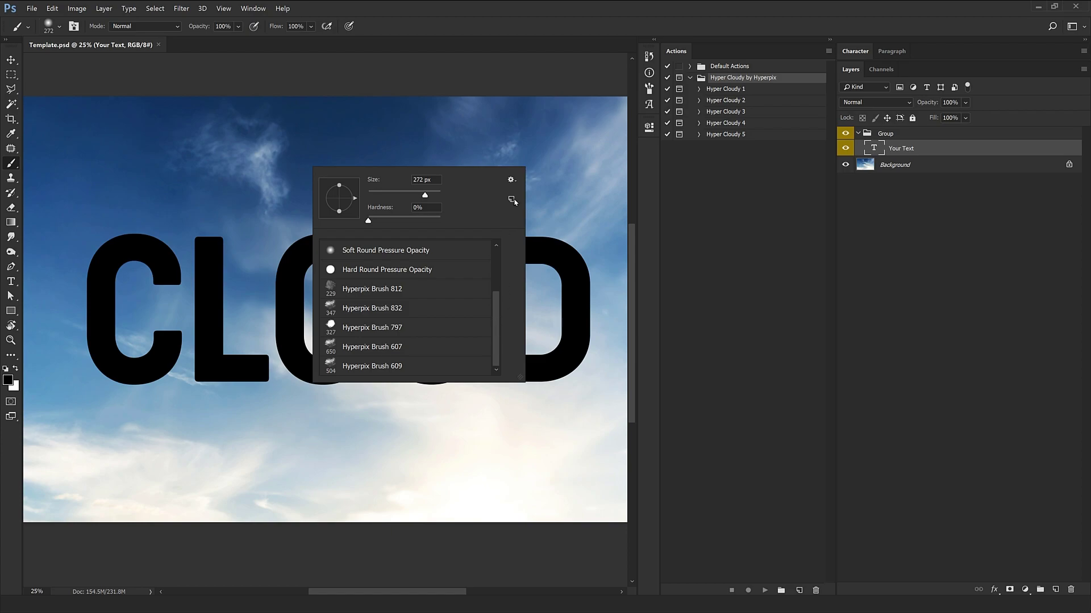
# Load the "Hyperpix Cloud Brushes (Bonus)" file into the brush presets and return to the Move tool.
pyautogui.click(510, 180)
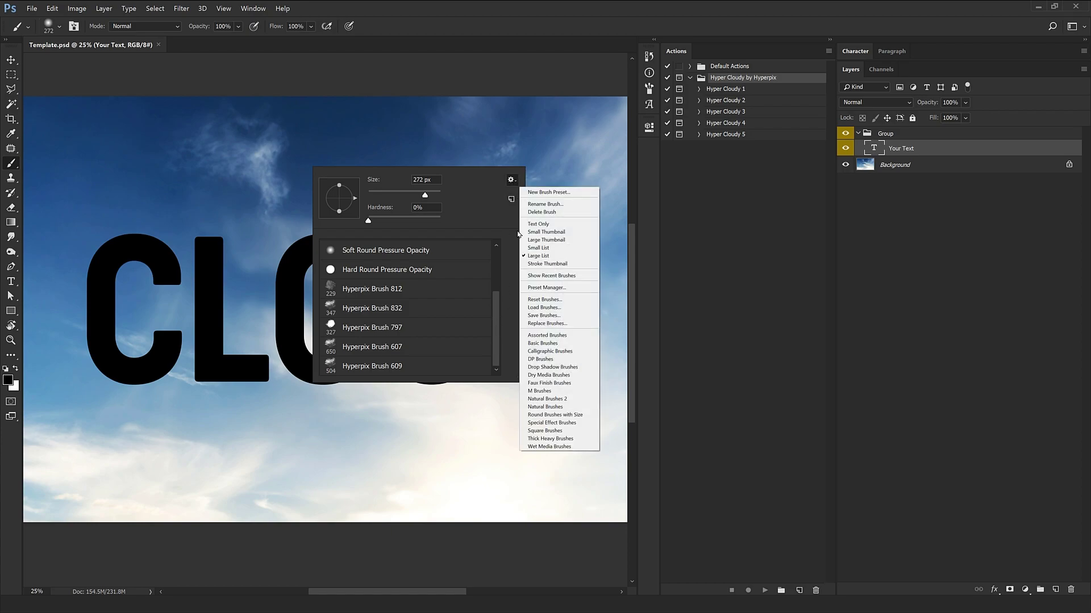
pyautogui.click(549, 310)
pyautogui.doubleClick(456, 230)
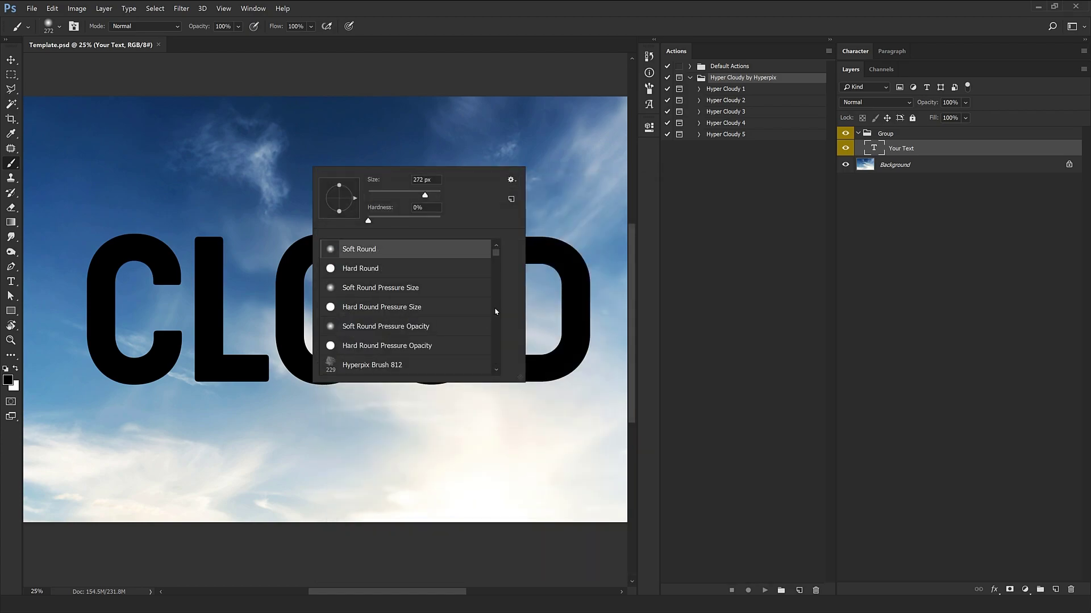
pyautogui.moveTo(496, 251)
pyautogui.mouseDown()
pyautogui.moveTo(493, 342)
pyautogui.moveTo(494, 246)
pyautogui.mouseUp()
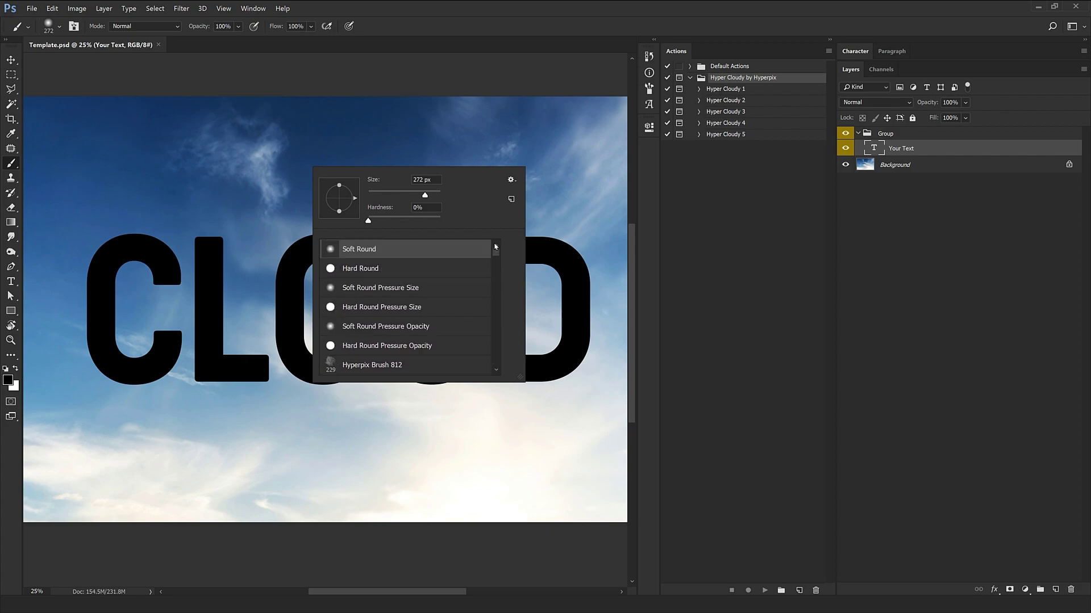
pyautogui.click(385, 19)
pyautogui.press('v')
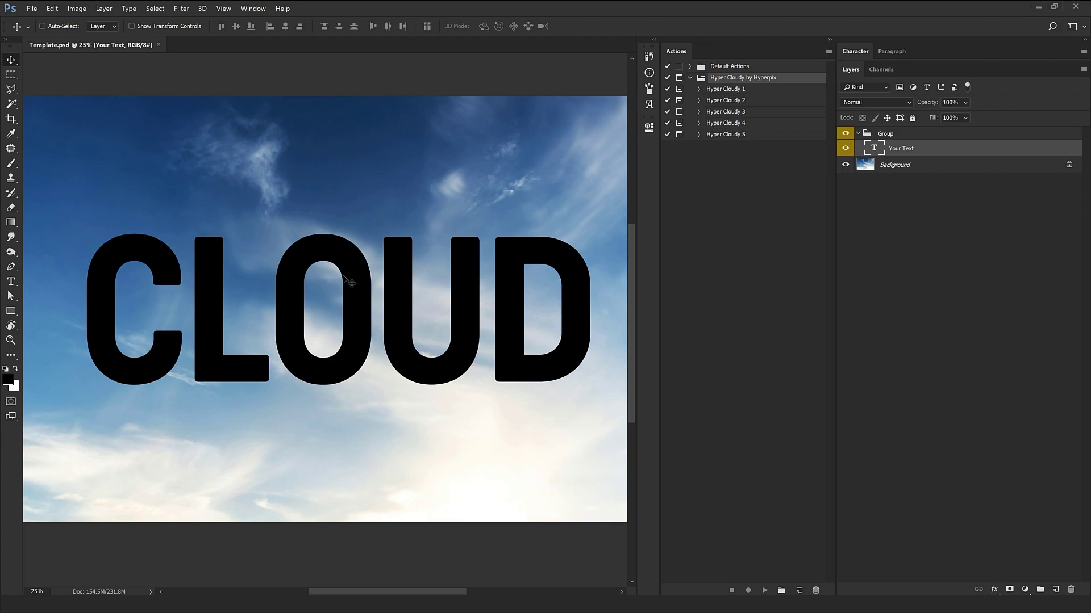
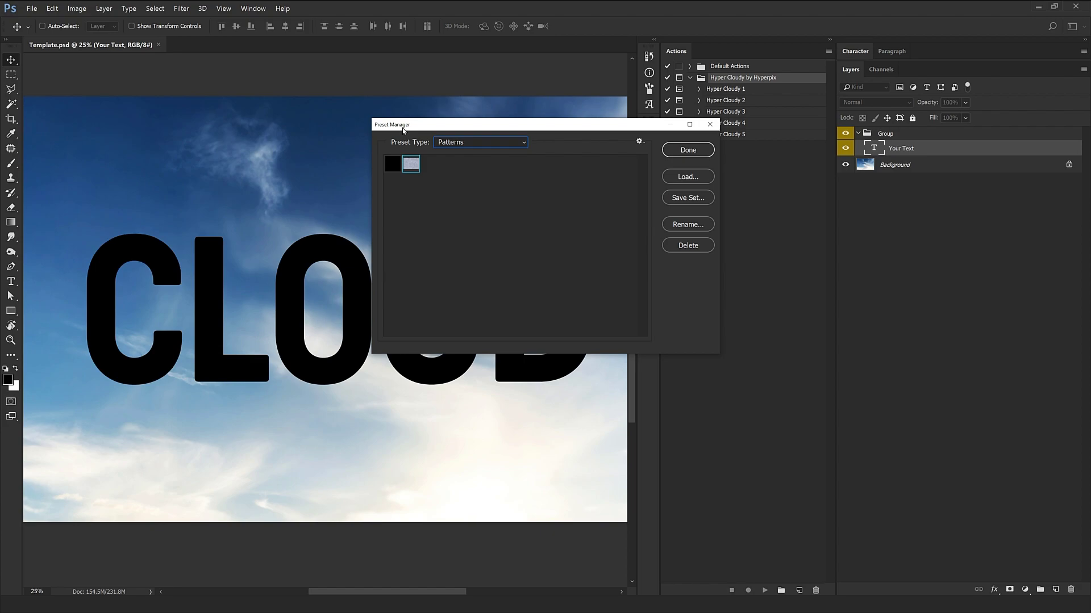
# Close the Preset Manager and look through the loaded Hyperpix brushes in the Brush tool's preset list.
pyautogui.click(679, 150)
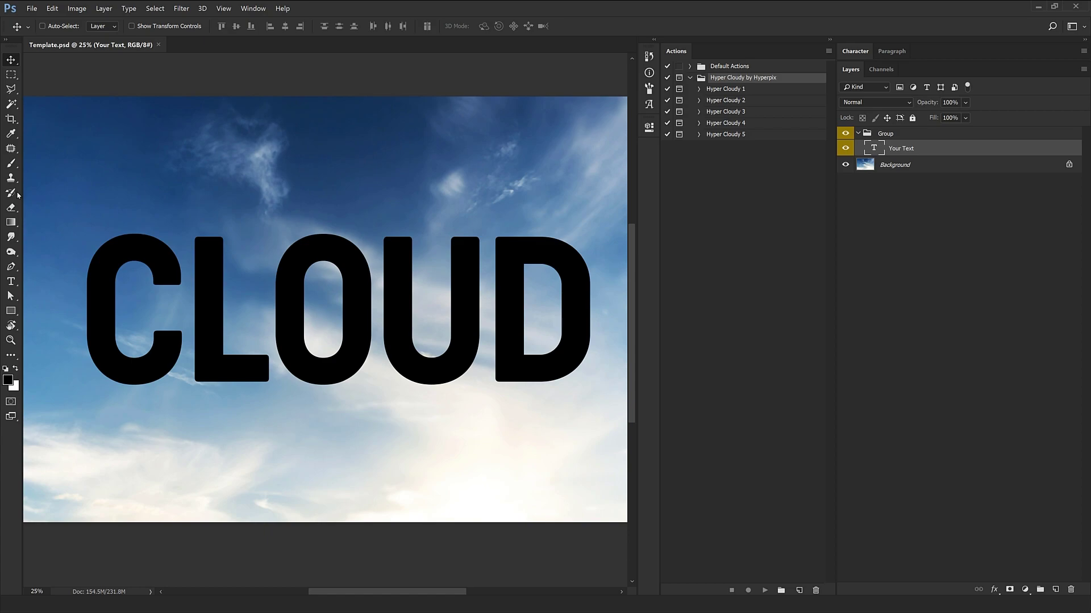
pyautogui.click(12, 165)
pyautogui.rightClick(187, 153)
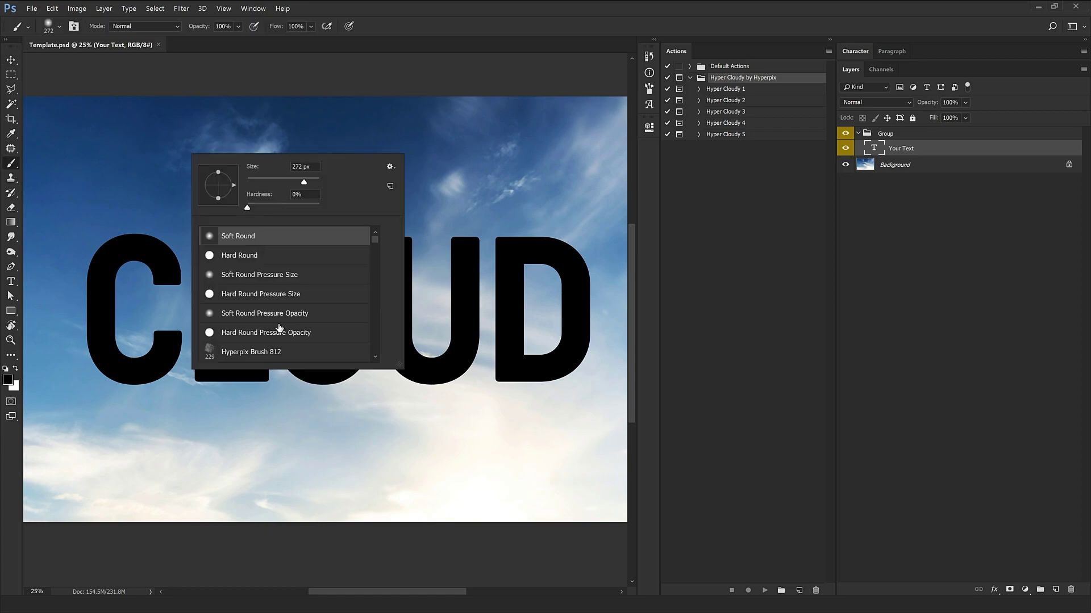
pyautogui.scroll(-1, 277, 316)
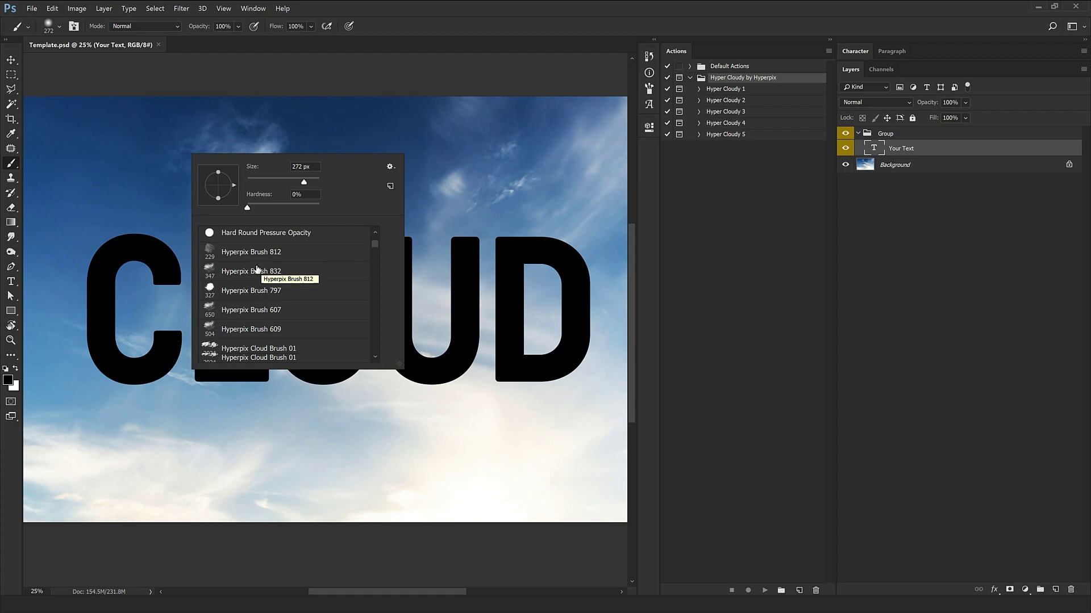
pyautogui.scroll(-1, 259, 279)
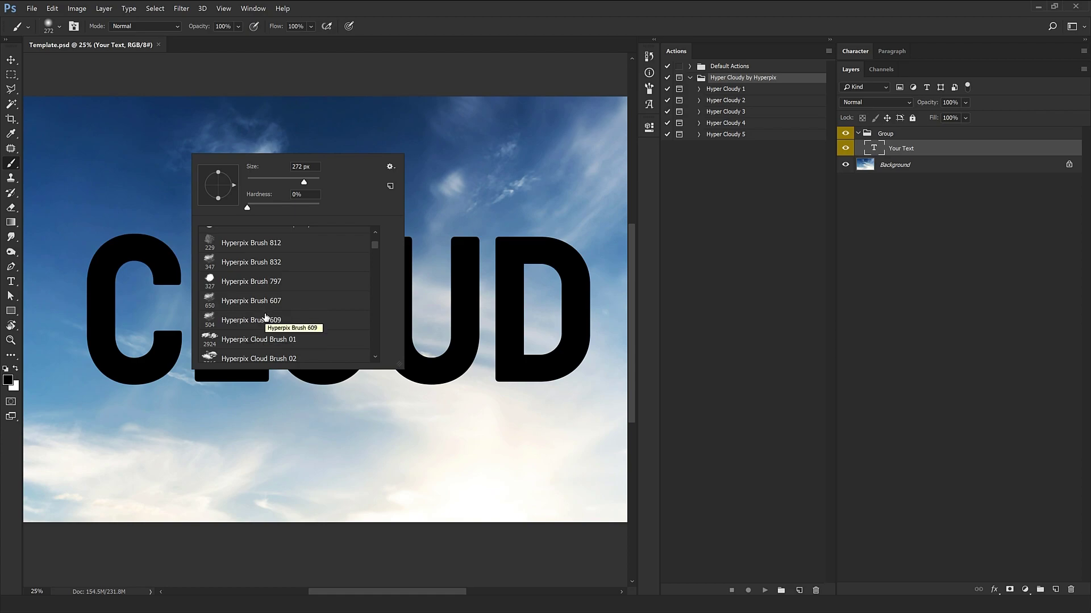
pyautogui.scroll(1, 266, 317)
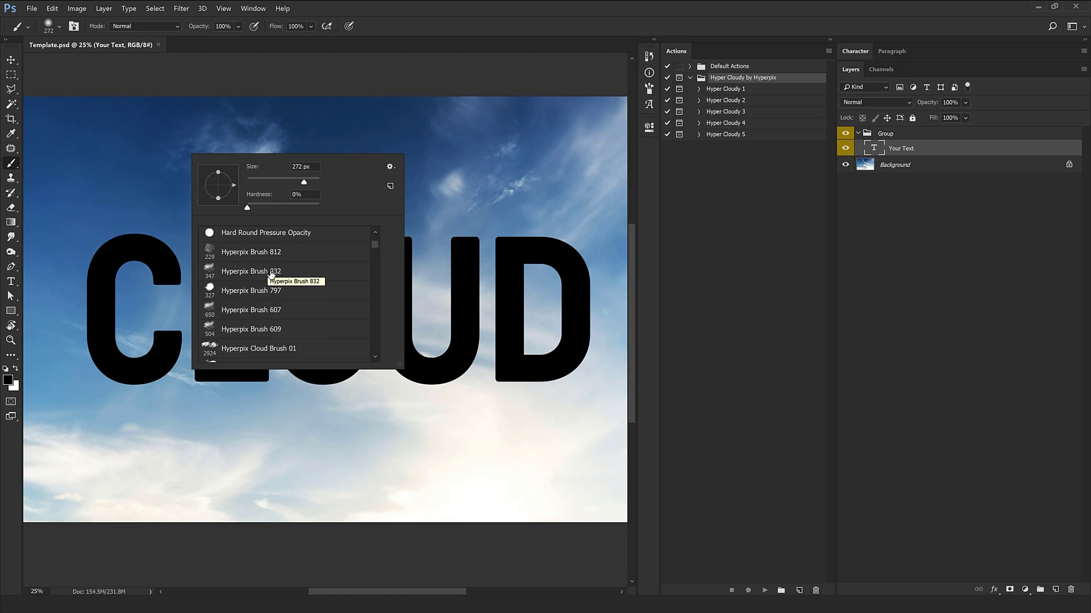
pyautogui.scroll(-1, 259, 279)
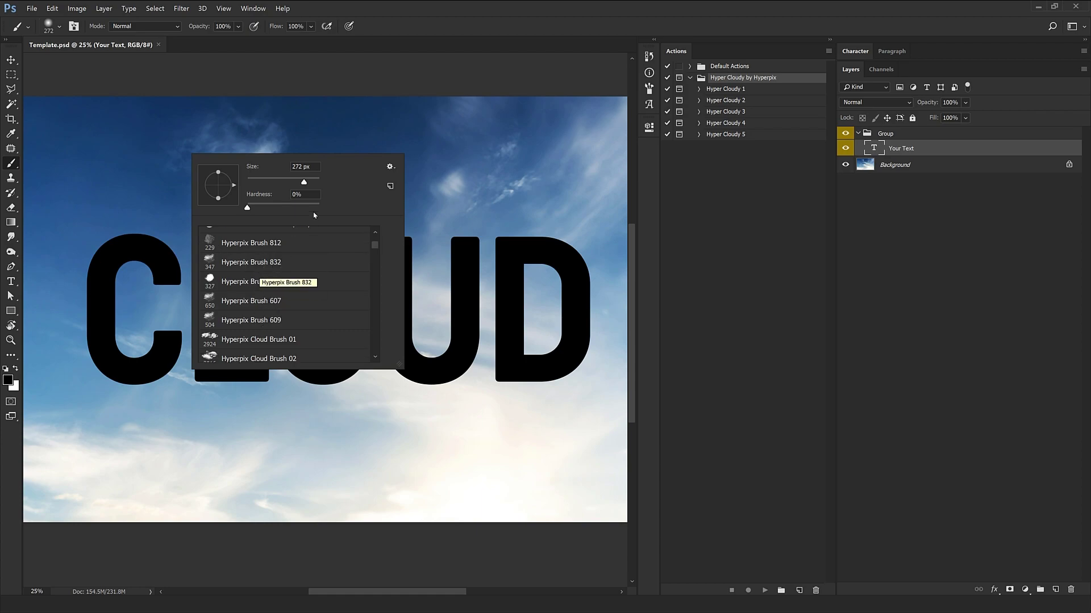
pyautogui.click(436, 5)
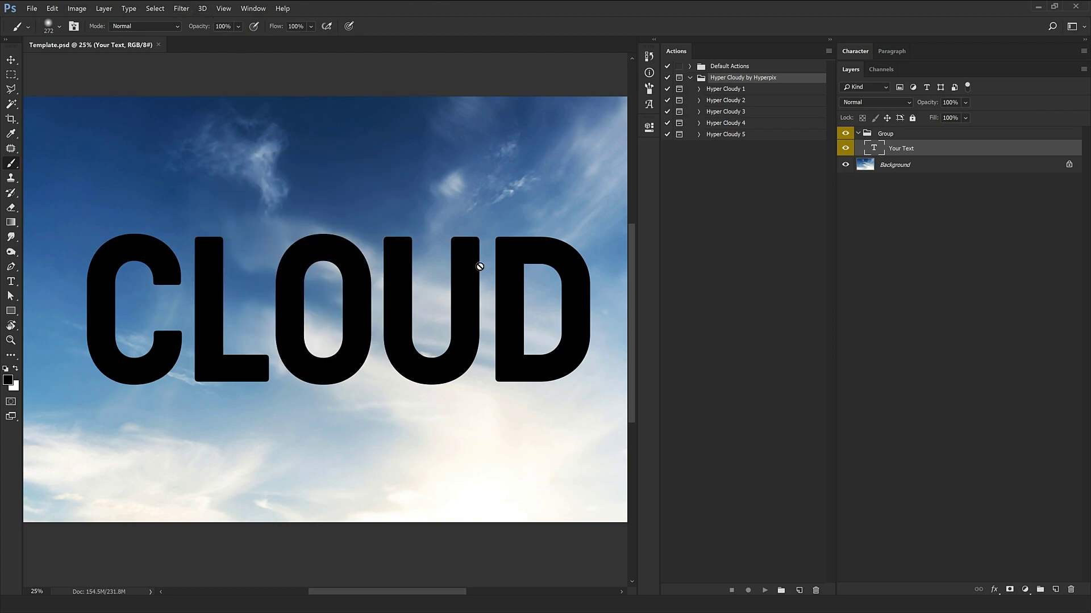
# Preview the Hyperpix Cloud 320 pattern in a trial Pattern Fill layer and cancel the fill.
pyautogui.click(1025, 590)
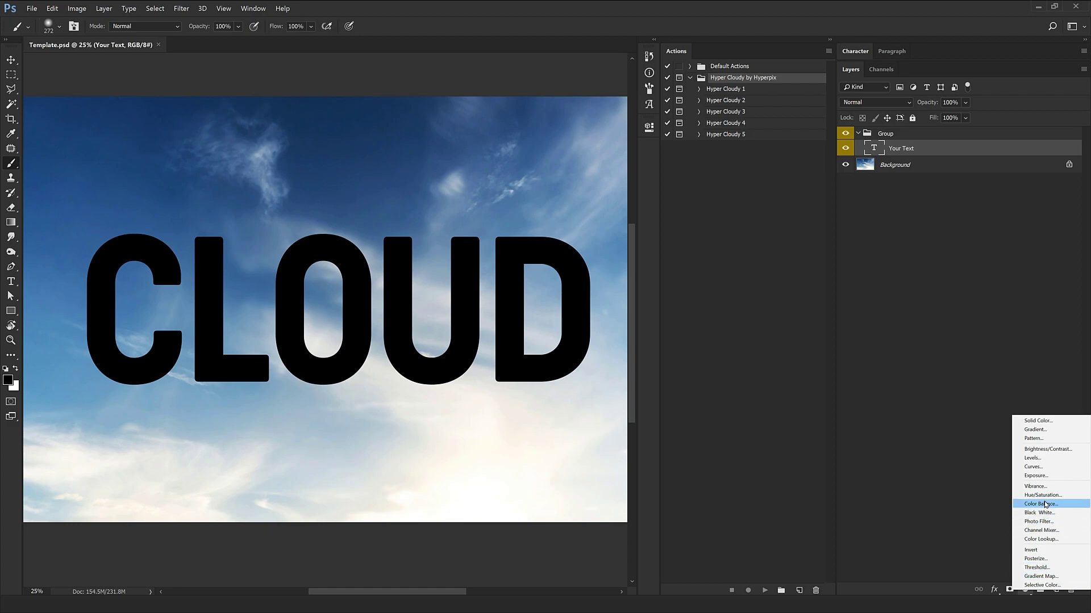
pyautogui.click(1034, 438)
pyautogui.click(685, 437)
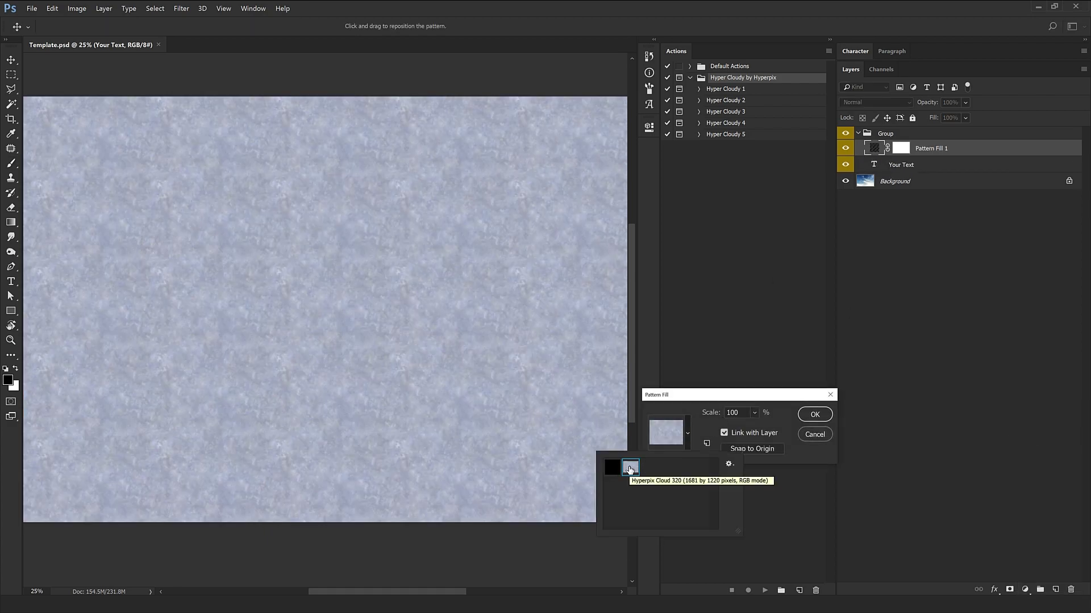
pyautogui.click(803, 435)
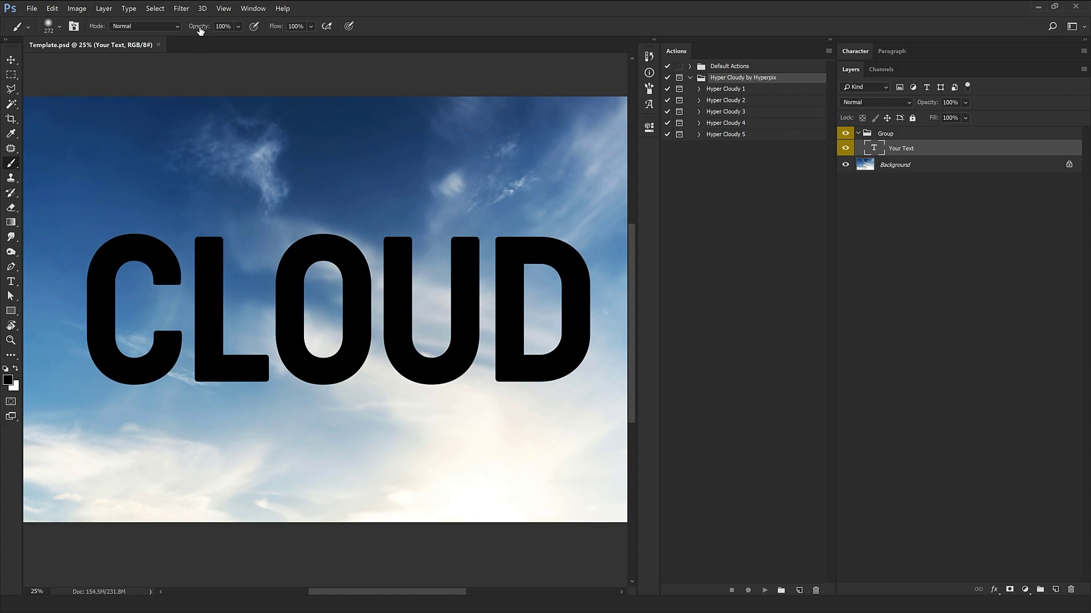
# Set the Brush tool's opacity and flow to 100% and return to the Move tool.
pyautogui.click(224, 26)
pyautogui.click(298, 26)
pyautogui.click(11, 60)
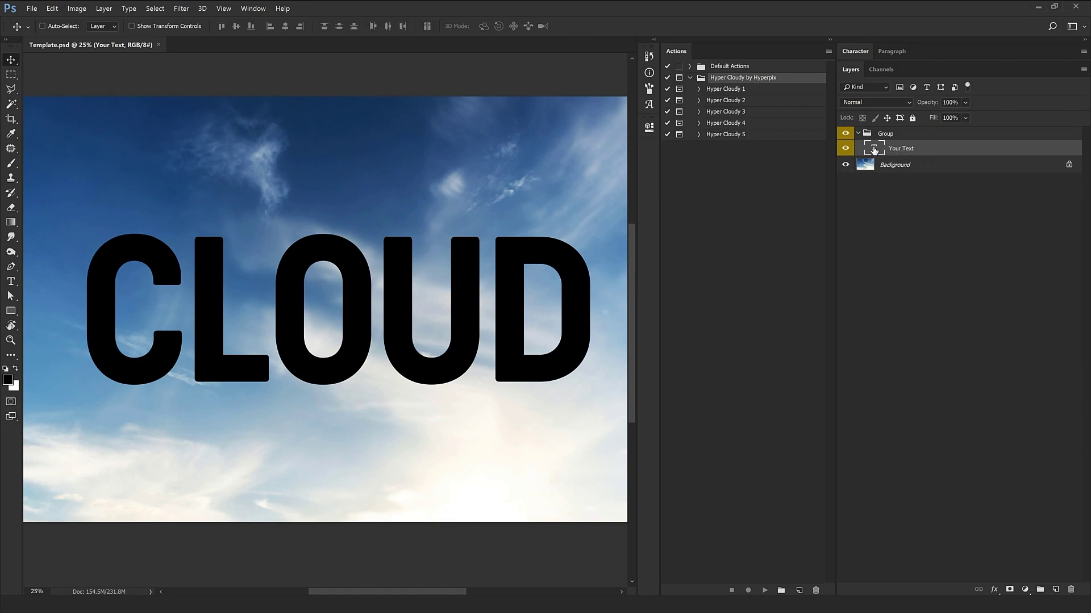
# Replace the wording of the "Your Text" layer with "HYPER" and return to the Move tool.
pyautogui.doubleClick(874, 149)
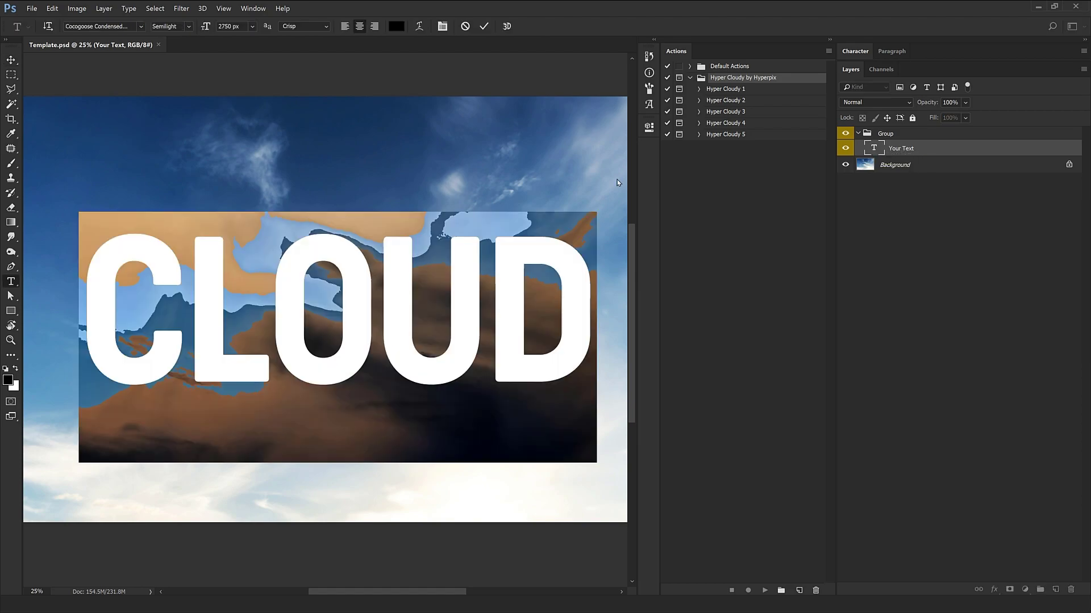
pyautogui.click(122, 282)
pyautogui.moveTo(122, 283); pyautogui.dragTo(616, 291)
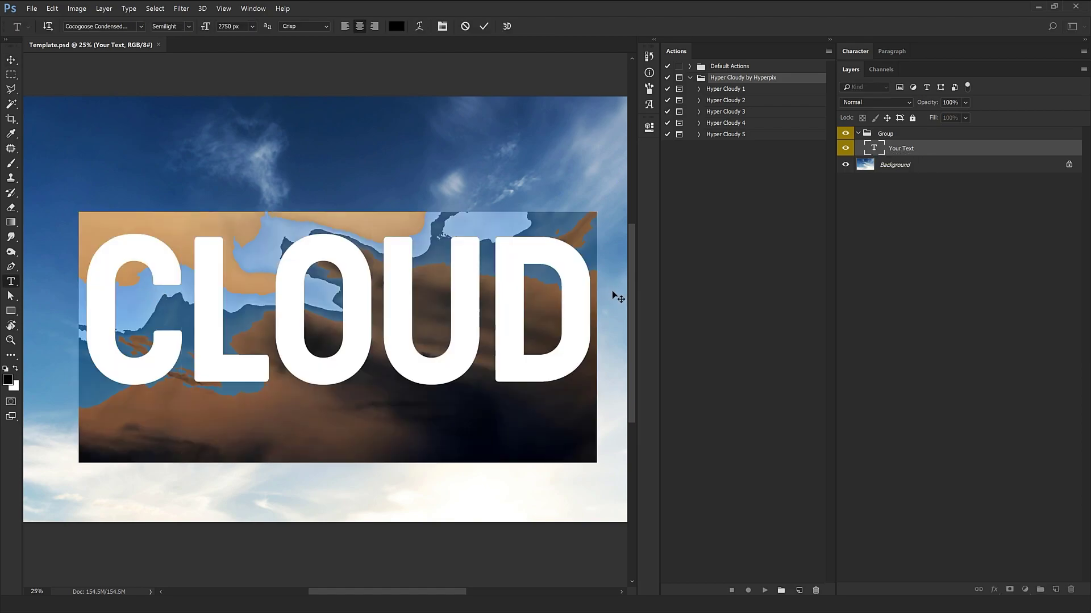
pyautogui.write('HYPER')
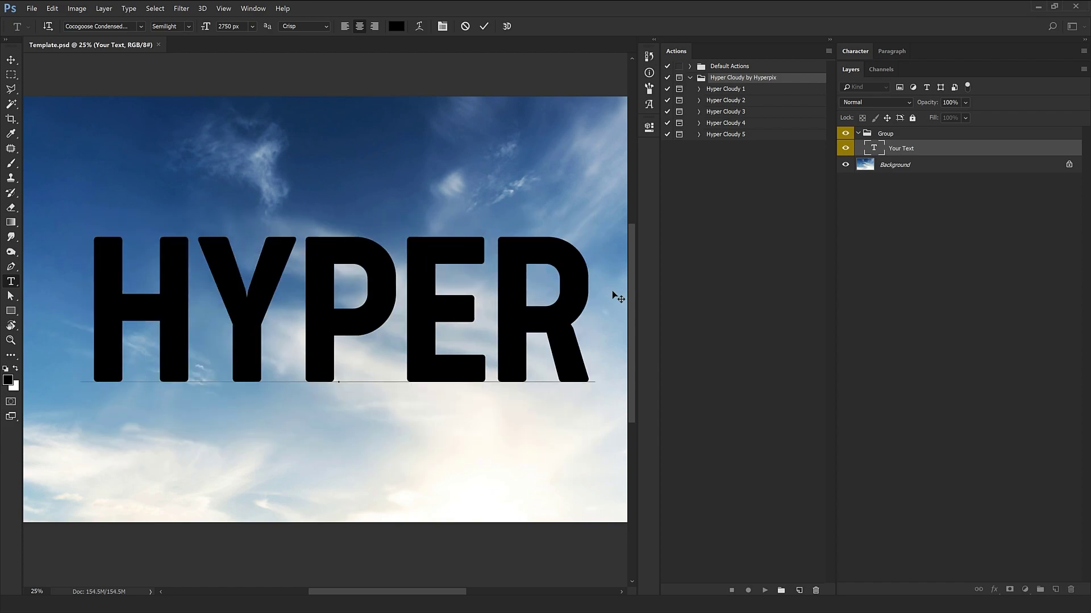
pyautogui.hotkey('ctrl', 'Return')
pyautogui.press('v')
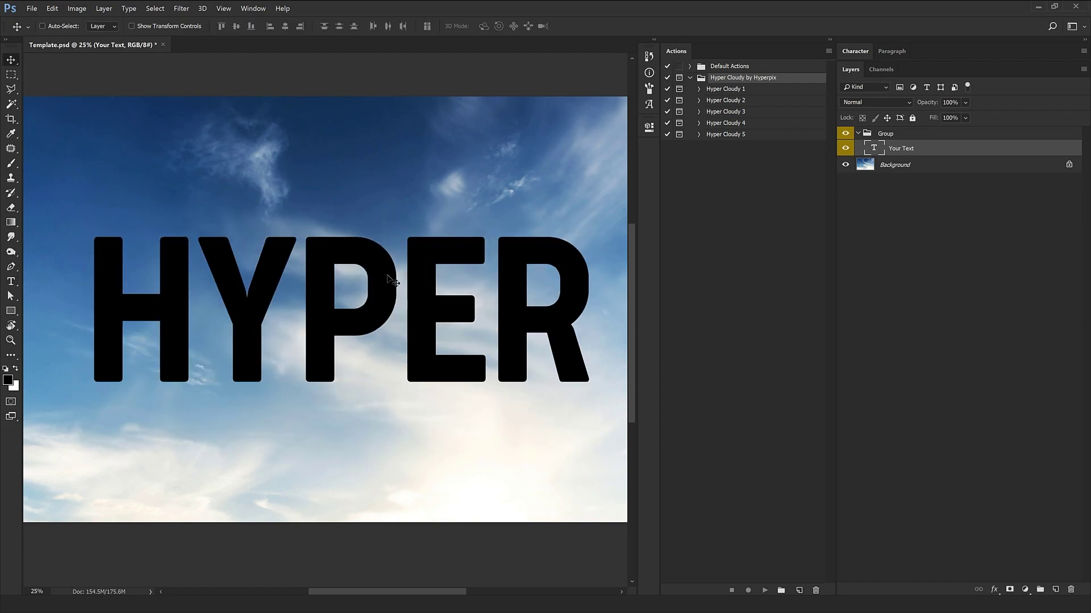
# Play the Hyper Cloudy 1 action on the text layer, dismiss its closing message and return to the Move tool.
pyautogui.moveTo(414, 285); pyautogui.dragTo(453, 274)
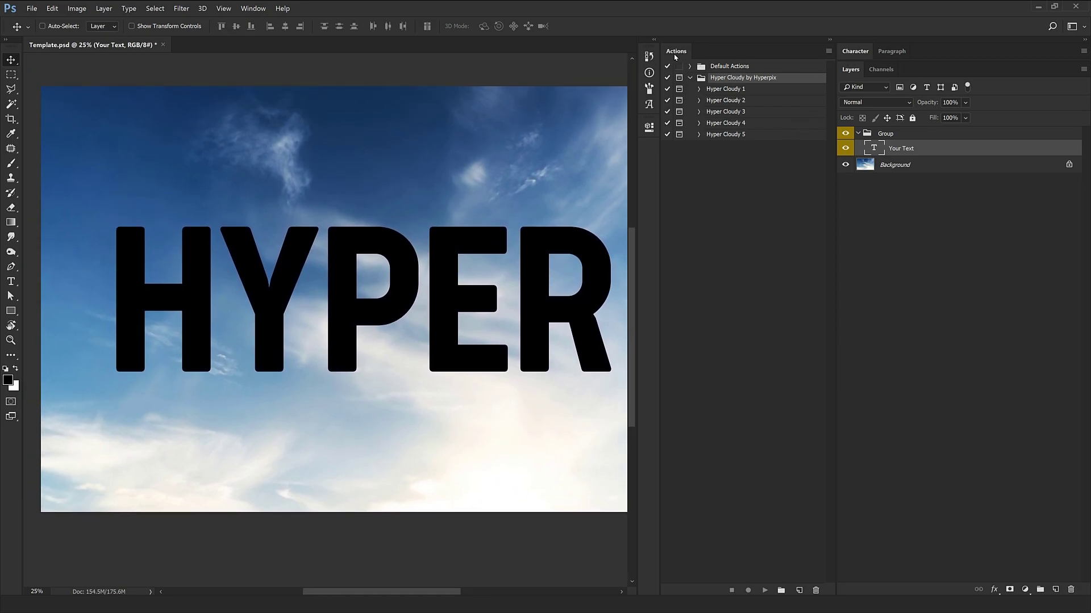
pyautogui.click(731, 89)
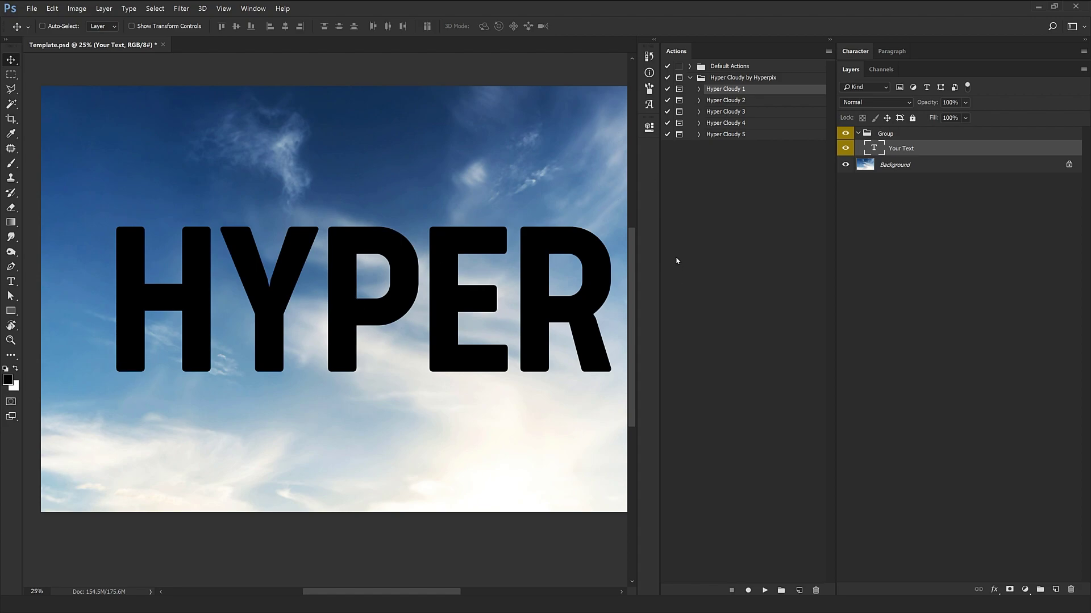
pyautogui.click(765, 590)
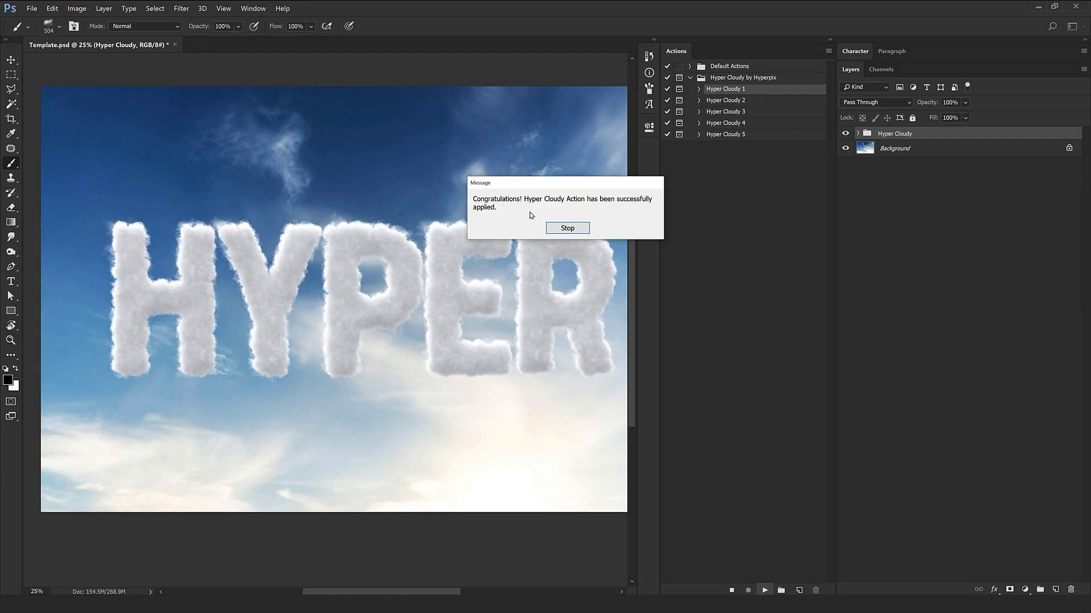
pyautogui.moveTo(565, 187); pyautogui.dragTo(428, 254)
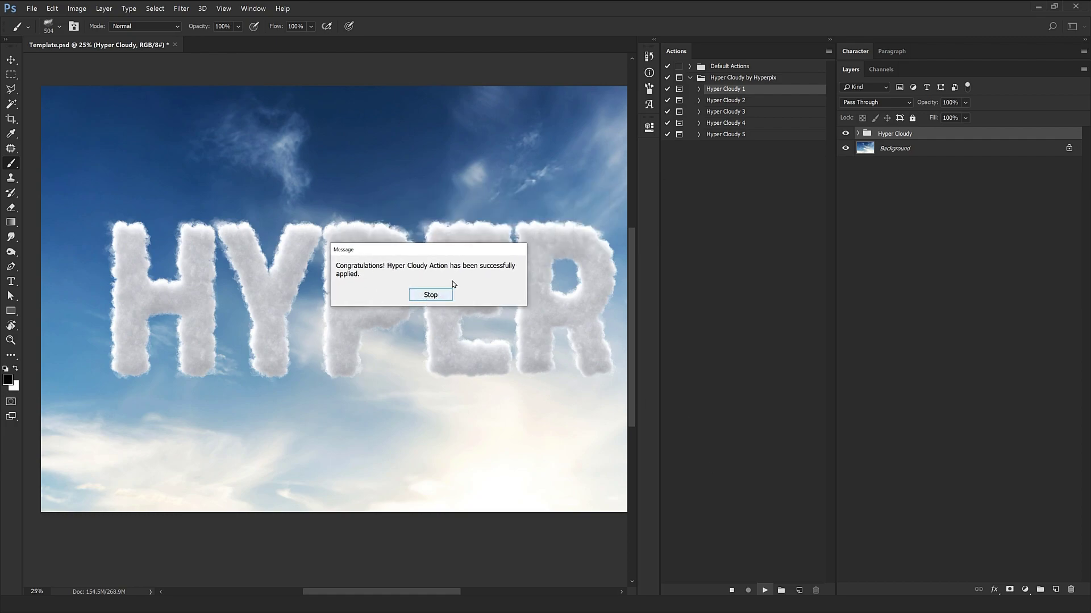
pyautogui.click(442, 297)
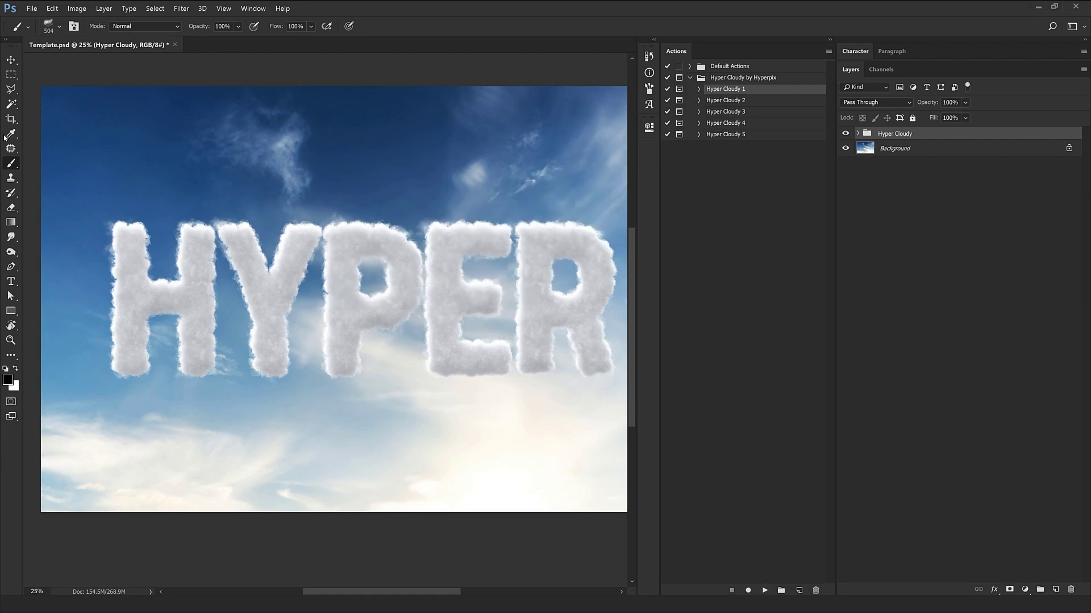
pyautogui.click(7, 61)
# Inspect the cloud texture and edges of the HYPER letters at 100% zoom, and return to the 25% view.
pyautogui.hotkey('ctrl', '1')
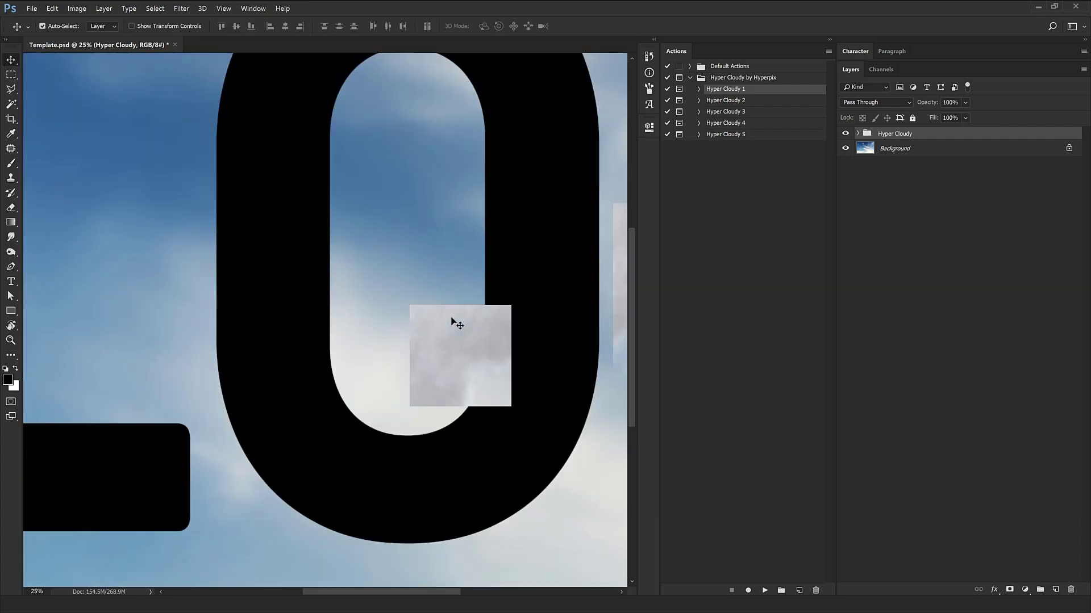
pyautogui.moveTo(256, 327); pyautogui.dragTo(560, 428)
pyautogui.moveTo(407, 406)
pyautogui.mouseDown()
pyautogui.moveTo(520, 421)
pyautogui.moveTo(452, 409)
pyautogui.moveTo(452, 219)
pyautogui.moveTo(368, 268)
pyautogui.moveTo(439, 319)
pyautogui.moveTo(139, 384)
pyautogui.mouseUp()
pyautogui.moveTo(560, 364); pyautogui.dragTo(260, 484)
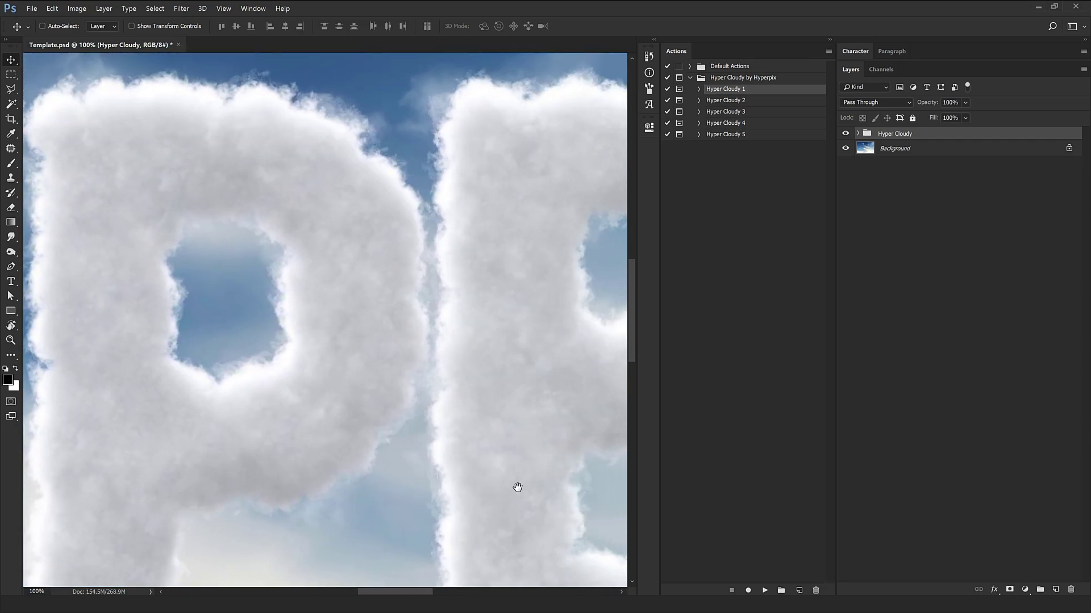
pyautogui.moveTo(506, 489); pyautogui.dragTo(302, 471)
pyautogui.moveTo(466, 472); pyautogui.dragTo(579, 438)
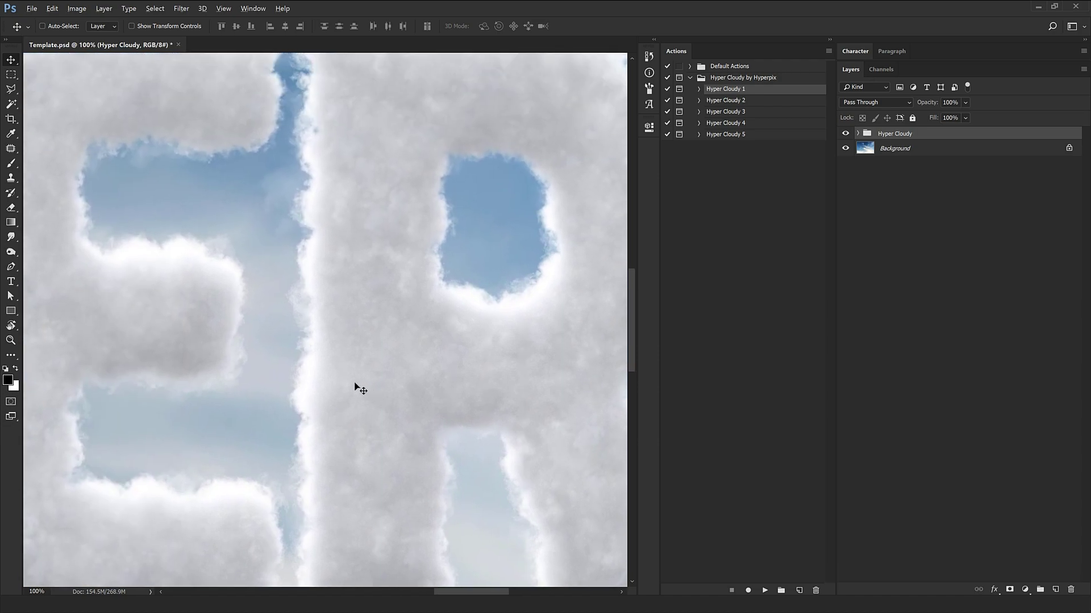
pyautogui.hotkey('ctrl', '-')
pyautogui.hotkey('ctrl', '-')
pyautogui.hotkey('ctrl', '-')
pyautogui.hotkey('ctrl', '-')
pyautogui.hotkey('ctrl', '-')
pyautogui.hotkey('ctrl', '+')
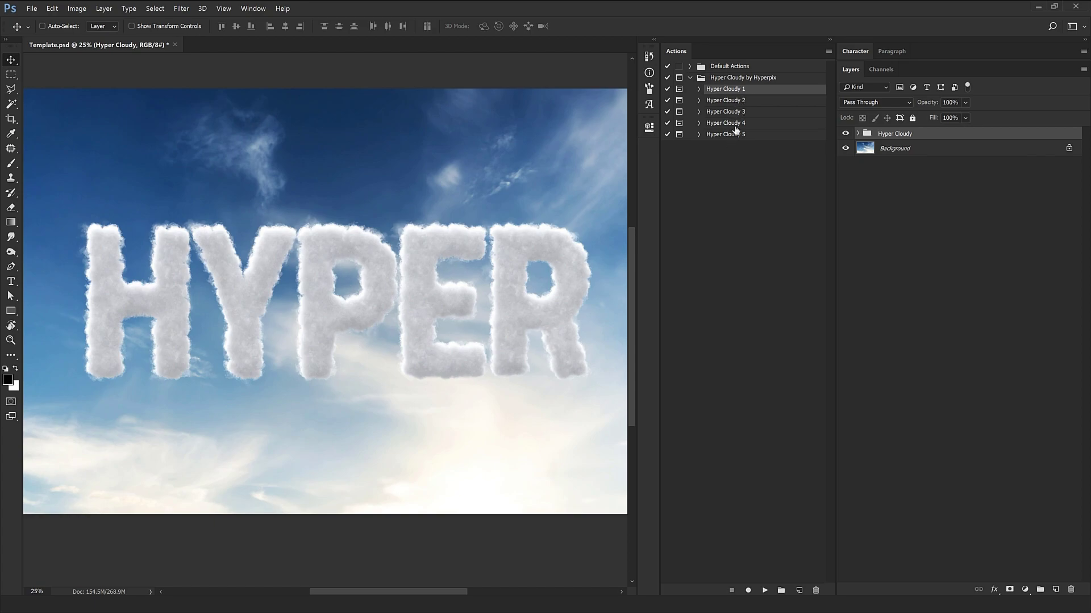
# Select the Hyper Cloudy 4 action and revert the document to its opening snapshot in the history.
pyautogui.click(733, 100)
pyautogui.click(729, 112)
pyautogui.click(719, 132)
pyautogui.click(722, 125)
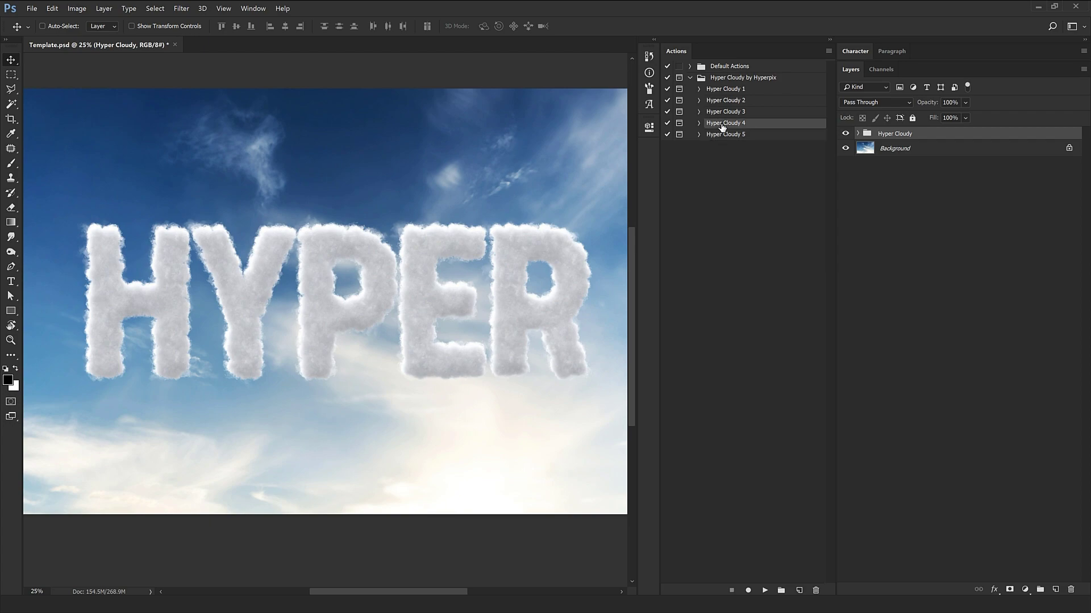
pyautogui.click(649, 56)
pyautogui.click(500, 71)
pyautogui.click(322, 250)
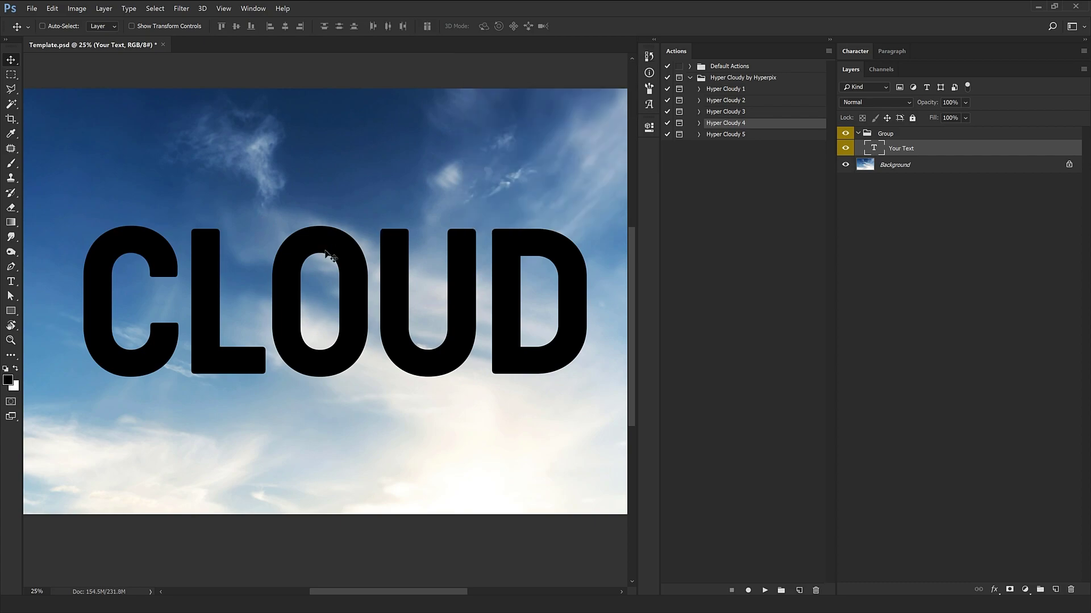
# Replace the wording of the "Your Text" layer with "Cloudy" and fit the whole image in view.
pyautogui.doubleClick(874, 148)
pyautogui.write('C')
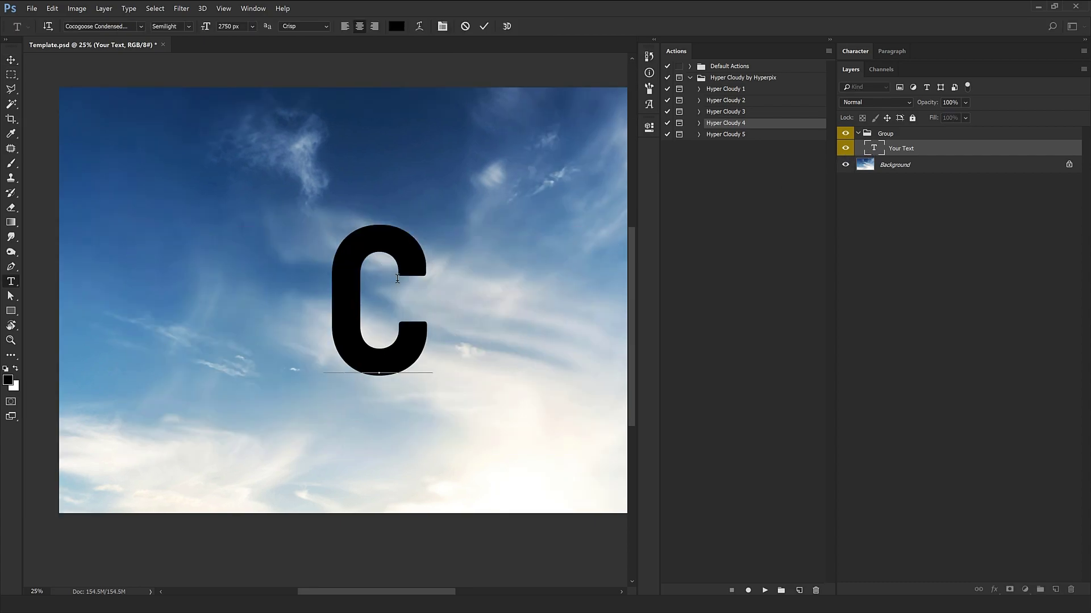
pyautogui.write('loudy')
pyautogui.hotkey('ctrl', 'Return')
pyautogui.moveTo(391, 250); pyautogui.dragTo(307, 215)
pyautogui.hotkey('ctrl', '-')
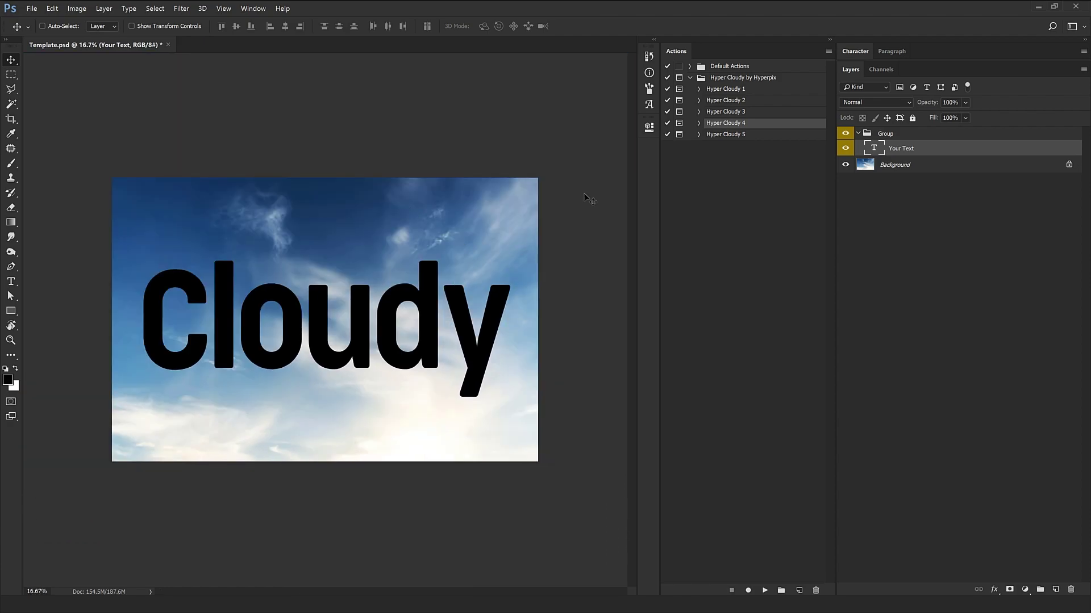
# Set the text's font to the favourite Blessed Personal Use, with tracking 0 and Metrics kerning.
pyautogui.click(855, 51)
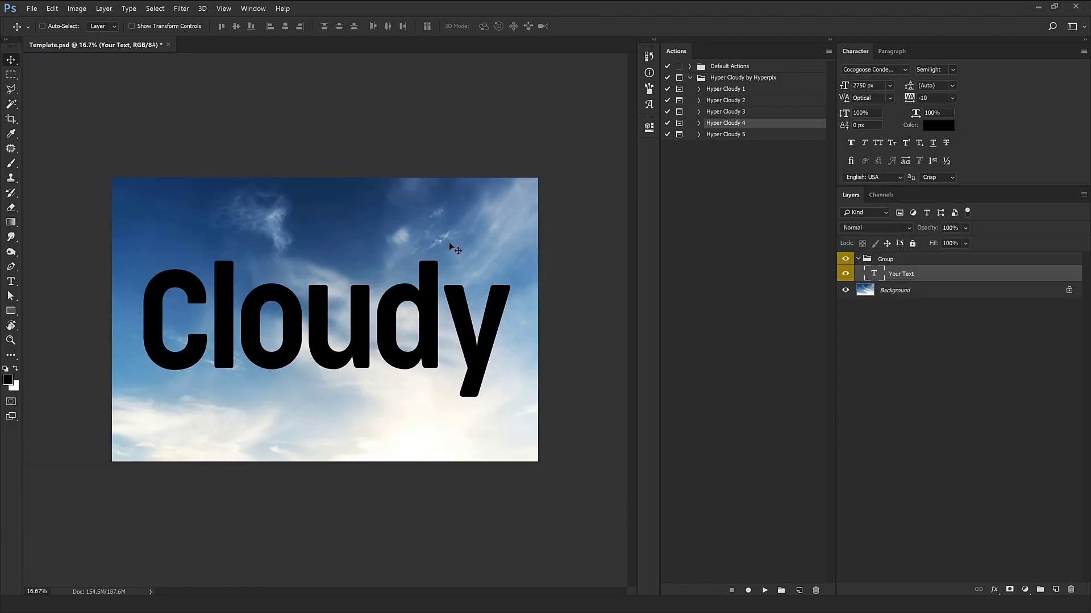
pyautogui.click(907, 70)
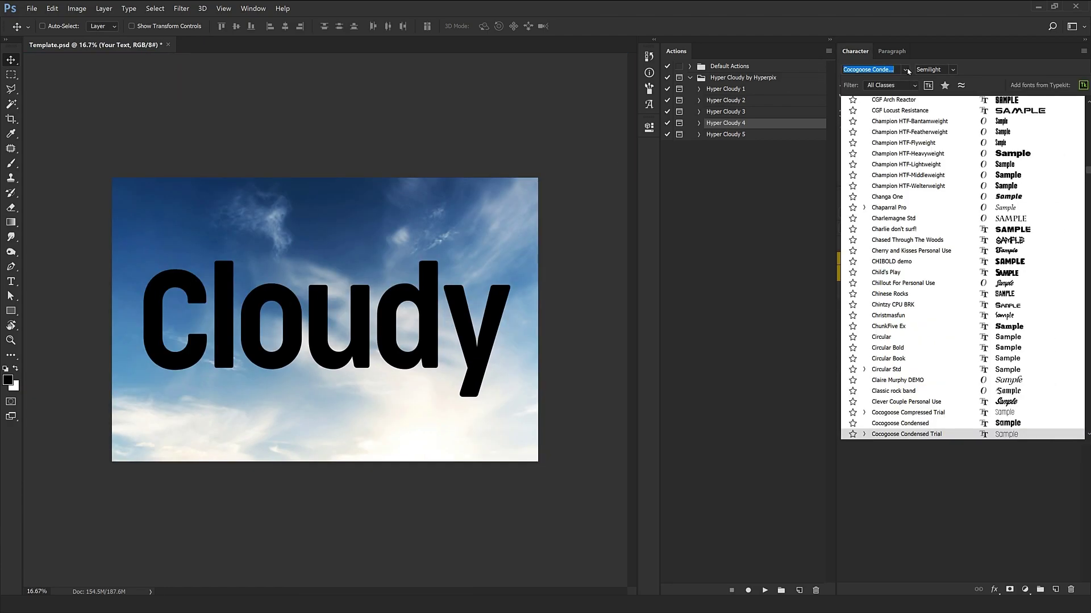
pyautogui.click(944, 85)
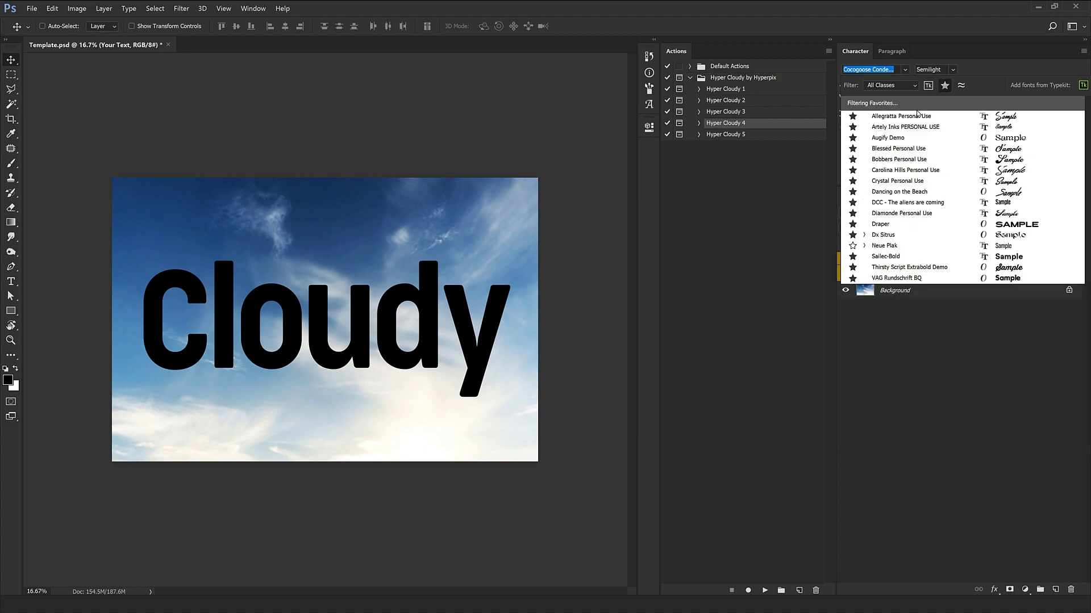
pyautogui.click(891, 149)
pyautogui.click(899, 98)
pyautogui.write('0')
pyautogui.press('Return')
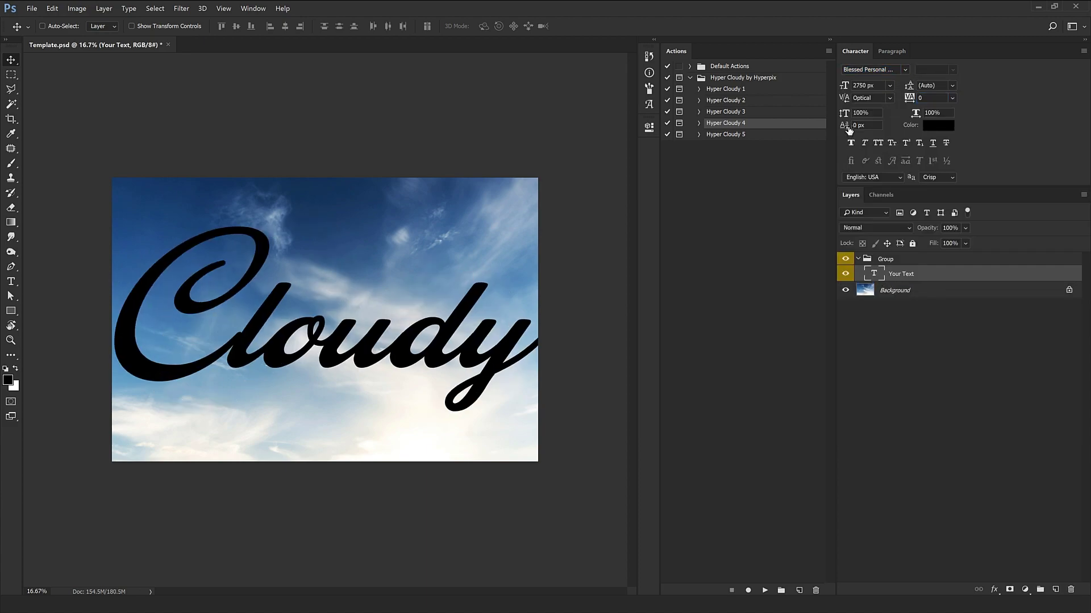
pyautogui.click(889, 98)
pyautogui.click(866, 100)
# Scale the Cloudy text down to about 76% of its size with Free Transform.
pyautogui.hotkey('ctrl', 't')
pyautogui.moveTo(542, 428); pyautogui.dragTo(493, 406)
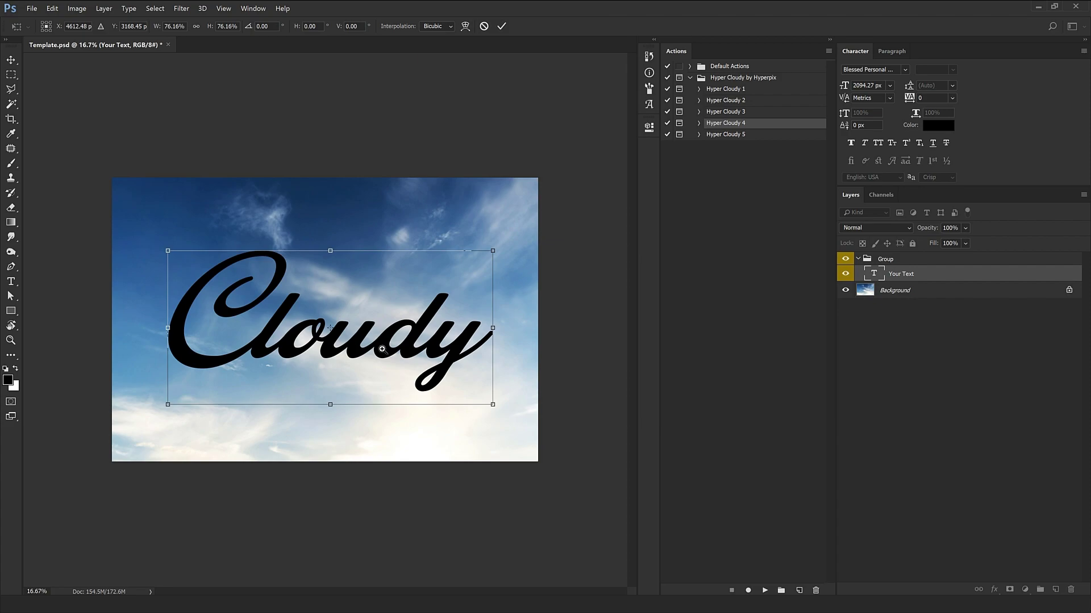
# Try to scale the Cloudy text further down to about 39%, and undo that scaling.
pyautogui.scroll(1, 381, 321)
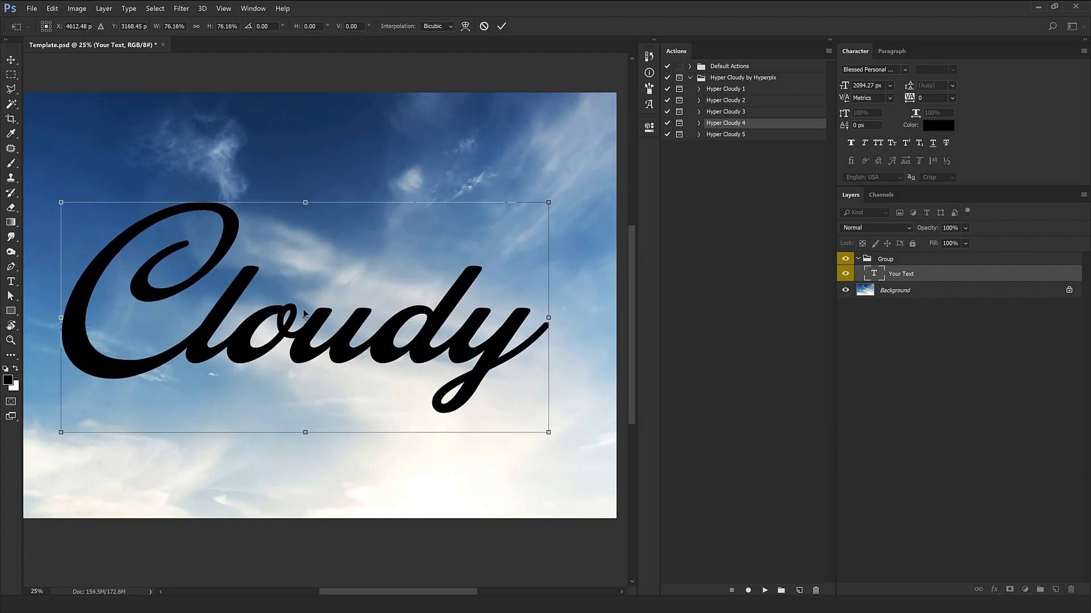
pyautogui.moveTo(548, 432); pyautogui.dragTo(430, 377)
pyautogui.scroll(-1, 396, 350)
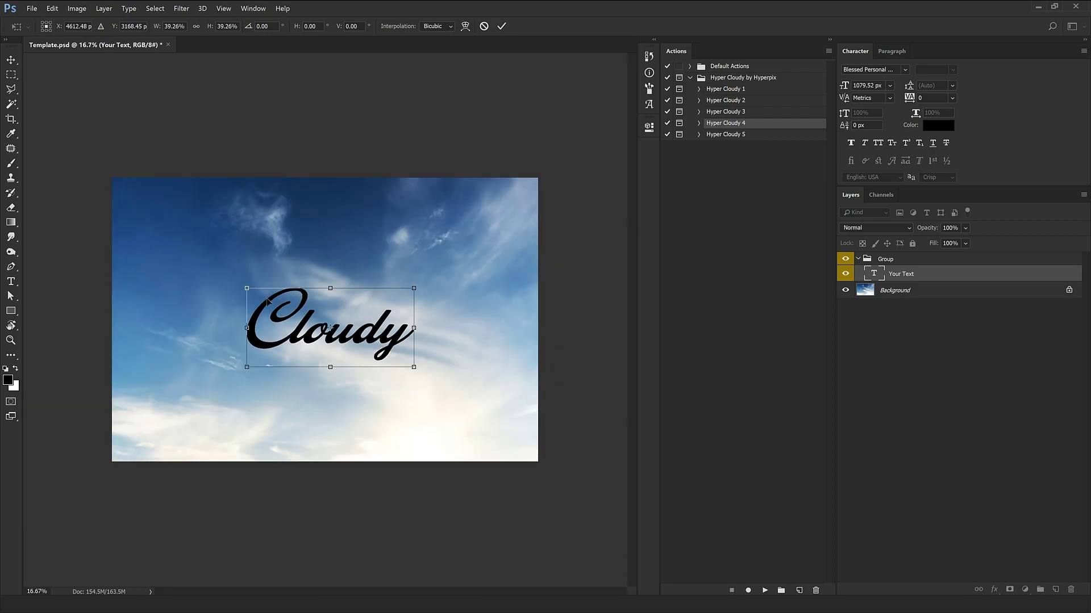
pyautogui.hotkey('ctrl', 'z')
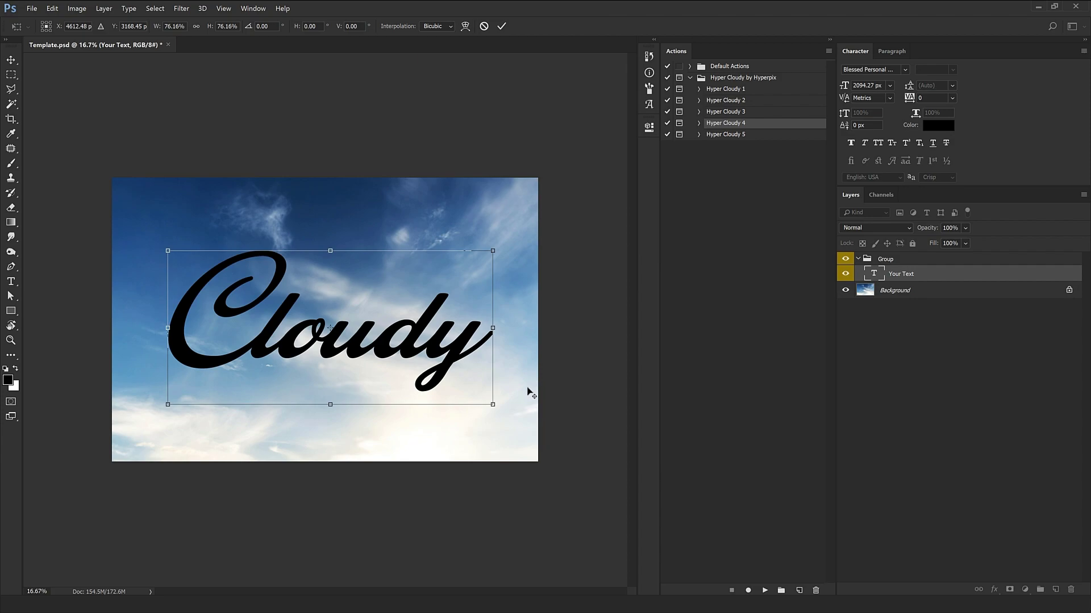
# Move the text to X 4500 px, shrink it slightly to a font size of about 2073 px, and apply the transform.
pyautogui.moveTo(455, 373); pyautogui.dragTo(449, 373)
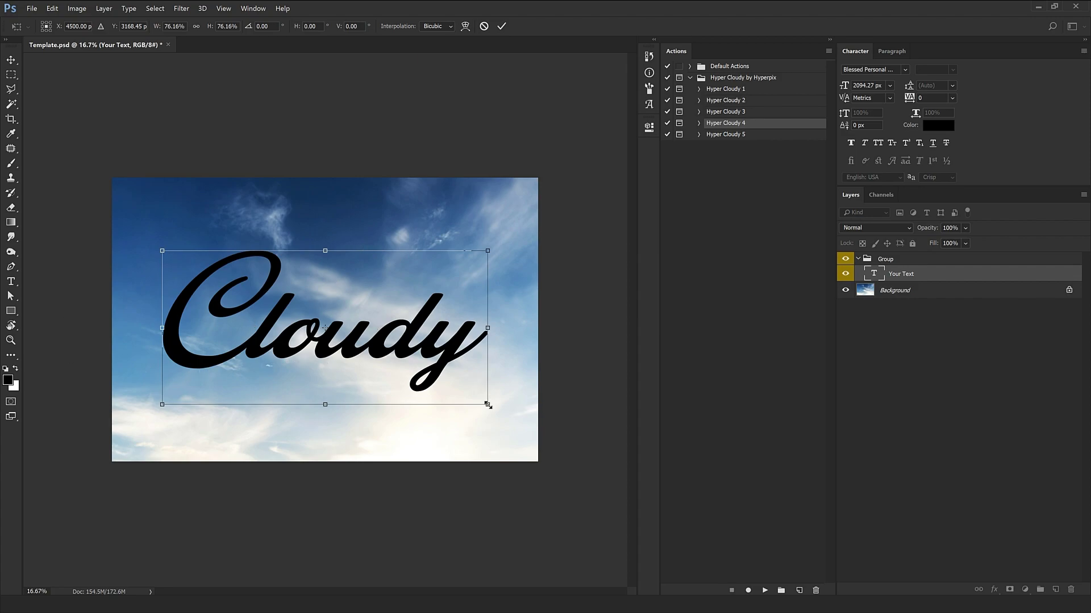
pyautogui.moveTo(487, 405); pyautogui.dragTo(485, 406)
pyautogui.press('Return')
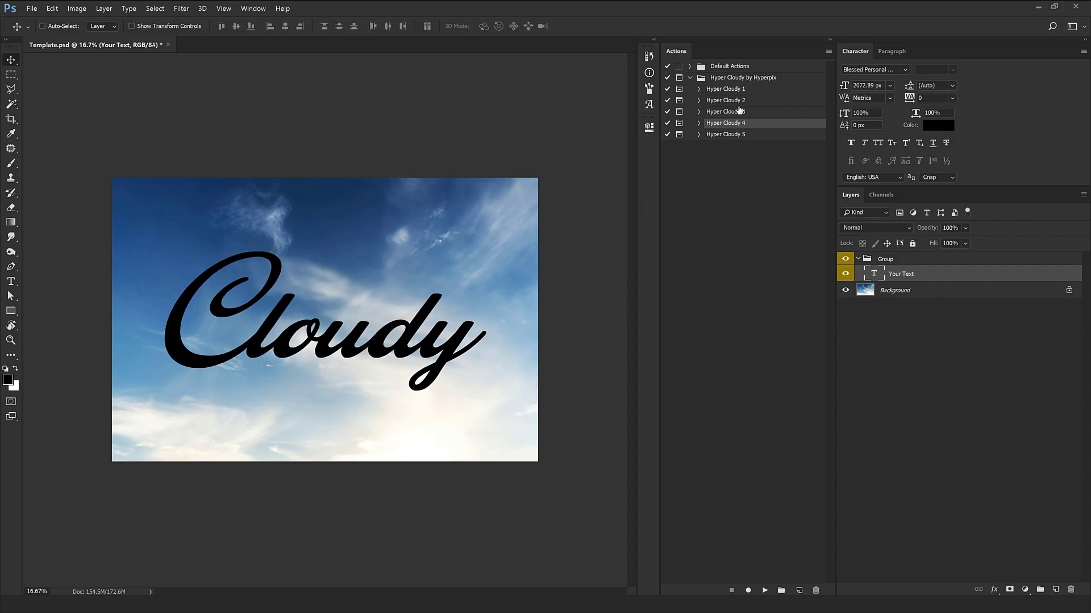
# Duplicate the current state into a new document, and run the Hyper Cloudy 1 action on Template.psd.
pyautogui.click(710, 90)
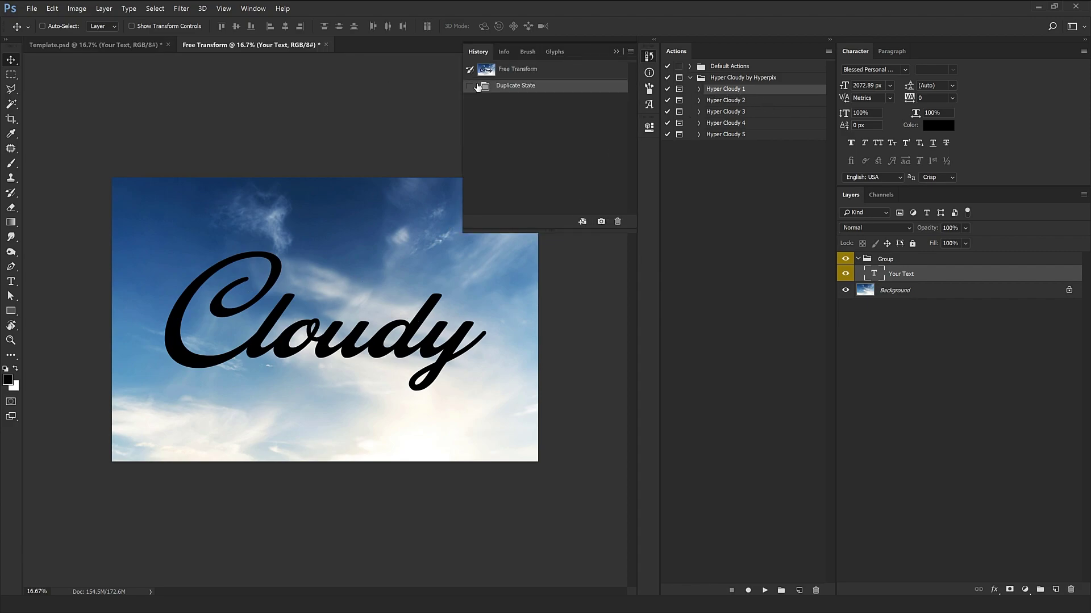
pyautogui.click(112, 49)
pyautogui.click(763, 591)
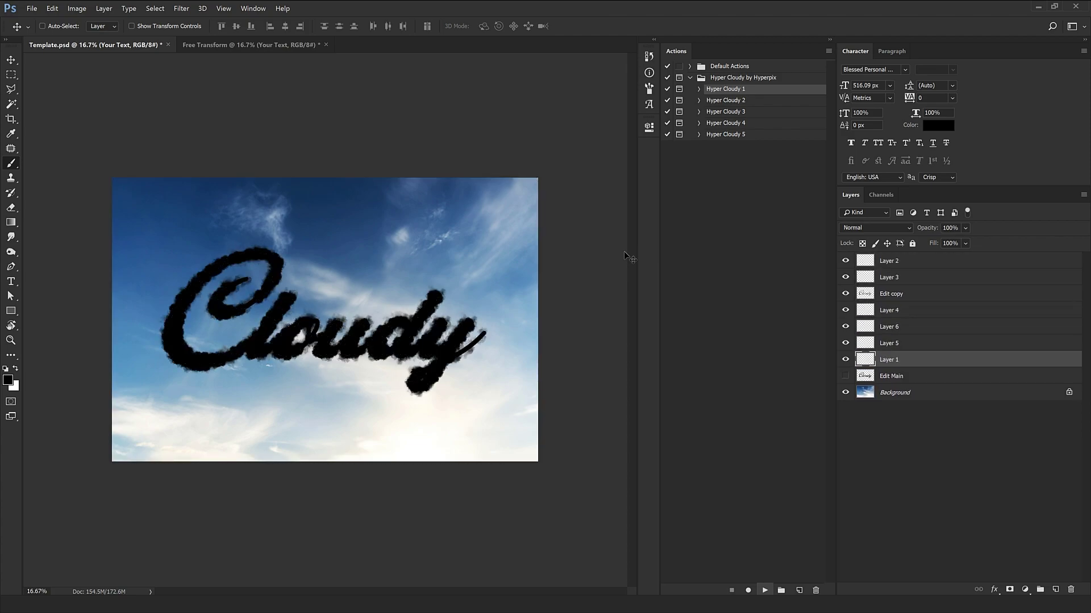
pyautogui.click(438, 296)
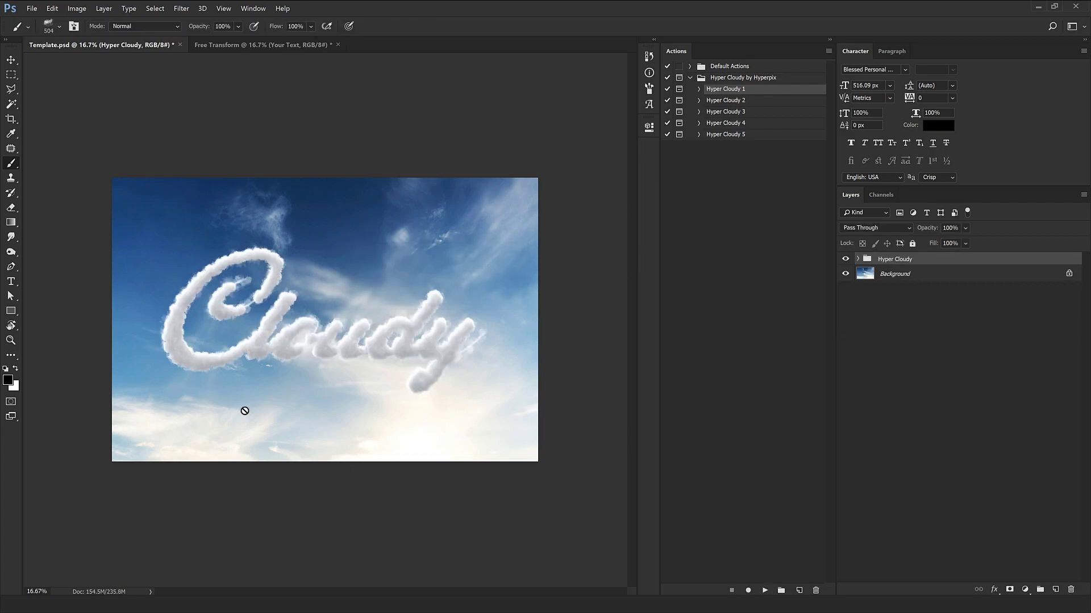
# Examine the thin inner curl of the cloud letter C in Template.psd at up to 200% zoom.
pyautogui.keyDown('ctrl'); pyautogui.click(284, 367); pyautogui.keyUp('ctrl')
pyautogui.keyDown('ctrl'); pyautogui.click(256, 350); pyautogui.keyUp('ctrl')
pyautogui.keyDown('ctrl'); pyautogui.click(233, 295); pyautogui.keyUp('ctrl')
pyautogui.keyDown('ctrl'); pyautogui.click(233, 235); pyautogui.keyUp('ctrl')
pyautogui.moveTo(235, 237); pyautogui.dragTo(275, 269)
pyautogui.click(275, 258)
pyautogui.click(282, 268)
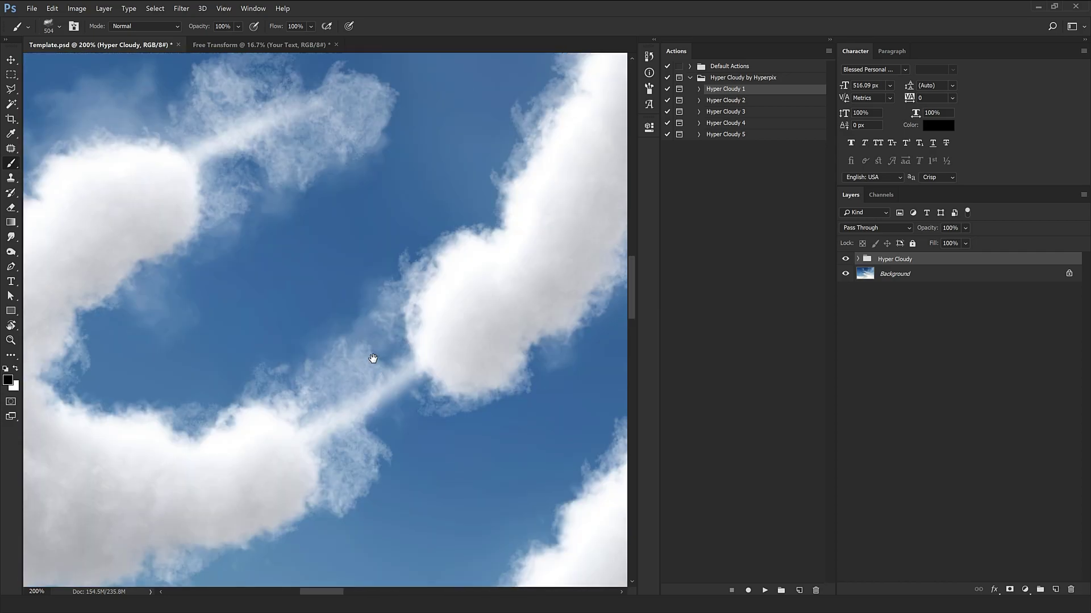
pyautogui.keyDown('alt'); pyautogui.click(363, 346); pyautogui.keyUp('alt')
pyautogui.keyDown('alt'); pyautogui.click(341, 377); pyautogui.keyUp('alt')
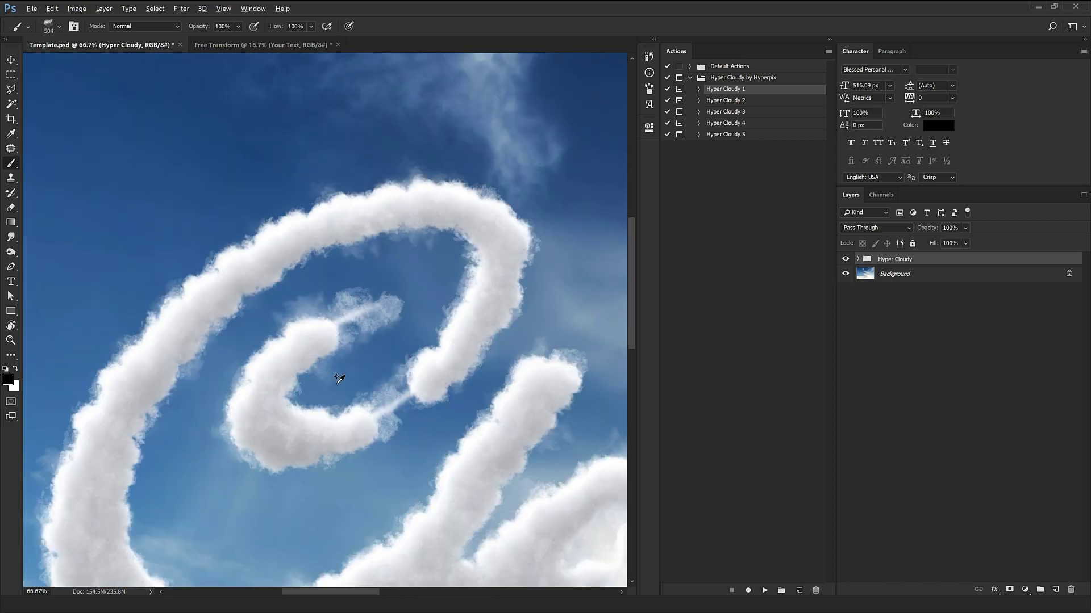
pyautogui.keyDown('alt'); pyautogui.click(340, 379); pyautogui.keyUp('alt')
# Examine the remaining cloud letters in Template.psd, including the thin tail of the y, and return to the C.
pyautogui.moveTo(407, 383); pyautogui.dragTo(207, 272)
pyautogui.moveTo(384, 327); pyautogui.dragTo(241, 293)
pyautogui.moveTo(508, 344); pyautogui.dragTo(271, 288)
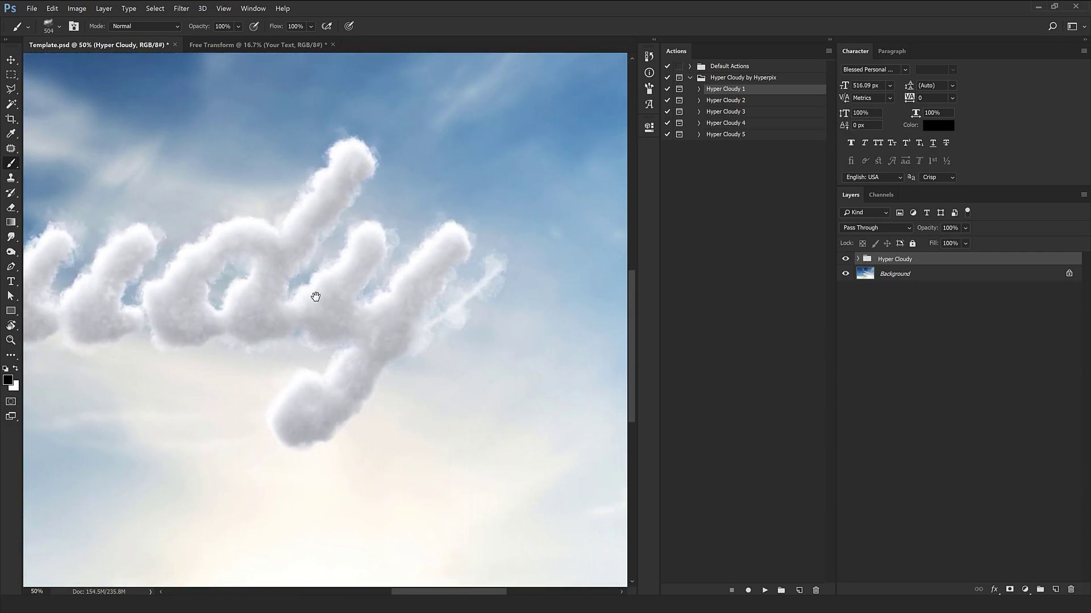
pyautogui.moveTo(445, 311); pyautogui.dragTo(558, 255)
pyautogui.scroll(-2, 573, 247)
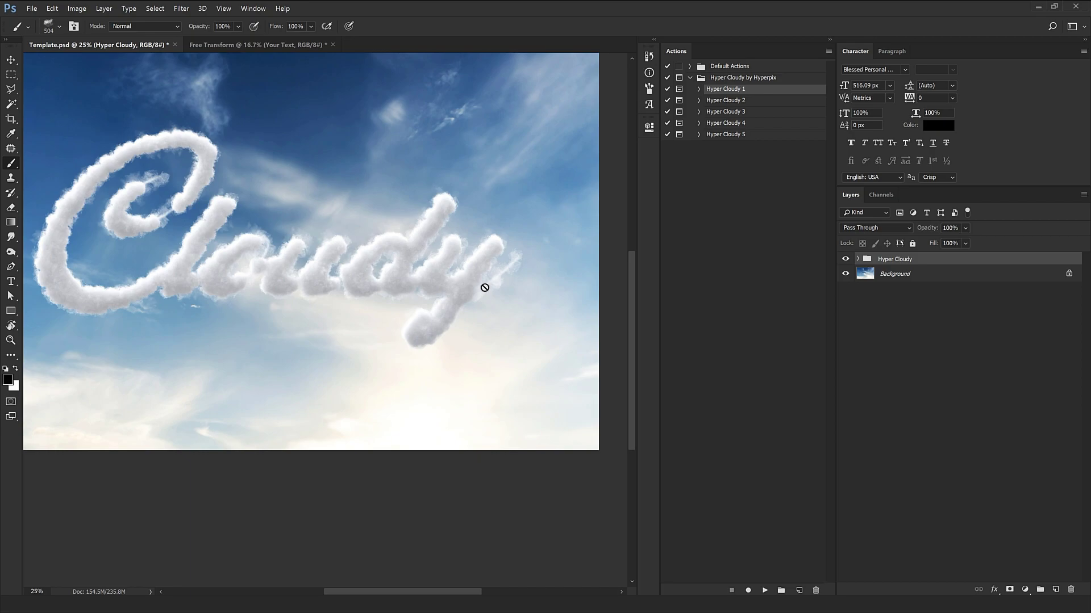
pyautogui.scroll(2, 144, 208)
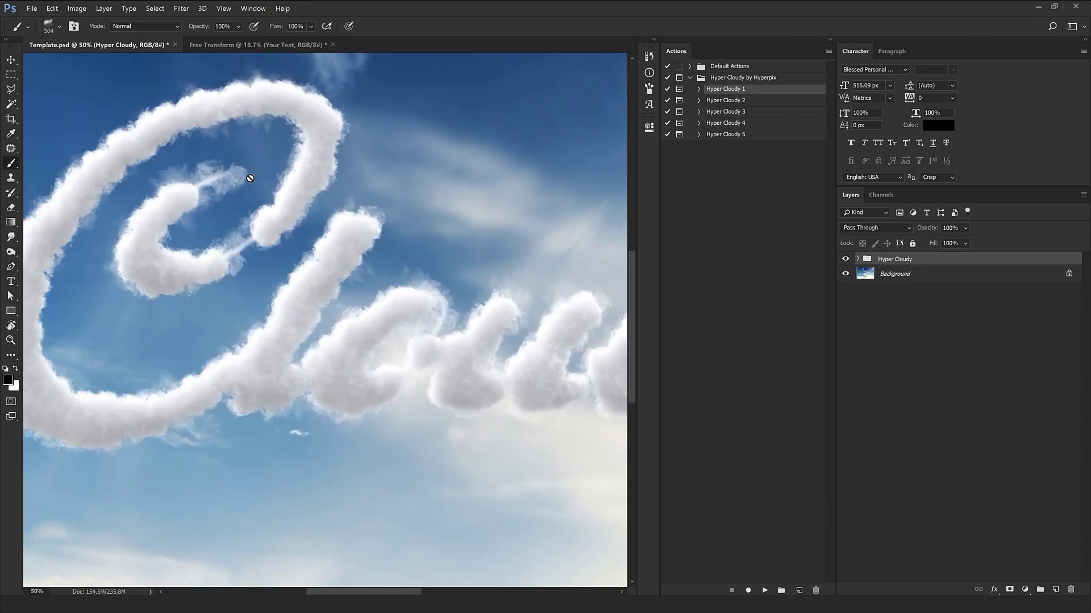
# In the Free Transform document, duplicate the state into another new document and run the Hyper Cloudy 2 action on the original.
pyautogui.hotkey('ctrl', 'Tab')
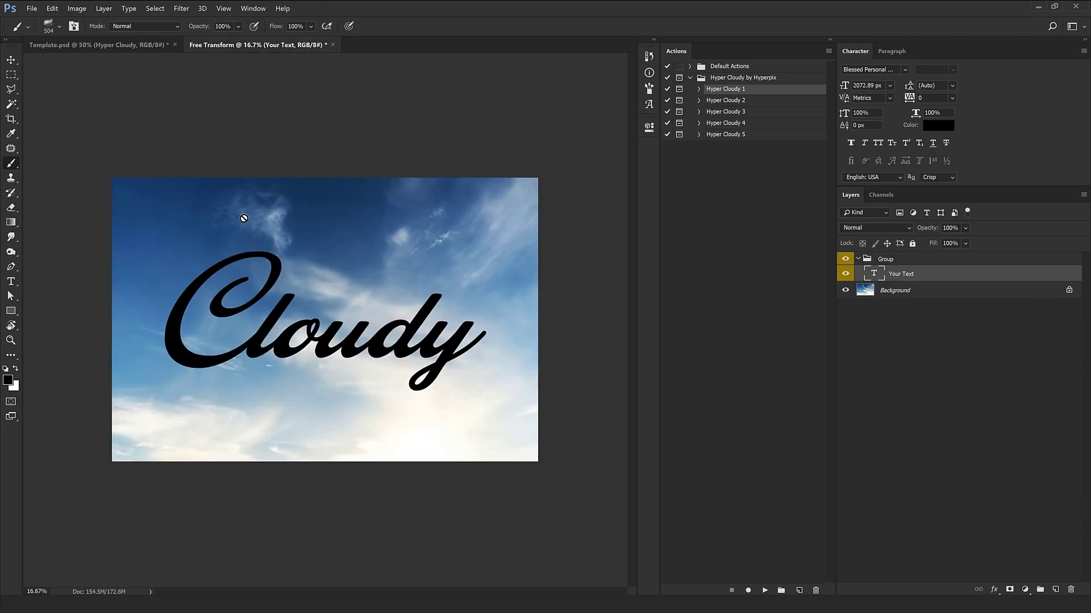
pyautogui.click(754, 105)
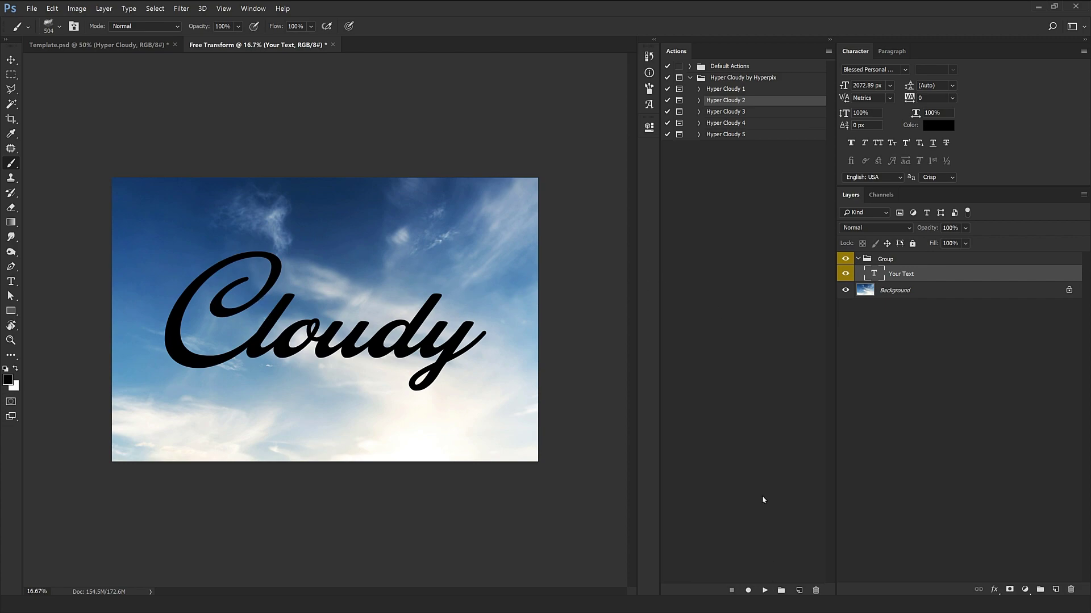
pyautogui.click(650, 56)
pyautogui.click(582, 221)
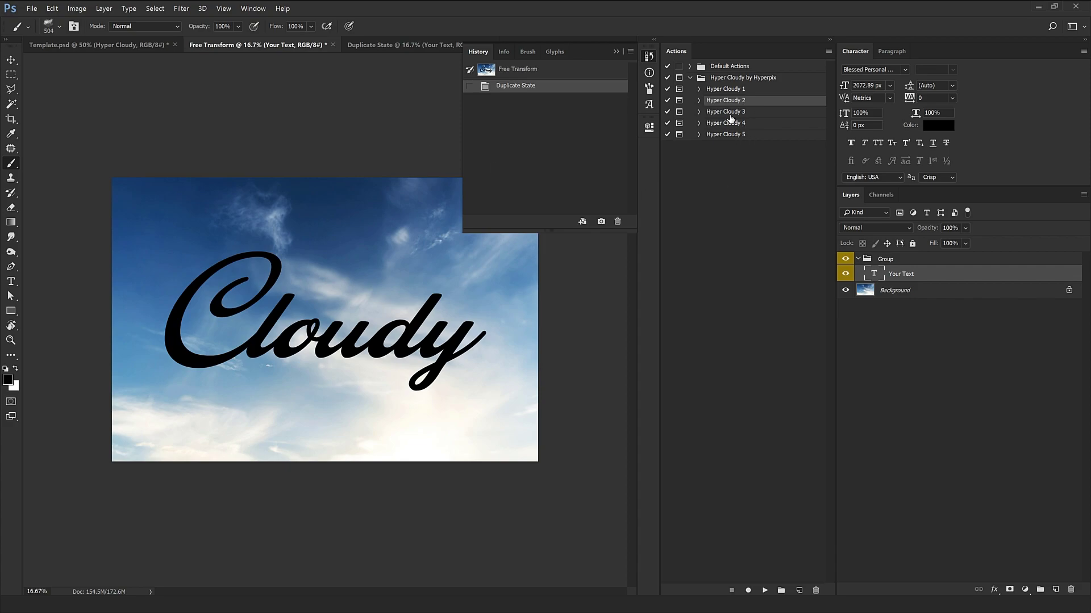
pyautogui.click(764, 590)
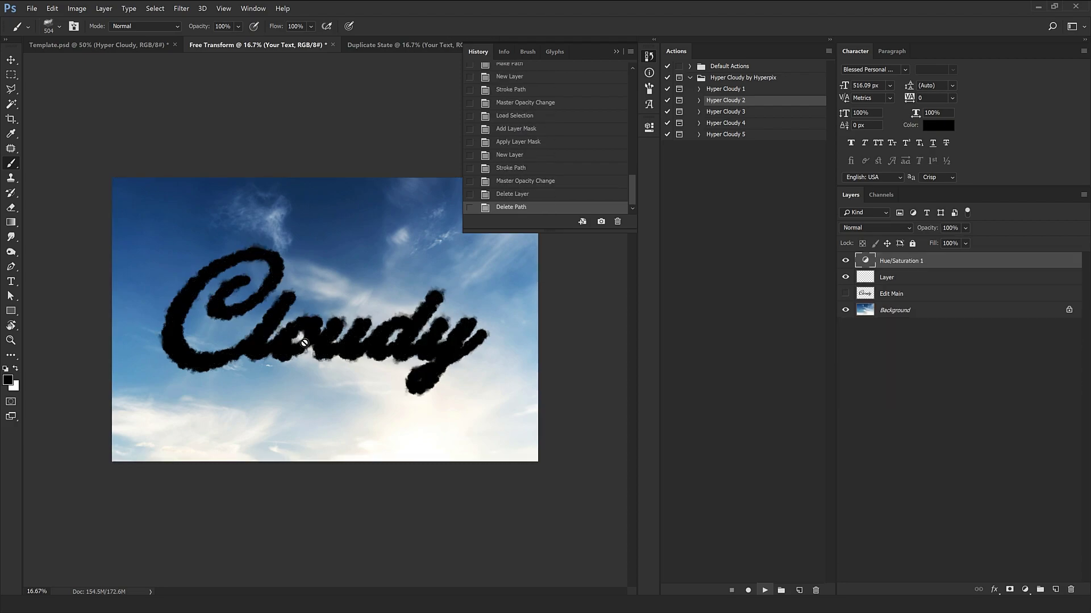
pyautogui.click(422, 298)
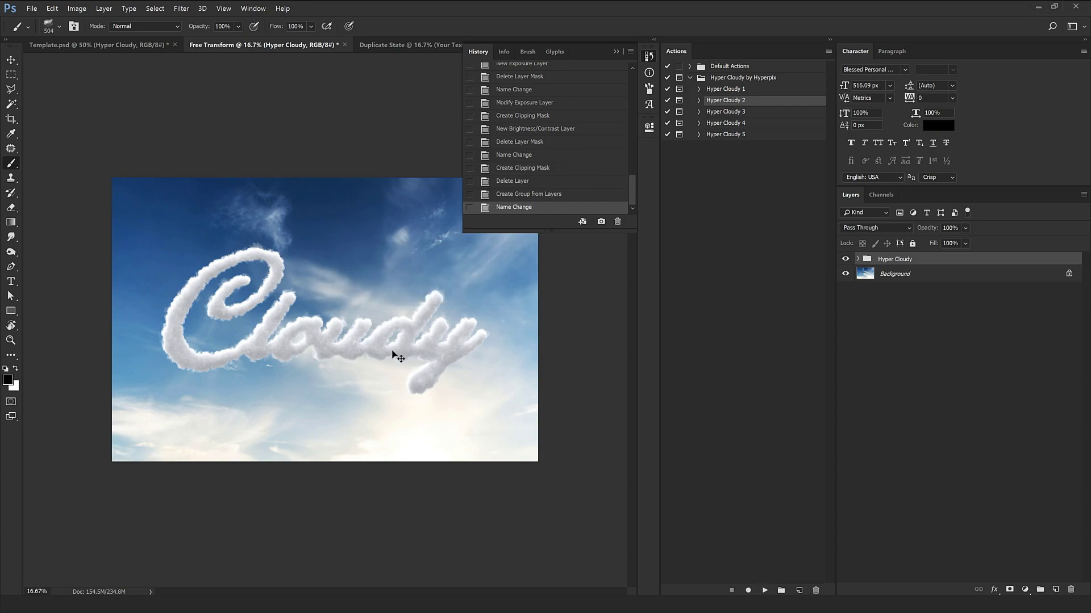
# Compare the Hyper Cloudy 2 lettering in the Free Transform document with the Hyper Cloudy 1 lettering in Template.psd.
pyautogui.scroll(1, 391, 351)
pyautogui.click(479, 52)
pyautogui.click(114, 44)
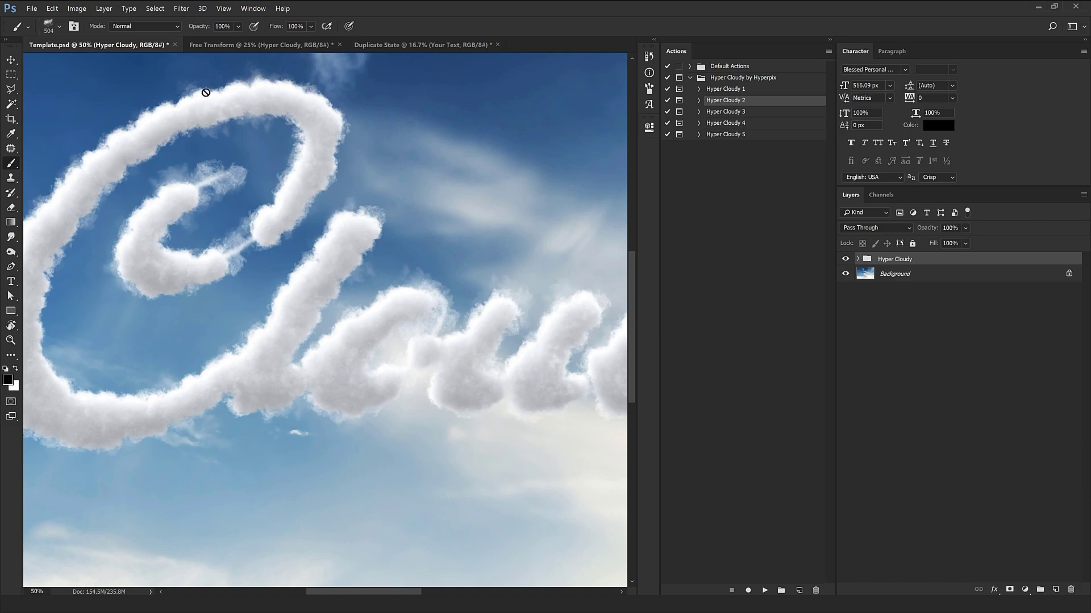
pyautogui.click(262, 46)
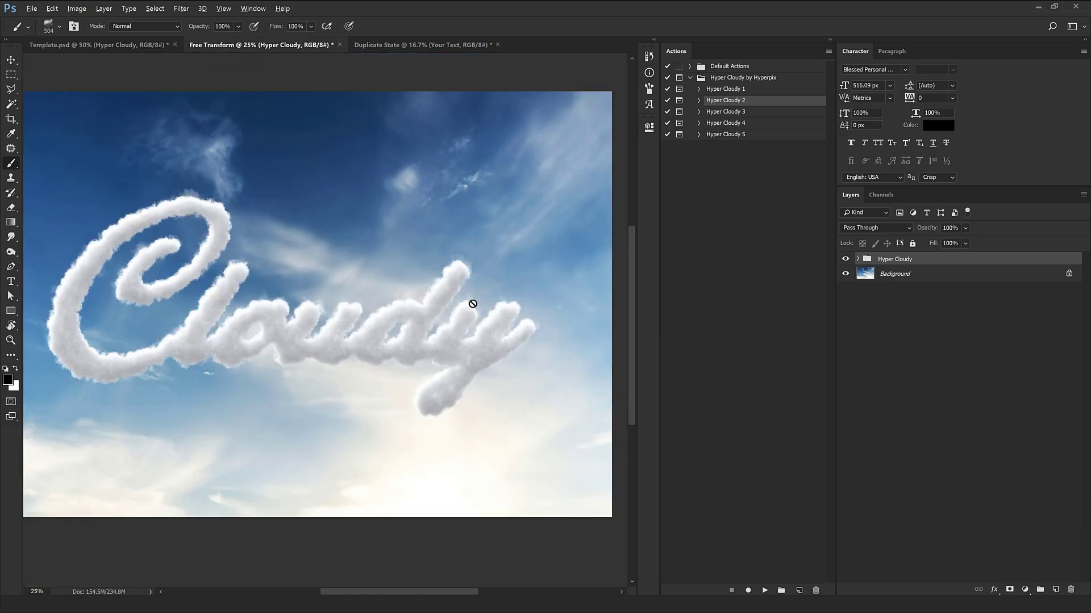
pyautogui.hotkey('ctrl', '-')
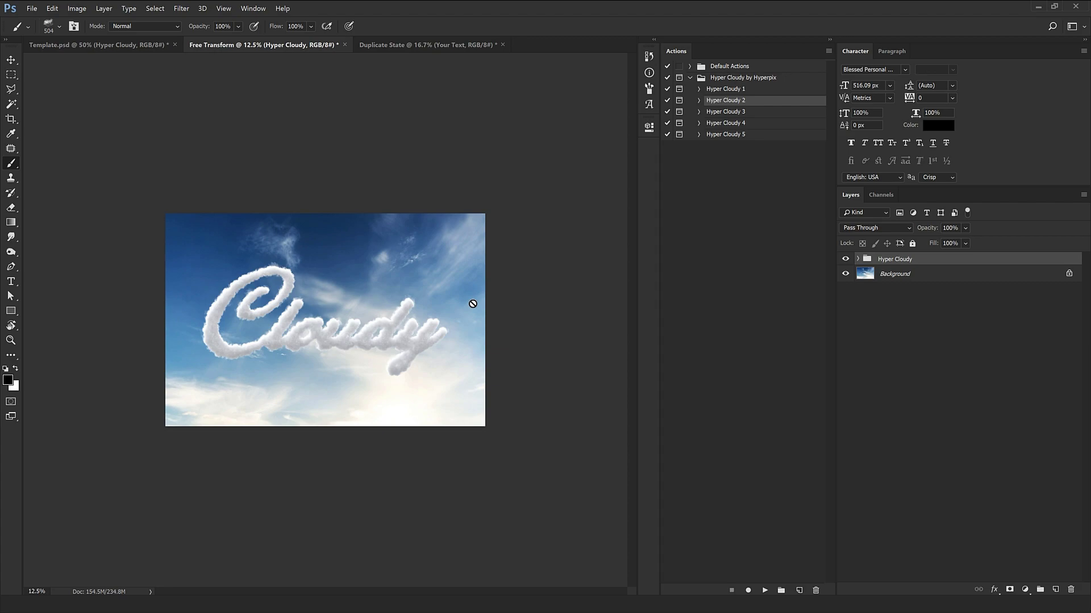
# Examine the thin strokes across the Template.psd lettering, and the y's tail in the Free Transform document at close zoom.
pyautogui.click(153, 46)
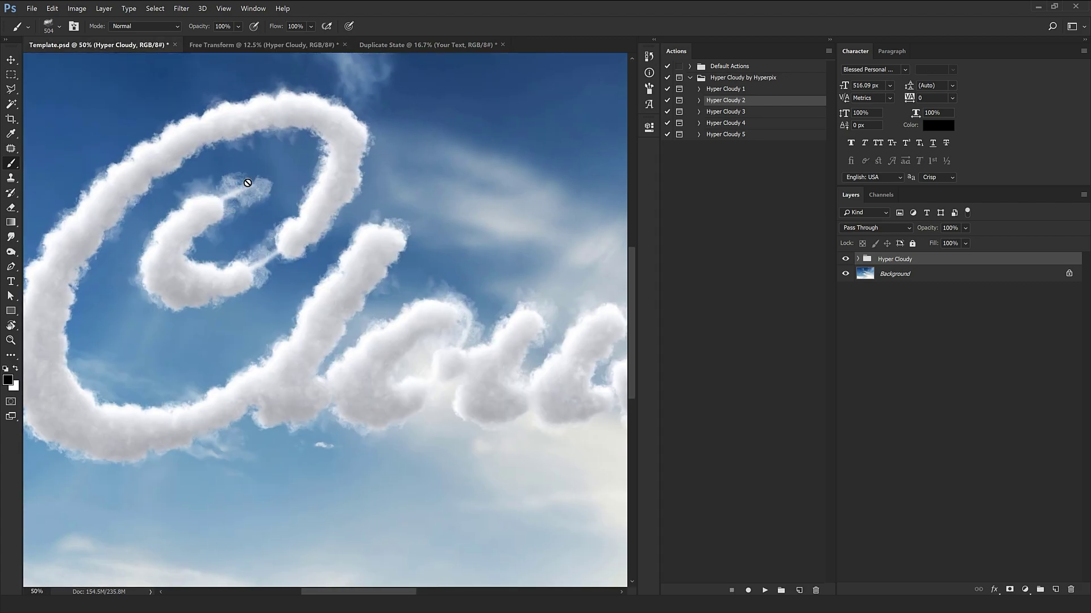
pyautogui.moveTo(361, 297); pyautogui.dragTo(265, 275)
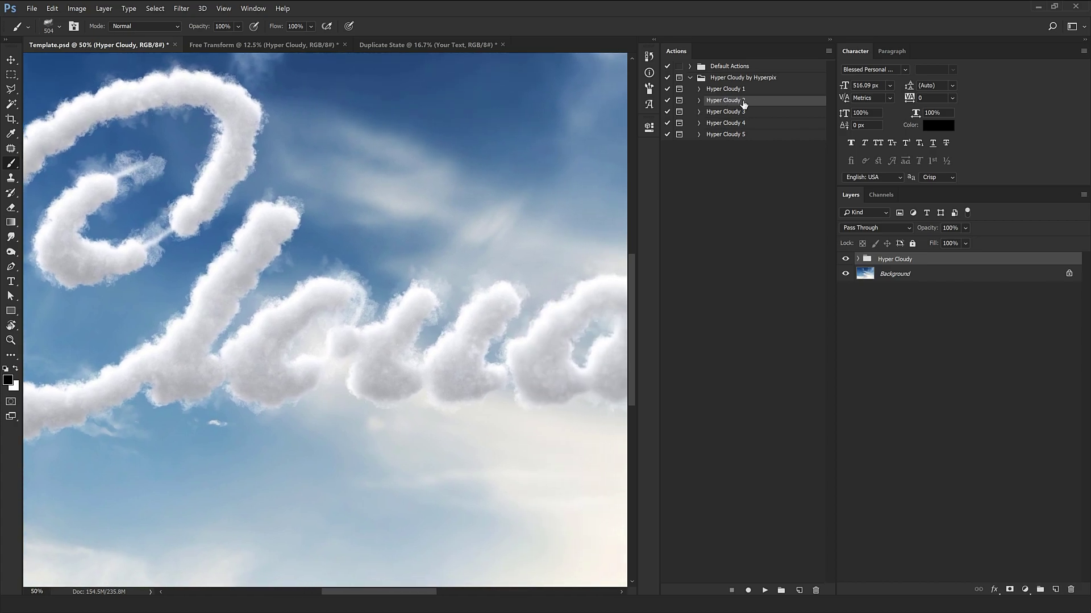
pyautogui.moveTo(447, 340); pyautogui.dragTo(341, 312)
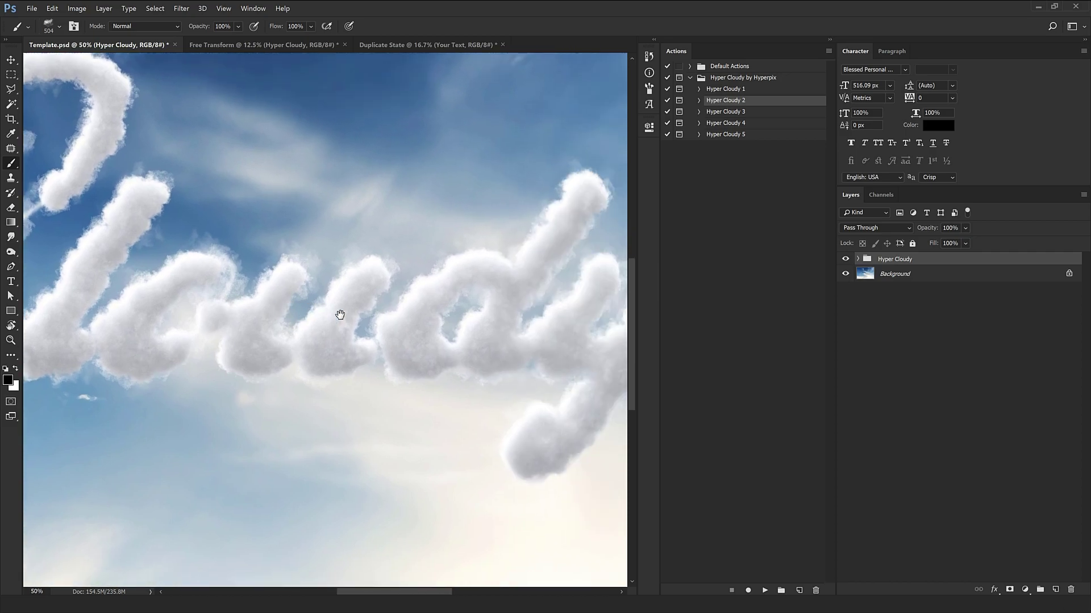
pyautogui.click(246, 45)
pyautogui.scroll(5, 511, 318)
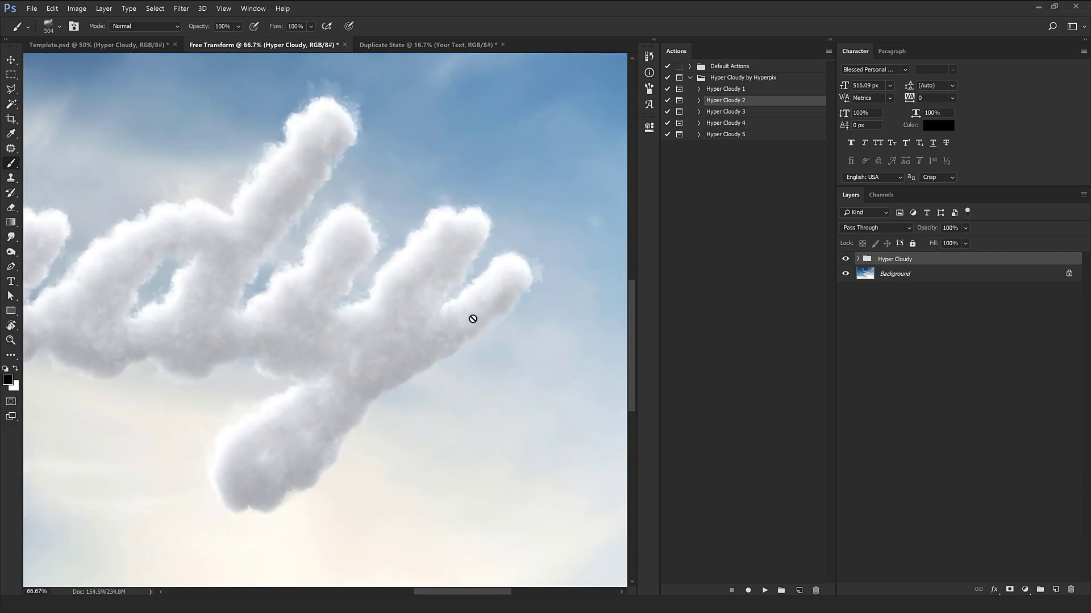
pyautogui.scroll(1, 484, 275)
pyautogui.scroll(-2, 322, 373)
pyautogui.scroll(-5, 322, 372)
# In the Duplicate State document, enlarge the Cloudy text to a font size of about 2618 px with Free Transform.
pyautogui.hotkey('ctrl', 'Tab')
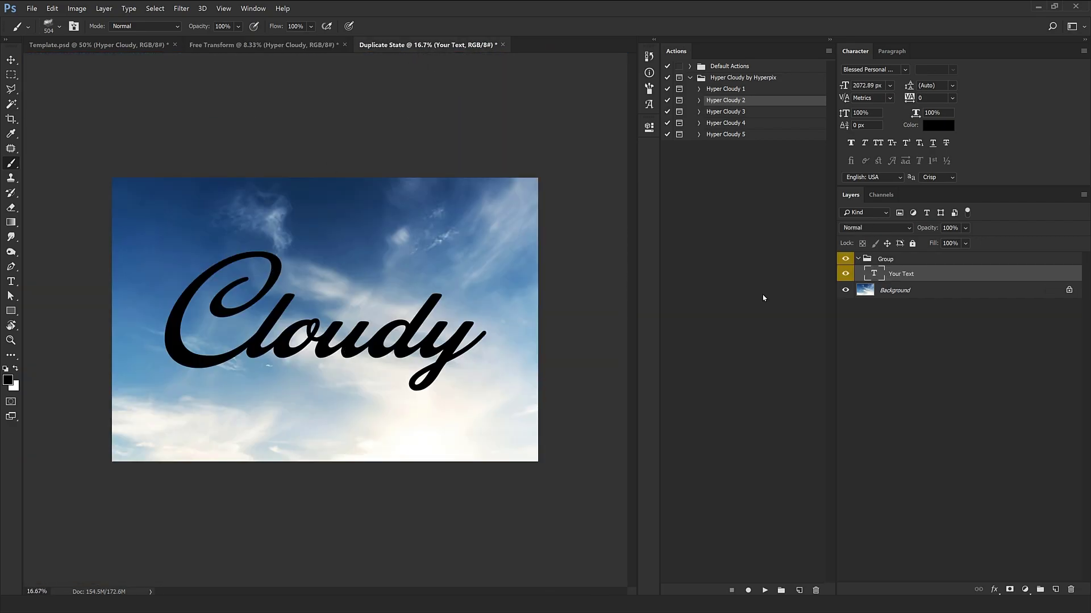
pyautogui.hotkey('ctrl', 't')
pyautogui.moveTo(486, 402); pyautogui.dragTo(527, 424)
pyautogui.press('b')
# Run the Hyper Cloudy 1 action on the enlarged text and dismiss its completion message.
pyautogui.click(717, 93)
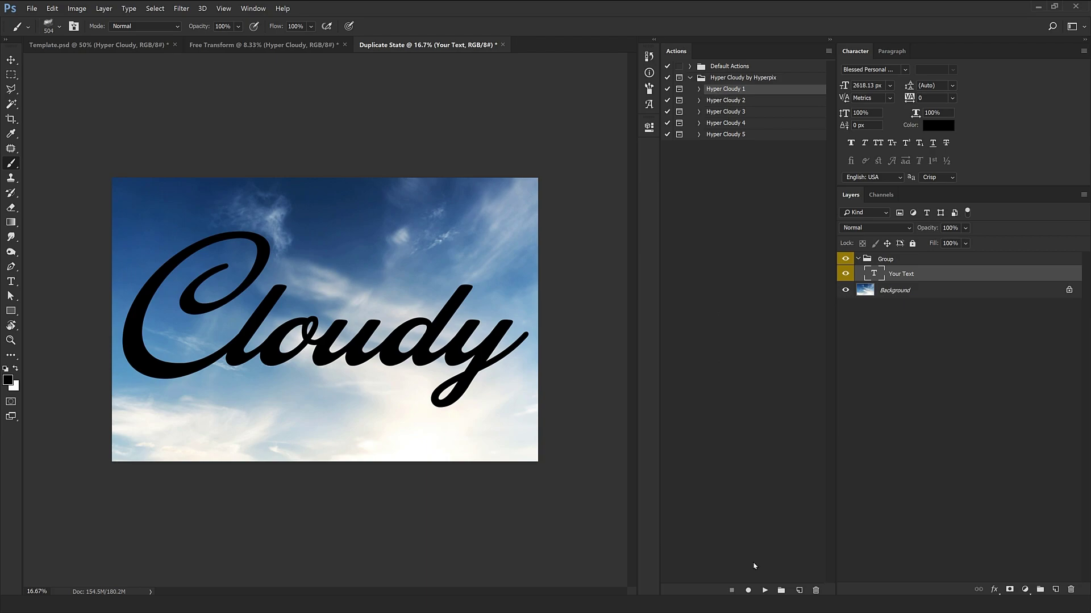
pyautogui.click(763, 591)
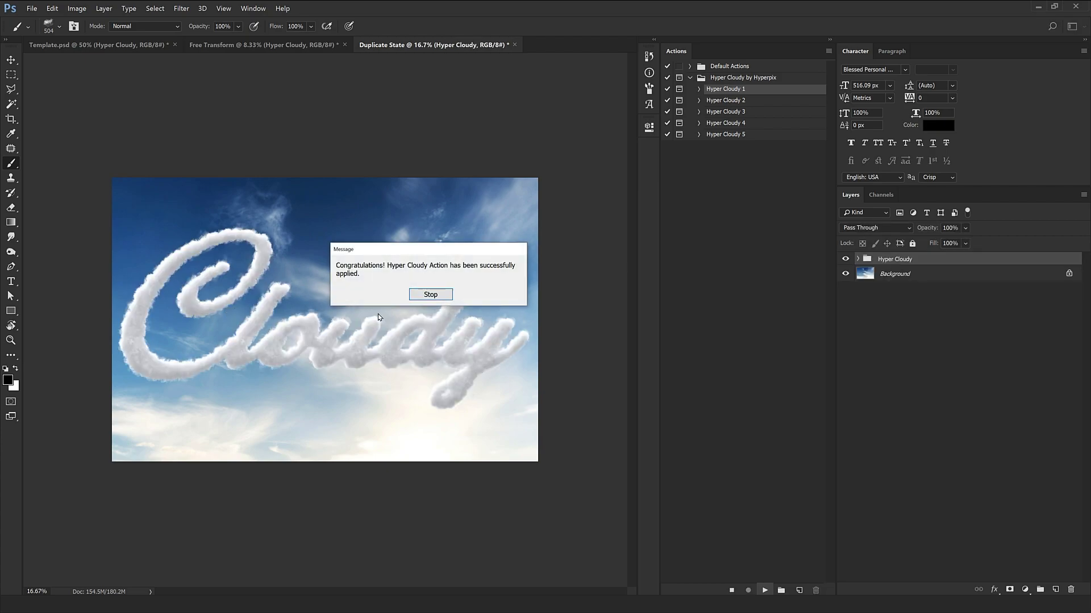
pyautogui.click(430, 295)
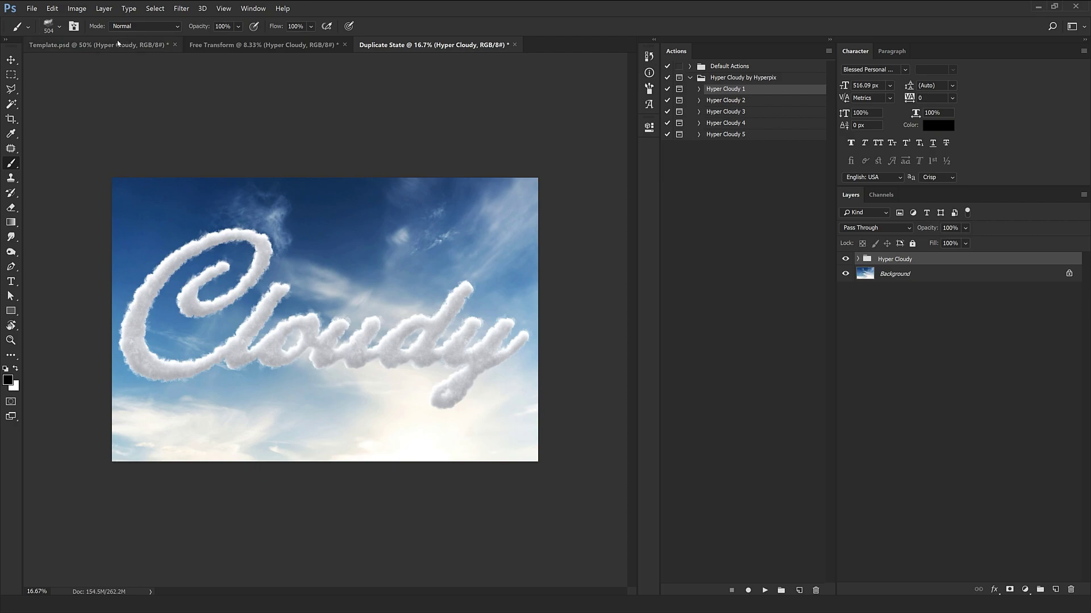
# Compare the thin strokes of the Template.psd lettering with those of the enlarged lettering in the Duplicate State document.
pyautogui.moveTo(366, 44); pyautogui.dragTo(147, 55)
pyautogui.hotkey('ctrl', 'Tab')
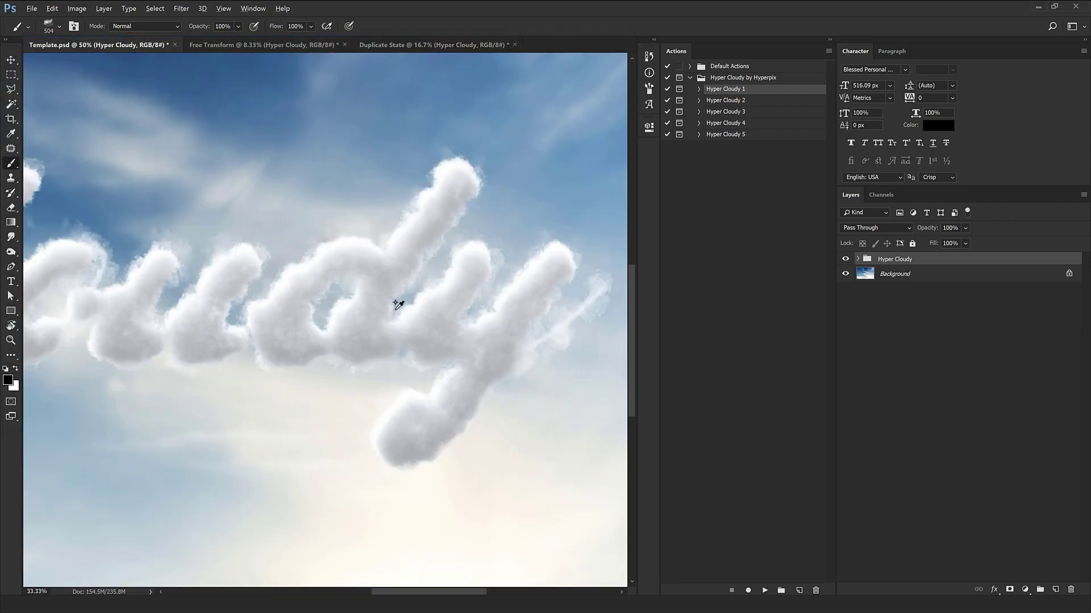
pyautogui.scroll(-2, 395, 305)
pyautogui.moveTo(142, 307); pyautogui.dragTo(431, 304)
pyautogui.scroll(2, 420, 245)
pyautogui.click(451, 46)
pyautogui.scroll(2, 197, 290)
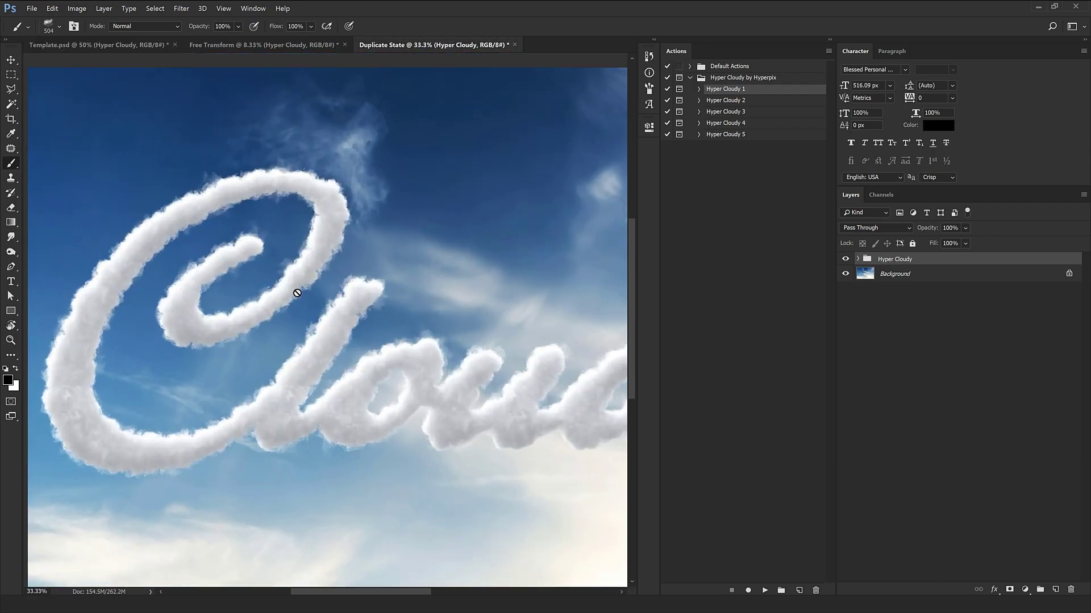
pyautogui.scroll(-2, 288, 295)
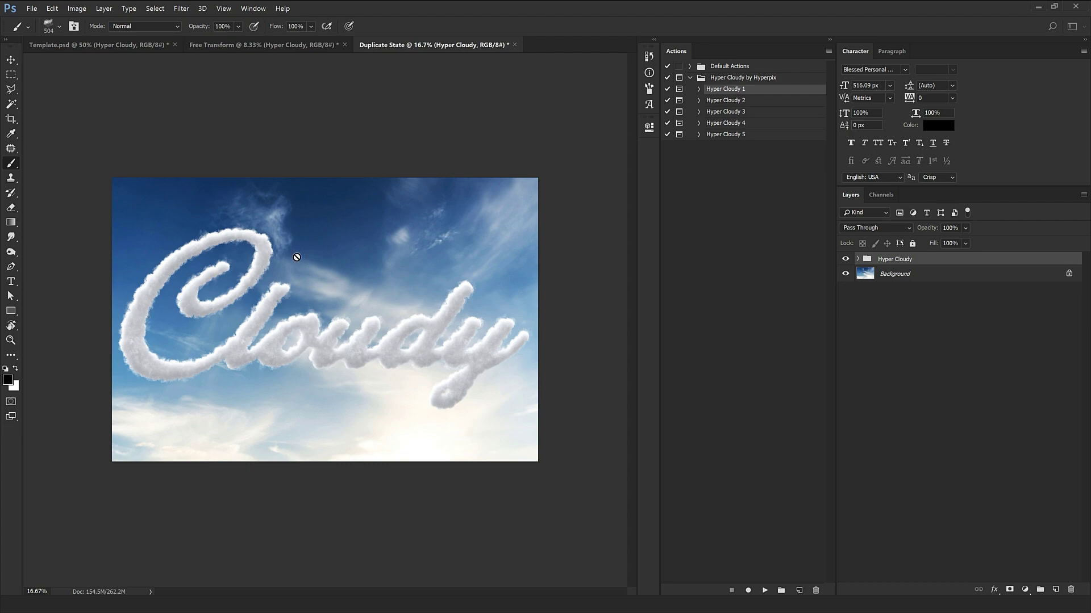
# Select the Hyper Cloudy 2 action and activate the Move tool.
pyautogui.click(734, 101)
pyautogui.click(737, 111)
pyautogui.click(740, 105)
pyautogui.click(11, 60)
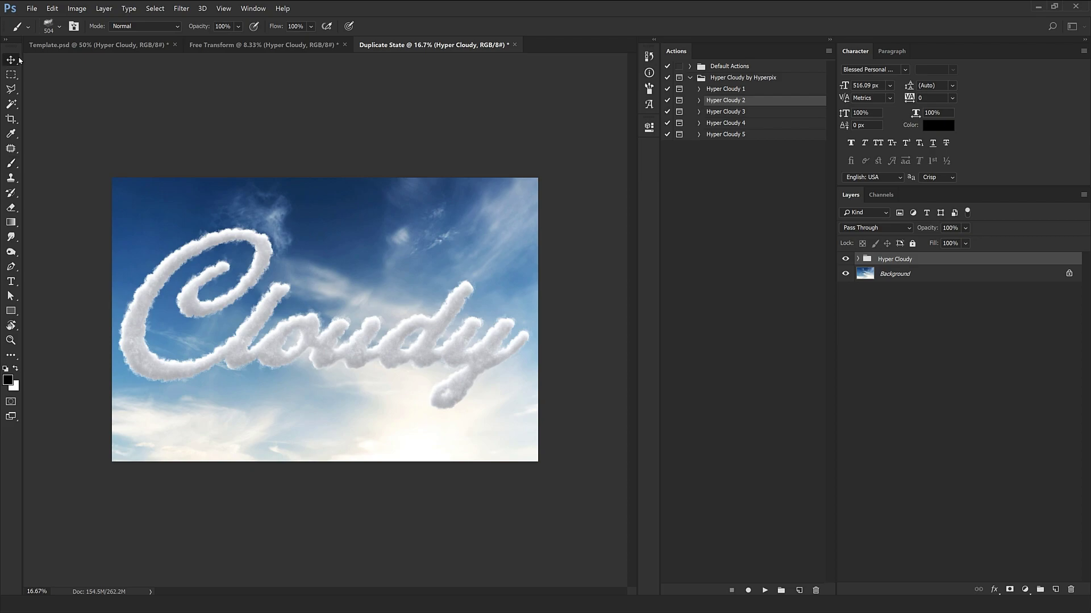
# Switch to the File Explorer window showing the Install folder of Hyper Cloudy.
pyautogui.click(890, 275)
pyautogui.keyDown('ctrl'); pyautogui.click(349, 361); pyautogui.keyUp('ctrl')
pyautogui.keyDown('ctrl'); pyautogui.click(349, 361); pyautogui.keyUp('ctrl')
pyautogui.click(33, 604)
pyautogui.click(33, 587)
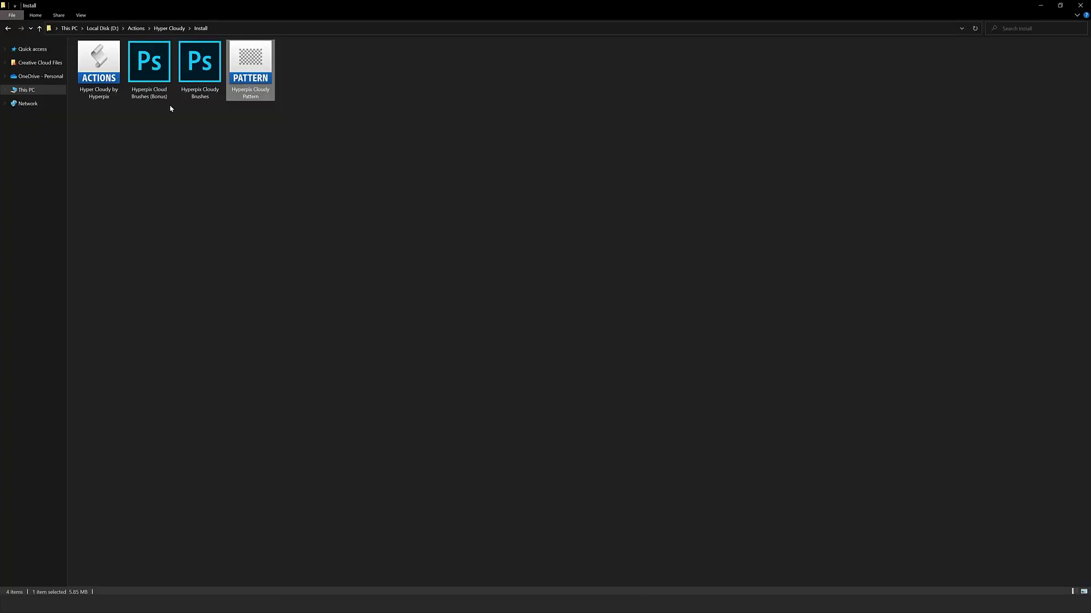
# Place all 22 sky images from the Hyper Cloudy Images folder into the Duplicate State document.
pyautogui.click(173, 29)
pyautogui.doubleClick(112, 56)
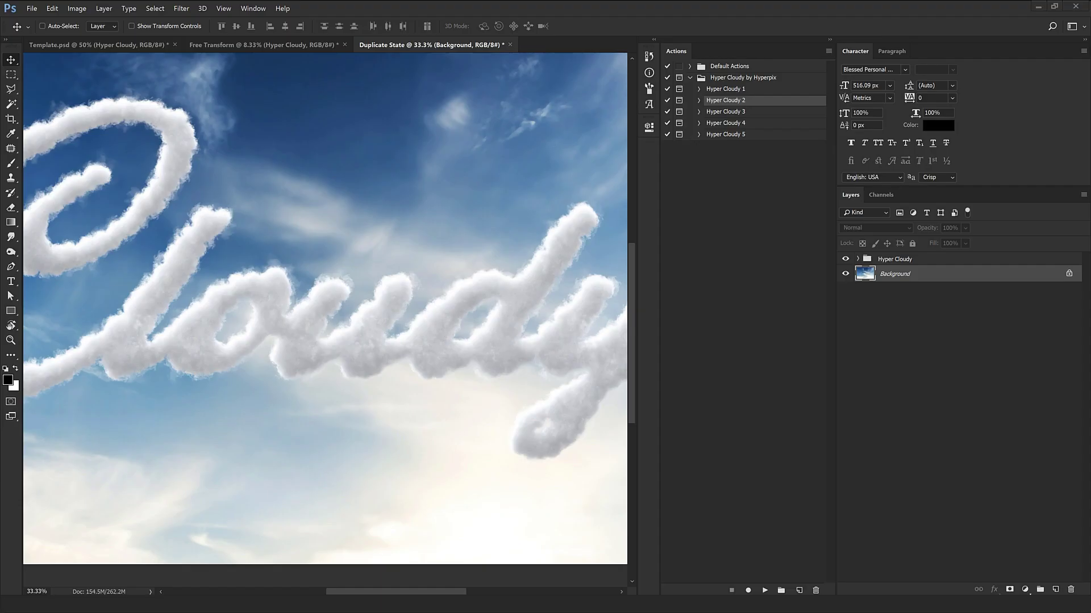
pyautogui.hotkey('ctrl', '-')
pyautogui.hotkey('ctrl', '-')
pyautogui.hotkey('ctrl', '-')
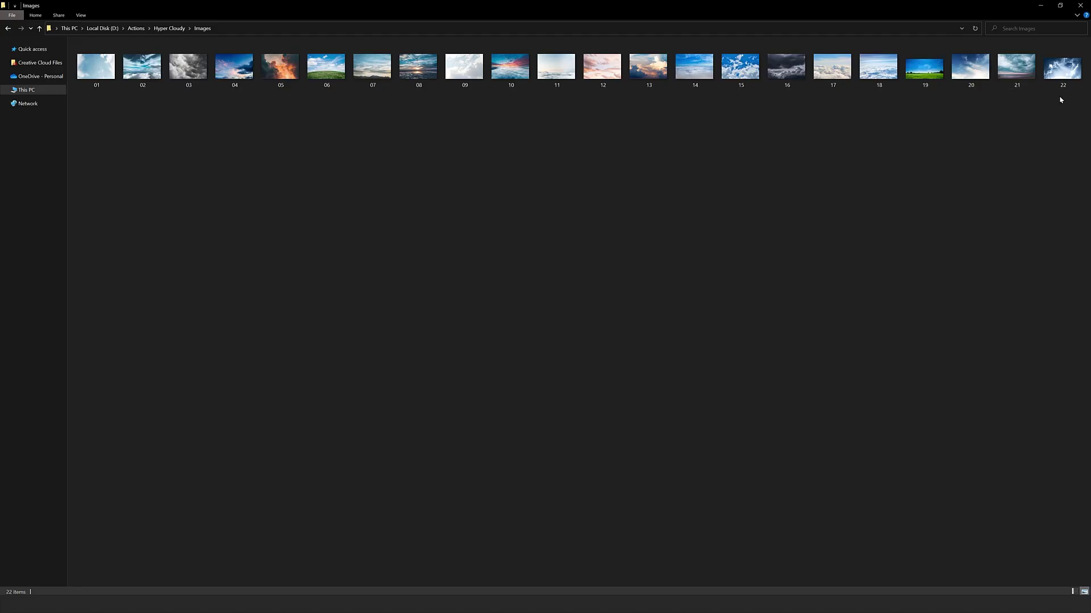
pyautogui.moveTo(1059, 95); pyautogui.dragTo(67, 61)
pyautogui.moveTo(90, 70); pyautogui.dragTo(330, 364)
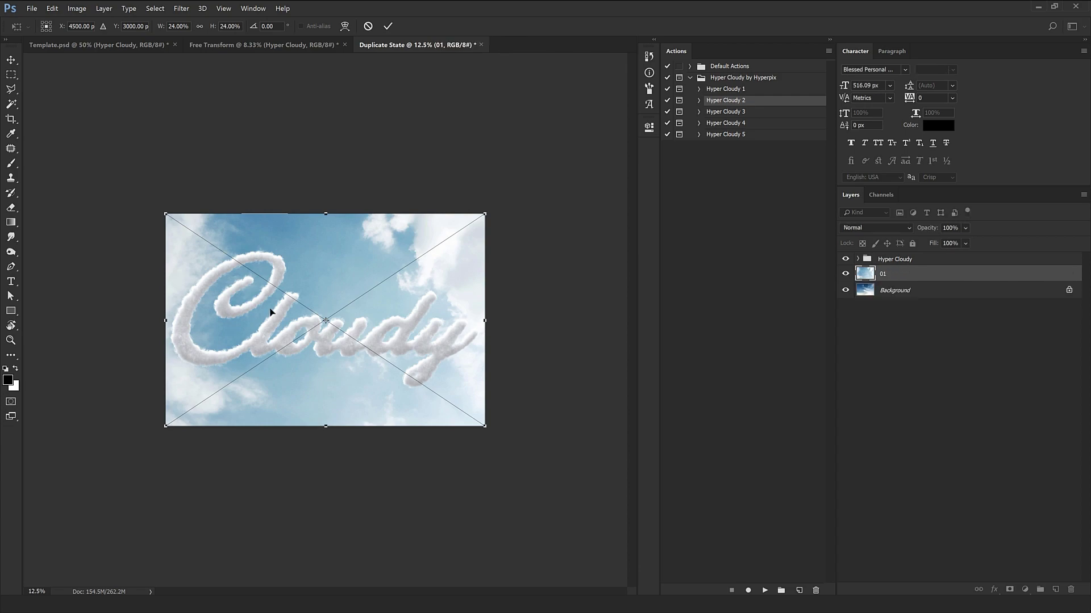
# Commit the placed images 01 to 22 one after another as separate layers beneath the Hyper Cloudy group.
pyautogui.keyDown('ctrl'); pyautogui.click(333, 352); pyautogui.keyUp('ctrl')
pyautogui.press('Return')
pyautogui.press('Return')
pyautogui.press('Return')
pyautogui.press('Return')
pyautogui.press('Return')
pyautogui.press('Return')
pyautogui.press('Return')
pyautogui.press('Return')
pyautogui.press('Return')
pyautogui.press('Return')
pyautogui.press('Return')
pyautogui.press('Return')
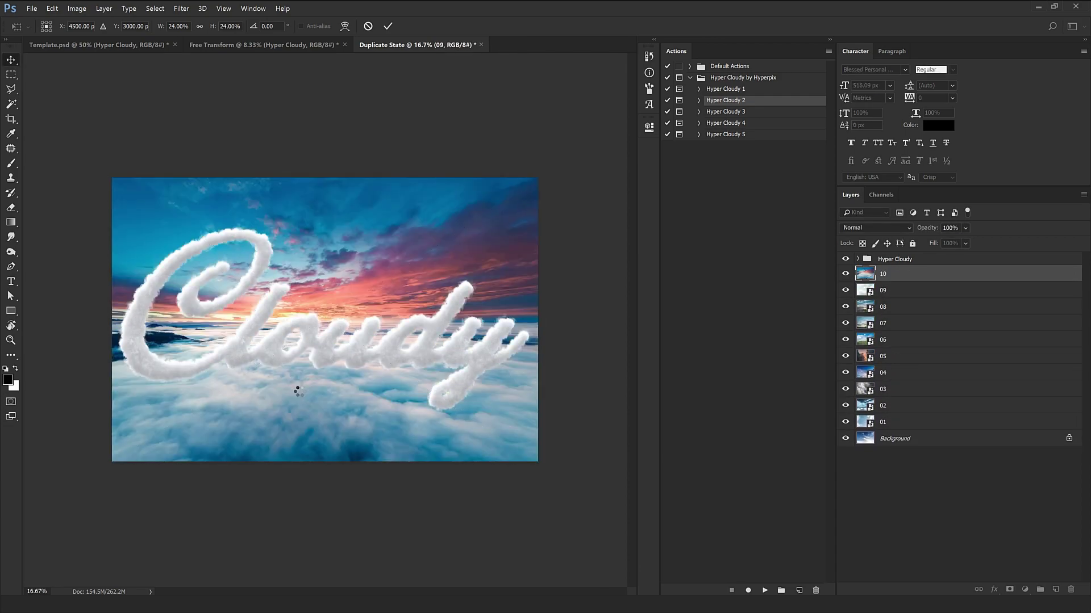
pyautogui.press('Return')
pyautogui.press('Return')
pyautogui.press('Return')
pyautogui.press('Return')
pyautogui.press('Return')
pyautogui.press('Return')
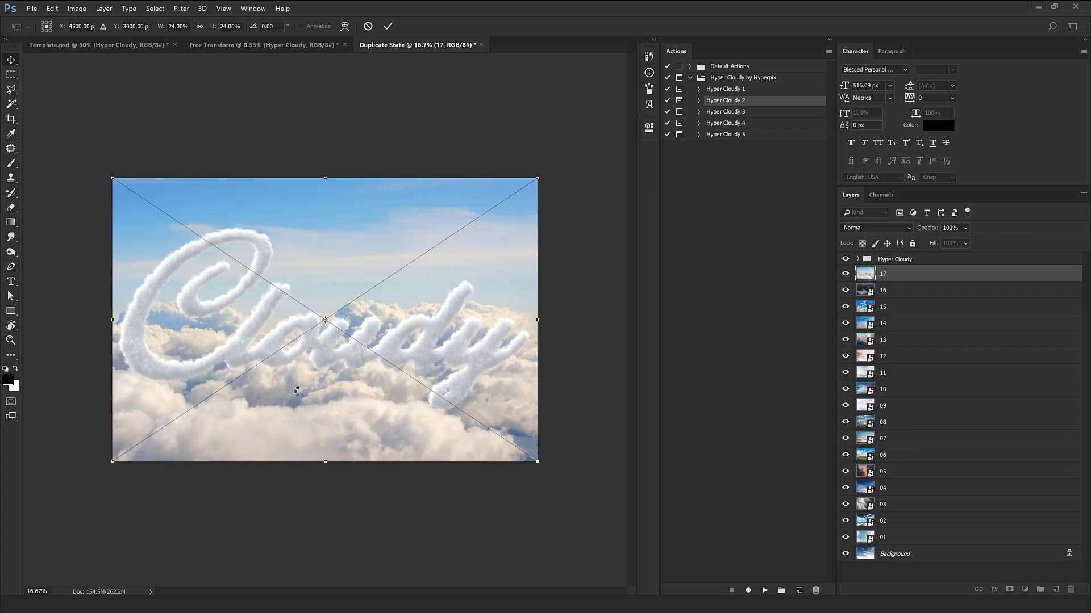
pyautogui.press('Return')
pyautogui.press('Return')
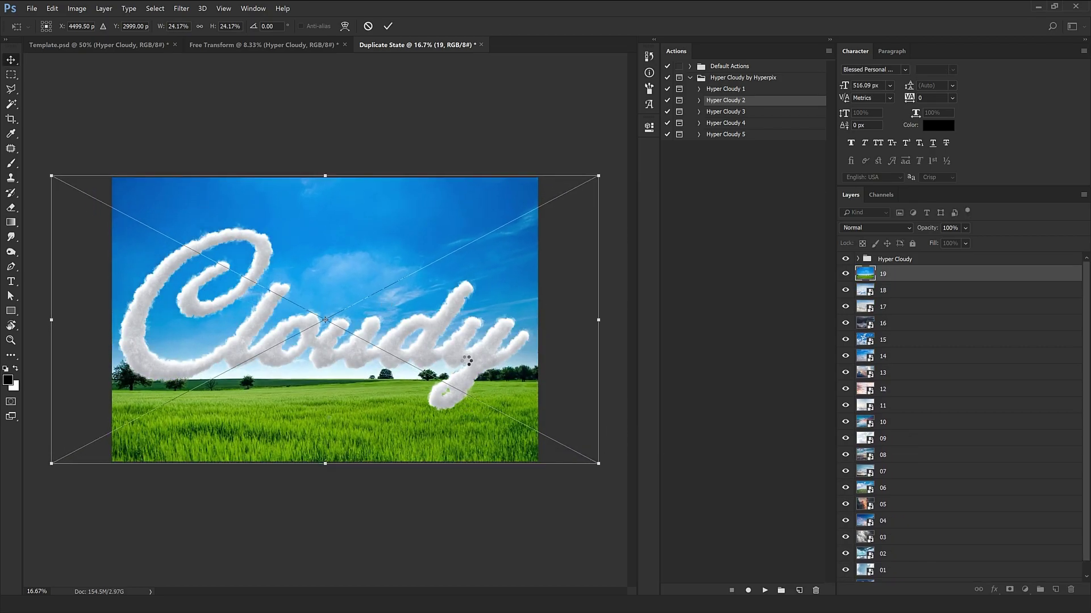
pyautogui.press('Return')
pyautogui.press('Return')
pyautogui.press('Return')
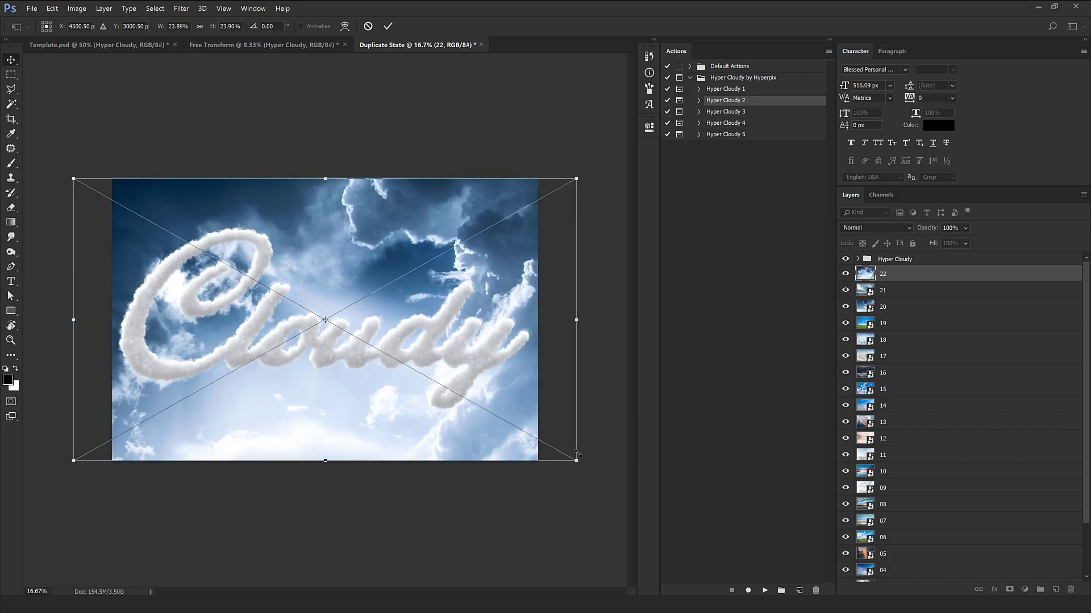
# Hide image layers 22 through 17 so that dark sky image 16 serves as the lettering's backdrop.
pyautogui.scroll(1, 343, 362)
pyautogui.moveTo(372, 370); pyautogui.dragTo(406, 367)
pyautogui.scroll(1, 411, 324)
pyautogui.moveTo(297, 329); pyautogui.dragTo(395, 337)
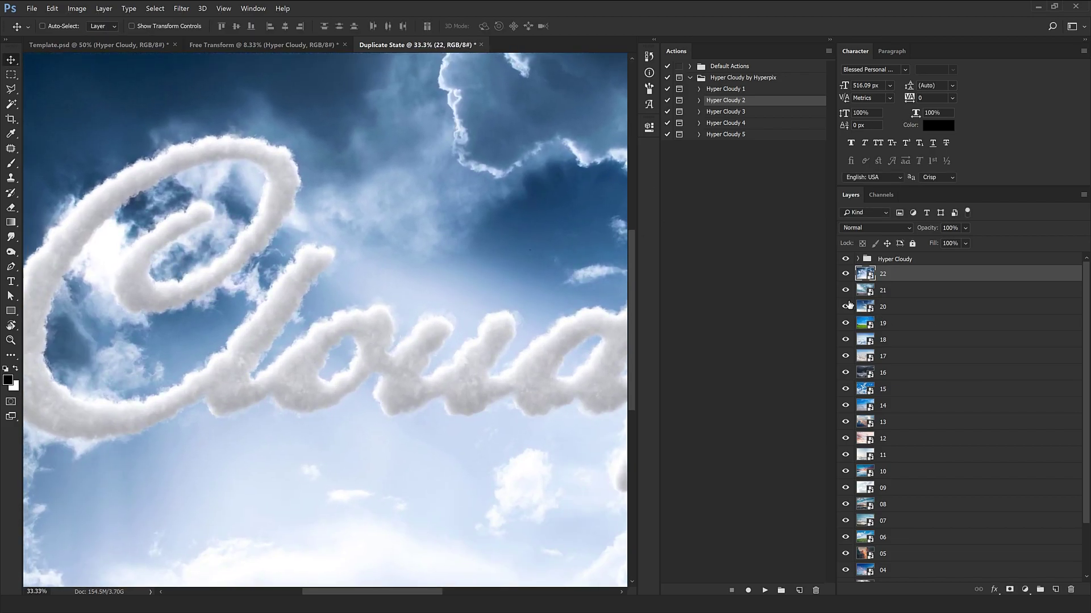
pyautogui.moveTo(845, 275); pyautogui.dragTo(841, 358)
pyautogui.moveTo(479, 370); pyautogui.dragTo(433, 378)
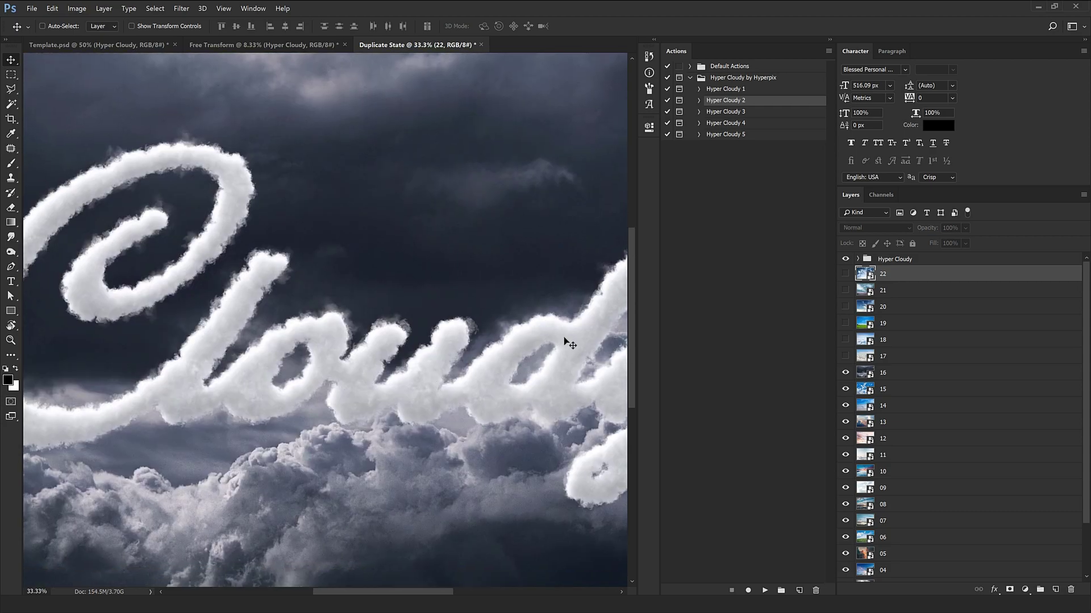
# Select all the sky image layers from 22 down to 01 and combine them in one group.
pyautogui.scroll(-5, 889, 330)
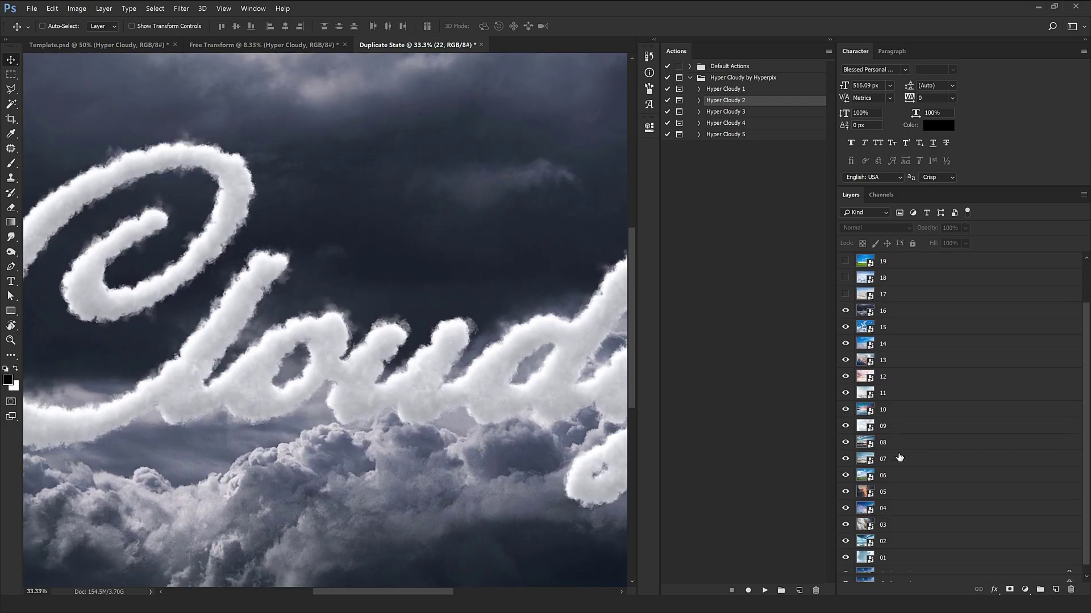
pyautogui.keyDown('shift'); pyautogui.click(890, 559); pyautogui.keyUp('shift')
pyautogui.hotkey('ctrl', 'g')
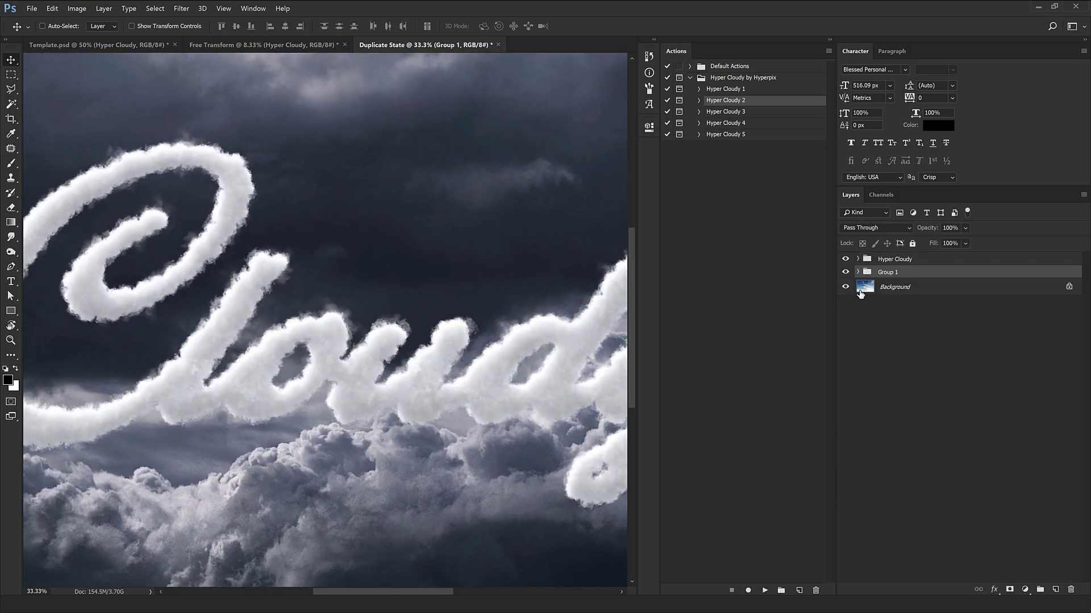
# In the Hyper Cloudy group, set the EXPOSURE adjustment to Exposure -0.06, Offset +0.0661 and Gamma Correction 0.55.
pyautogui.click(859, 260)
pyautogui.click(894, 260)
pyautogui.moveTo(585, 340); pyautogui.dragTo(612, 310)
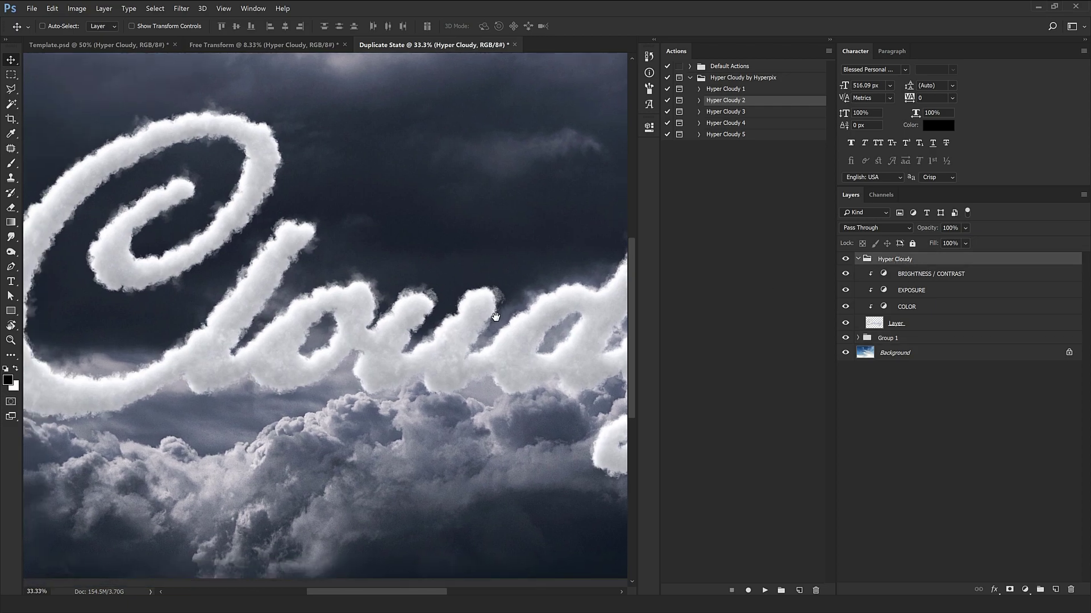
pyautogui.moveTo(443, 315); pyautogui.dragTo(466, 326)
pyautogui.scroll(-1, 466, 326)
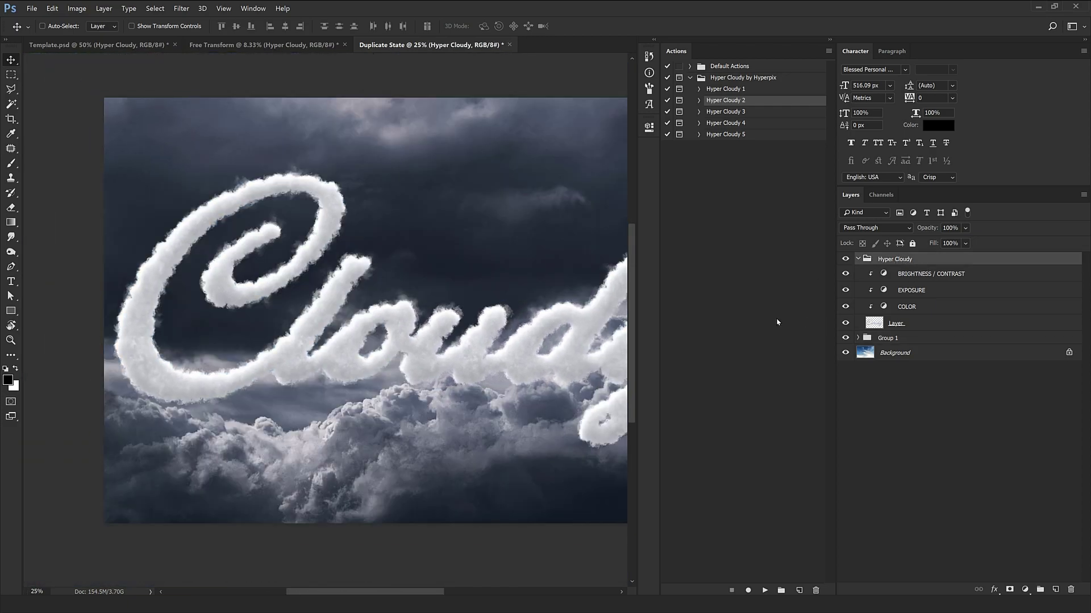
pyautogui.moveTo(534, 324); pyautogui.dragTo(467, 323)
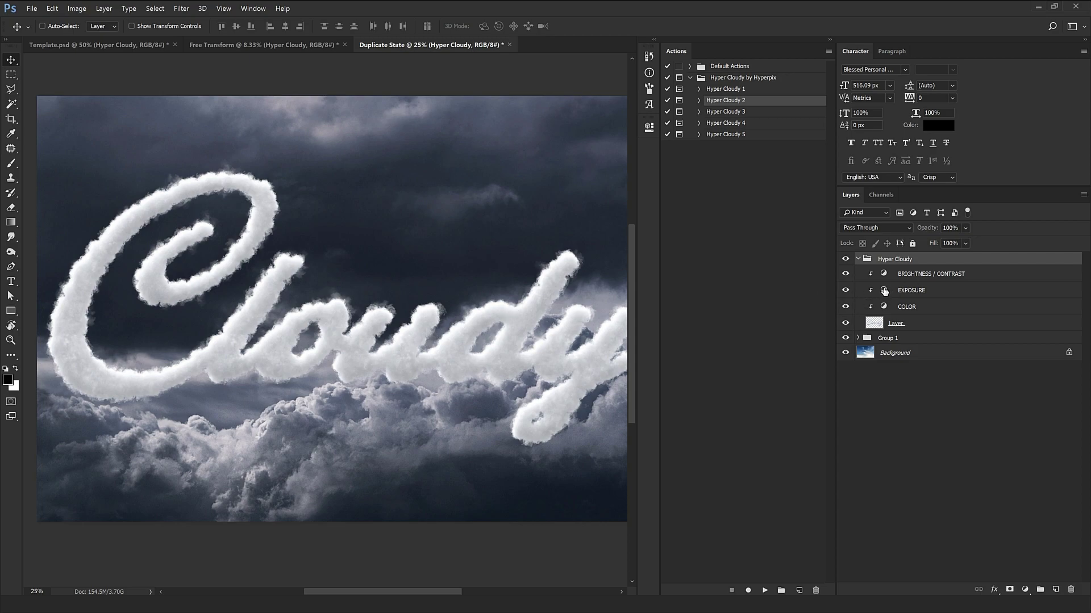
pyautogui.click(885, 291)
pyautogui.doubleClick(884, 291)
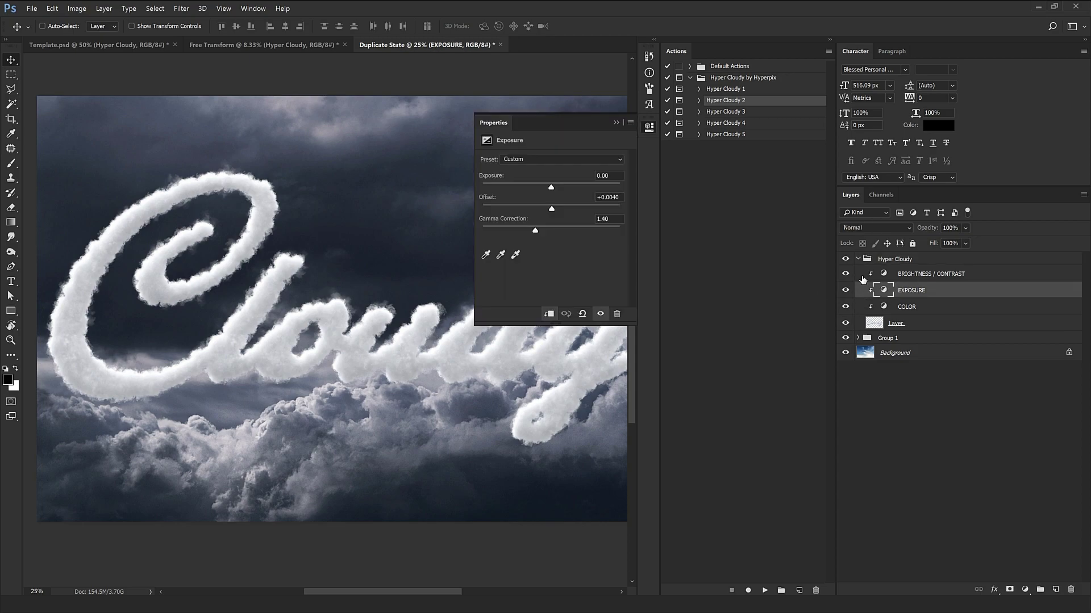
pyautogui.moveTo(535, 232); pyautogui.dragTo(552, 197)
# Compare the cloud lettering before and after the exposure adjustment by undoing and restoring the change.
pyautogui.moveTo(325, 305); pyautogui.dragTo(267, 275)
pyautogui.hotkey('ctrl', 'z')
pyautogui.hotkey('ctrl', 'z')
pyautogui.hotkey('ctrl', 'z')
pyautogui.hotkey('ctrl', 'z')
pyautogui.hotkey('ctrl', 'z')
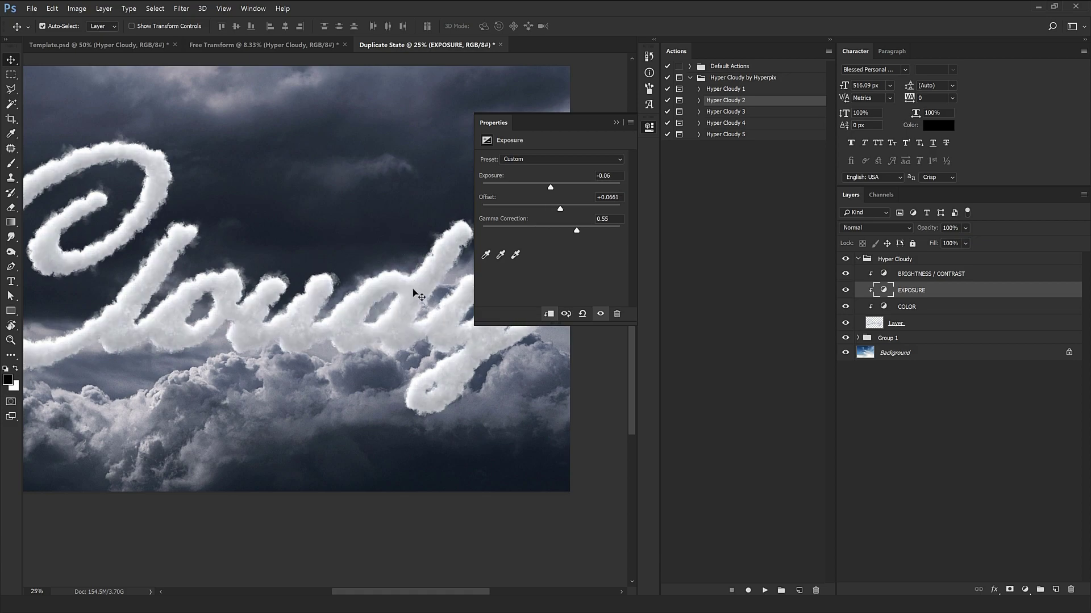
pyautogui.click(342, 304)
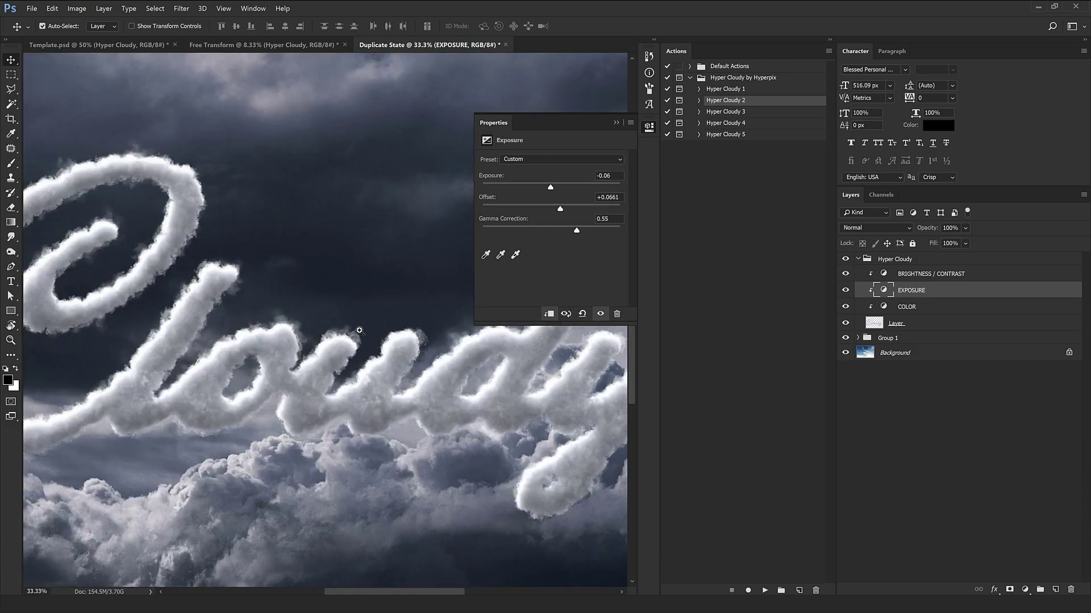
pyautogui.scroll(-3, 396, 374)
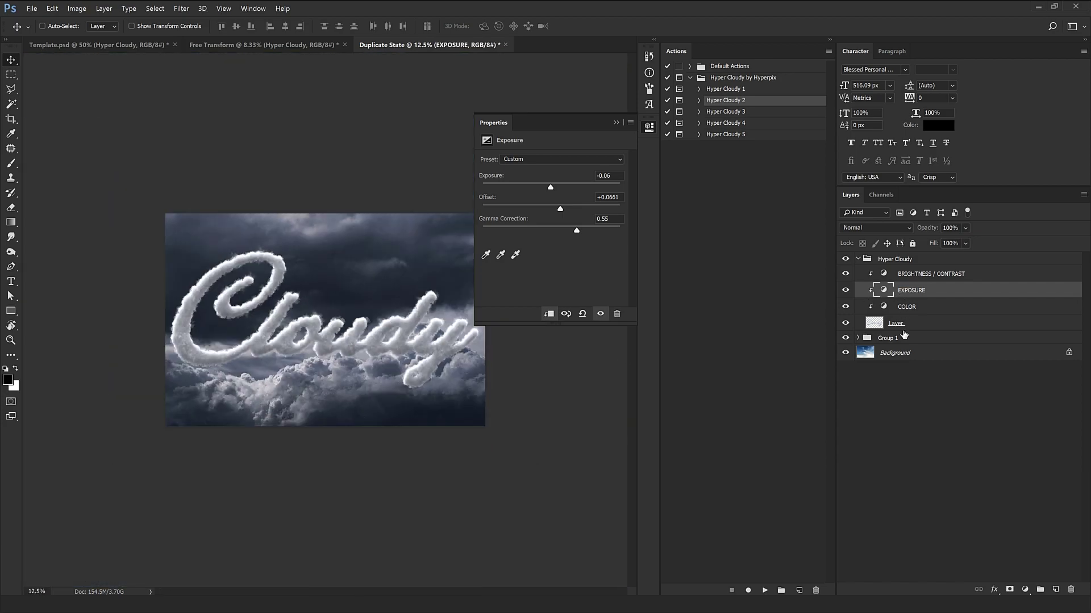
# Free Transform the cloud lettering layer, shrinking it proportionally around its centre to about 34%.
pyautogui.click(906, 324)
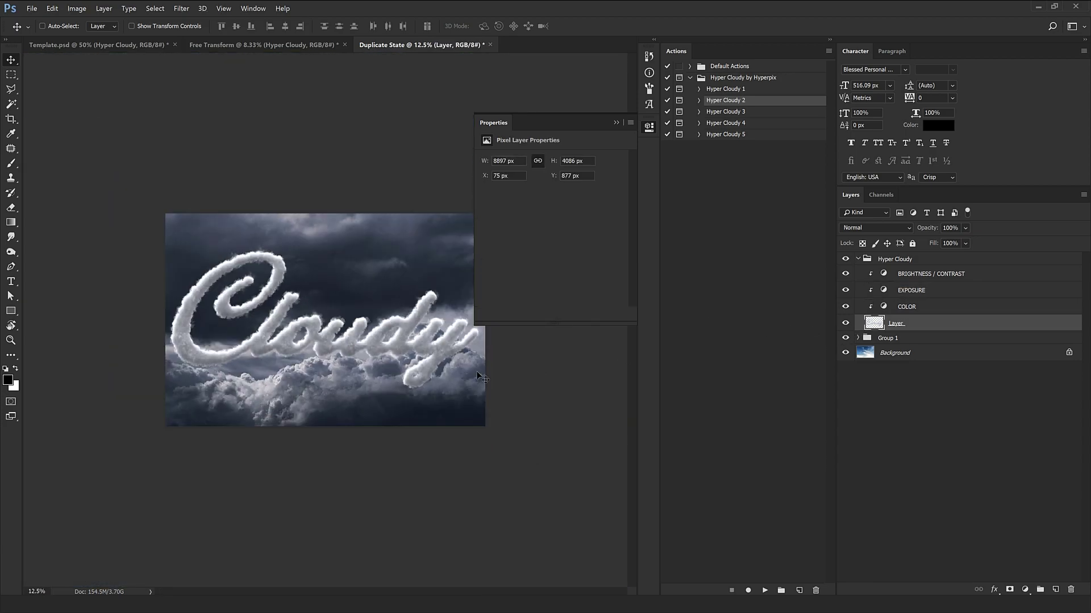
pyautogui.hotkey('ctrl', 't')
pyautogui.moveTo(483, 390); pyautogui.dragTo(429, 365)
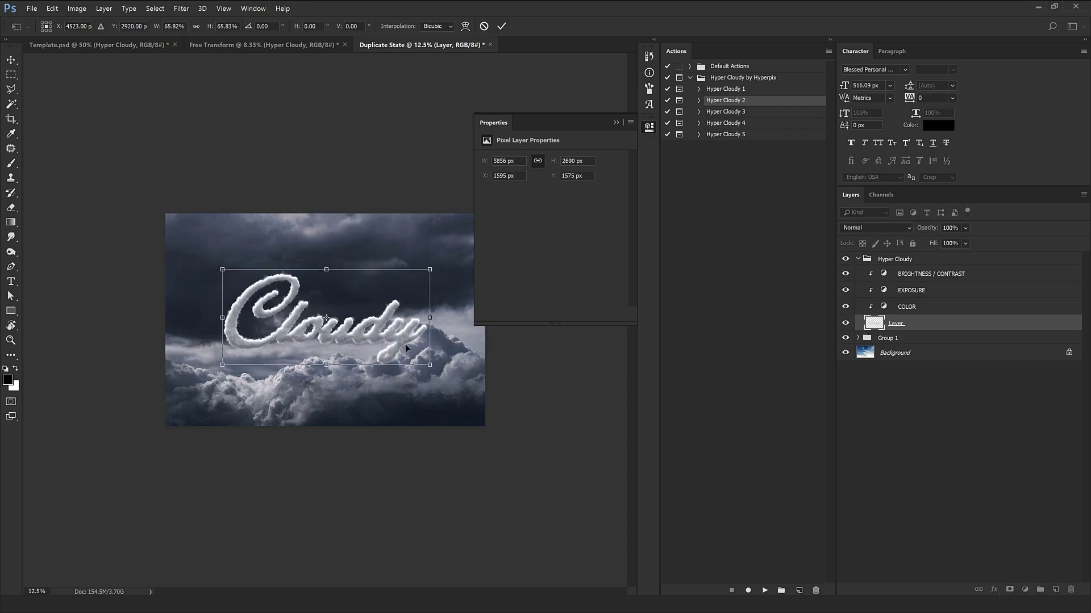
pyautogui.scroll(4, 415, 358)
pyautogui.moveTo(571, 446); pyautogui.dragTo(258, 466)
pyautogui.scroll(2, 301, 362)
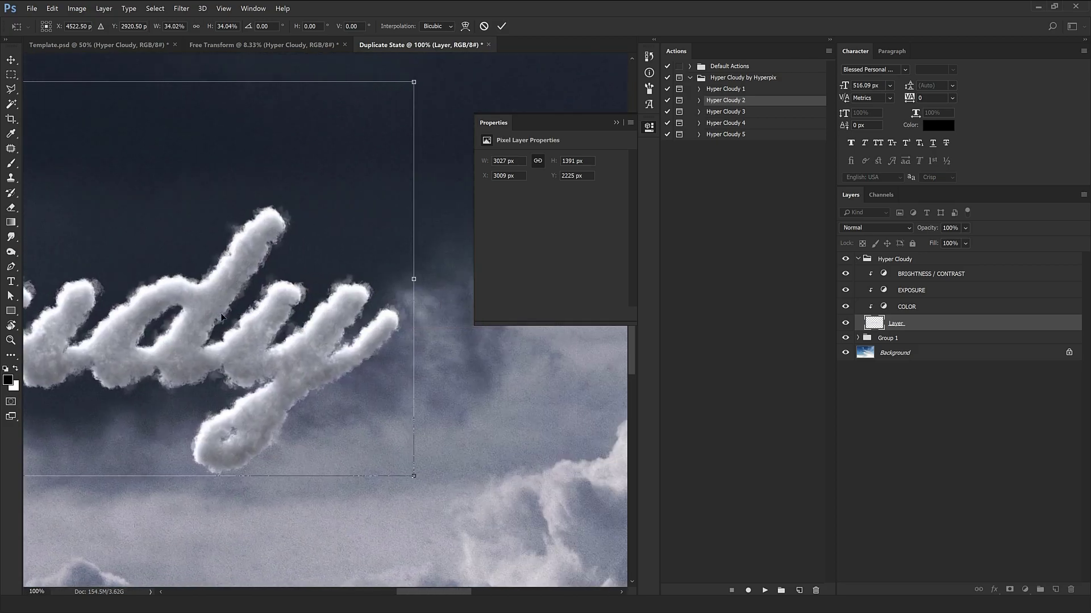
# Check the shrunken strokes, enlarge the lettering to span most of the canvas width and apply the transform.
pyautogui.moveTo(159, 333); pyautogui.dragTo(417, 319)
pyautogui.scroll(-1, 210, 310)
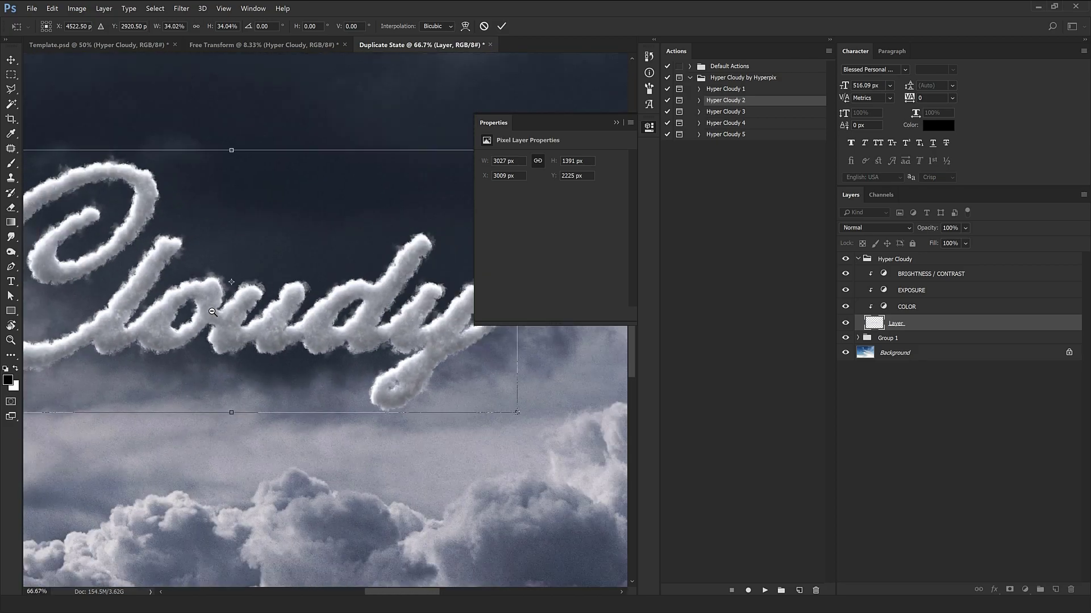
pyautogui.moveTo(40, 331); pyautogui.dragTo(284, 298)
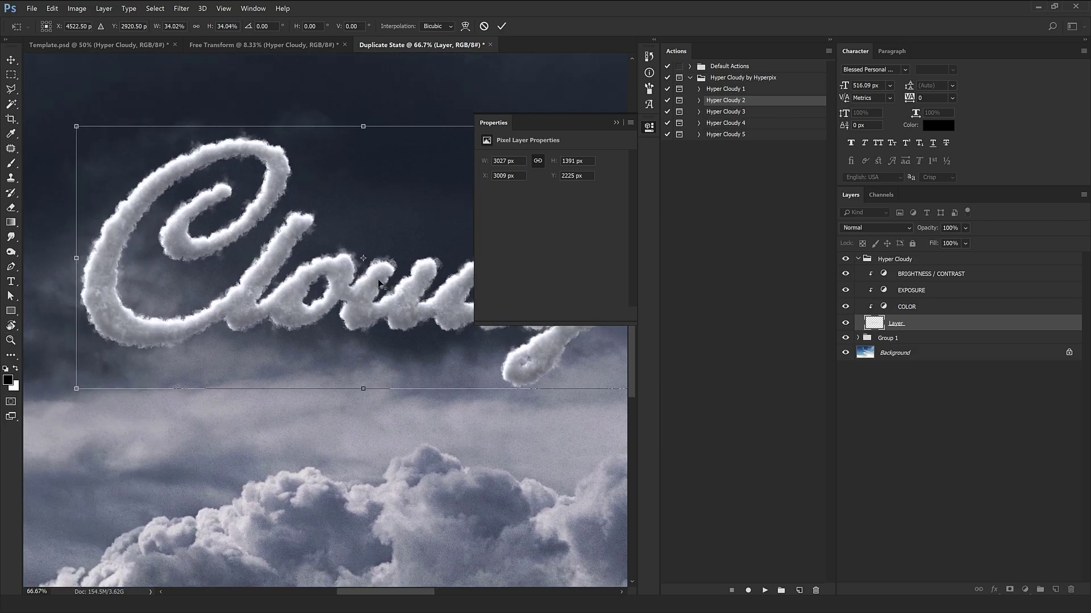
pyautogui.scroll(-4, 255, 325)
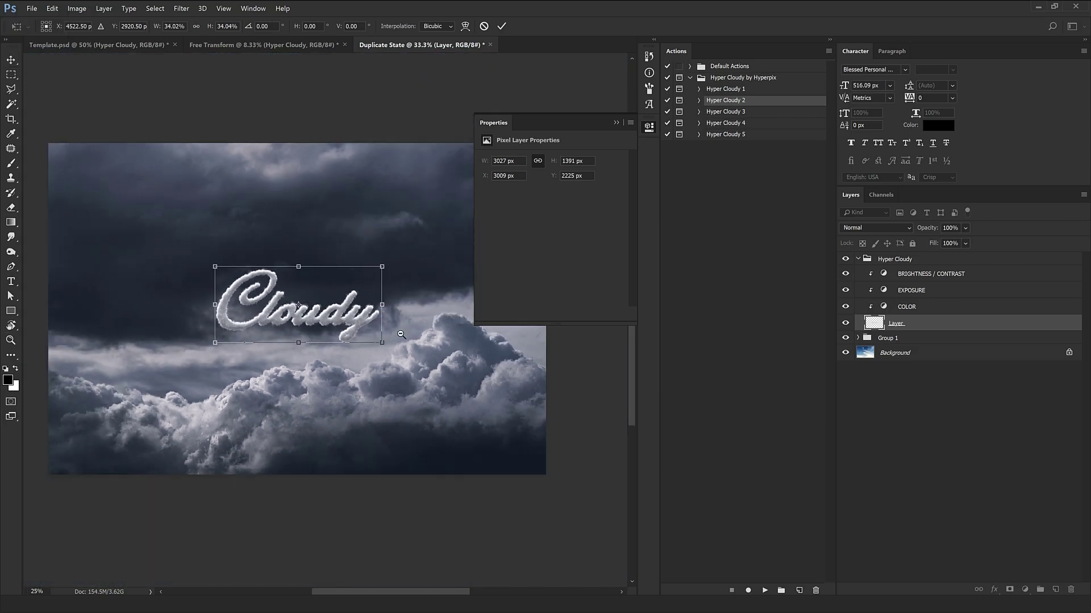
pyautogui.moveTo(398, 351); pyautogui.dragTo(488, 391)
pyautogui.press('Return')
# Collapse the Properties panel to clear the view of the lettering.
pyautogui.scroll(3, 352, 310)
pyautogui.moveTo(352, 309); pyautogui.dragTo(502, 314)
pyautogui.click(494, 124)
# Examine the resized lettering's cloud edges and shading, closing in on the letter C at 100% zoom.
pyautogui.moveTo(312, 228); pyautogui.dragTo(178, 270)
pyautogui.moveTo(510, 350); pyautogui.dragTo(316, 315)
pyautogui.scroll(-2, 316, 314)
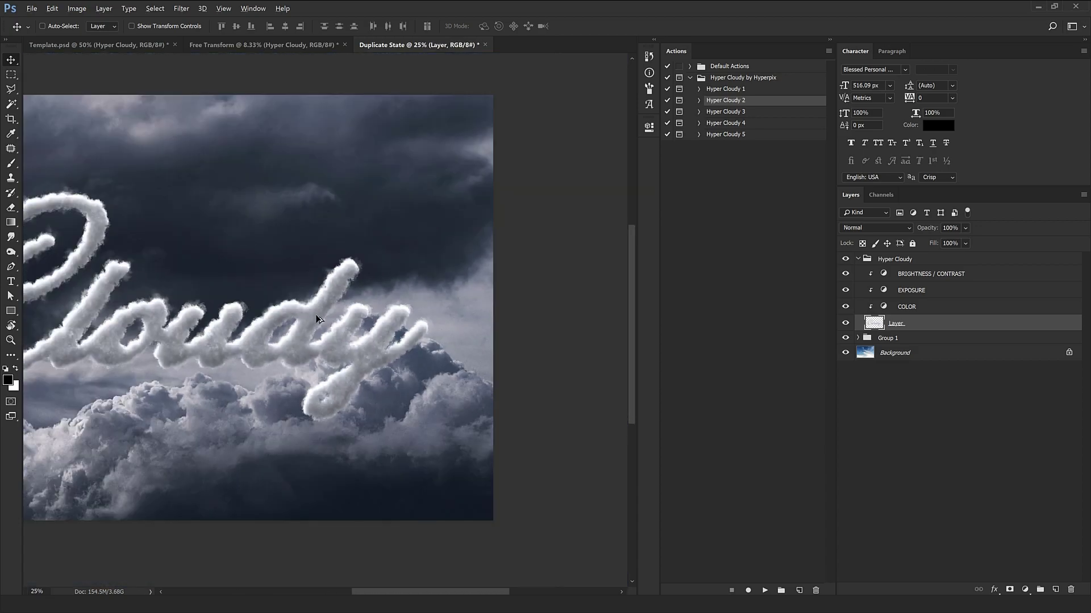
pyautogui.moveTo(250, 360); pyautogui.dragTo(407, 417)
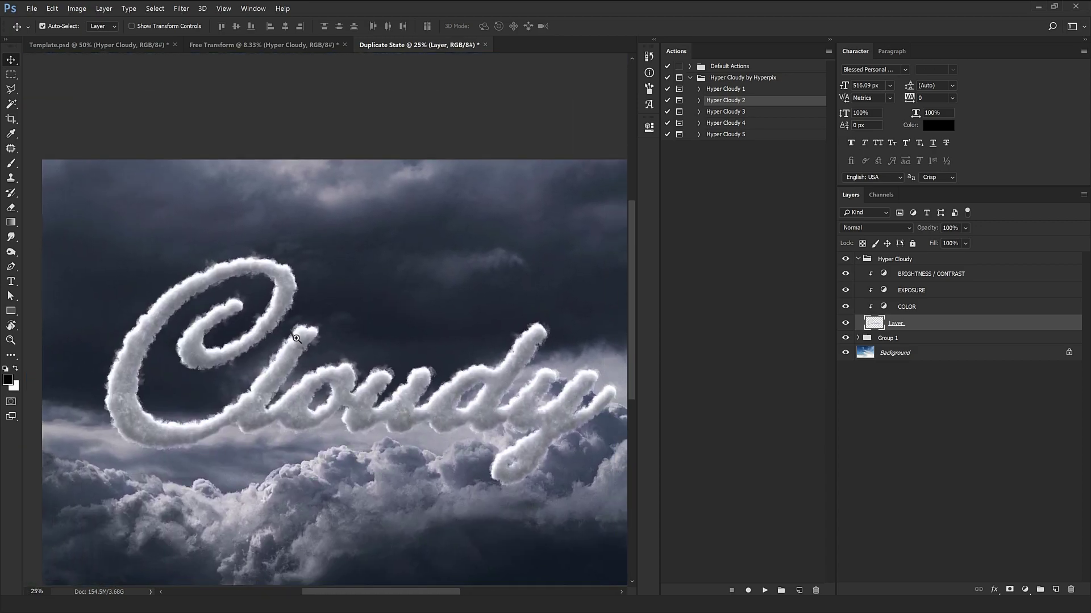
pyautogui.click(296, 339)
pyautogui.moveTo(297, 339); pyautogui.dragTo(316, 250)
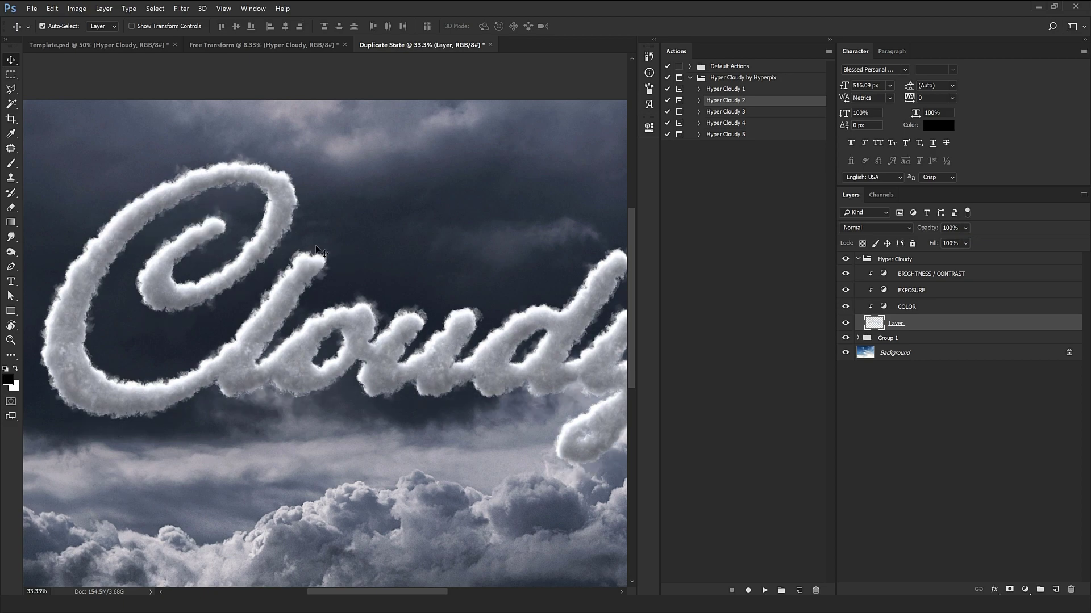
pyautogui.keyDown('ctrl'); pyautogui.click(316, 249); pyautogui.keyUp('ctrl')
pyautogui.keyDown('ctrl'); pyautogui.click(316, 249); pyautogui.keyUp('ctrl')
pyautogui.moveTo(238, 280); pyautogui.dragTo(409, 310)
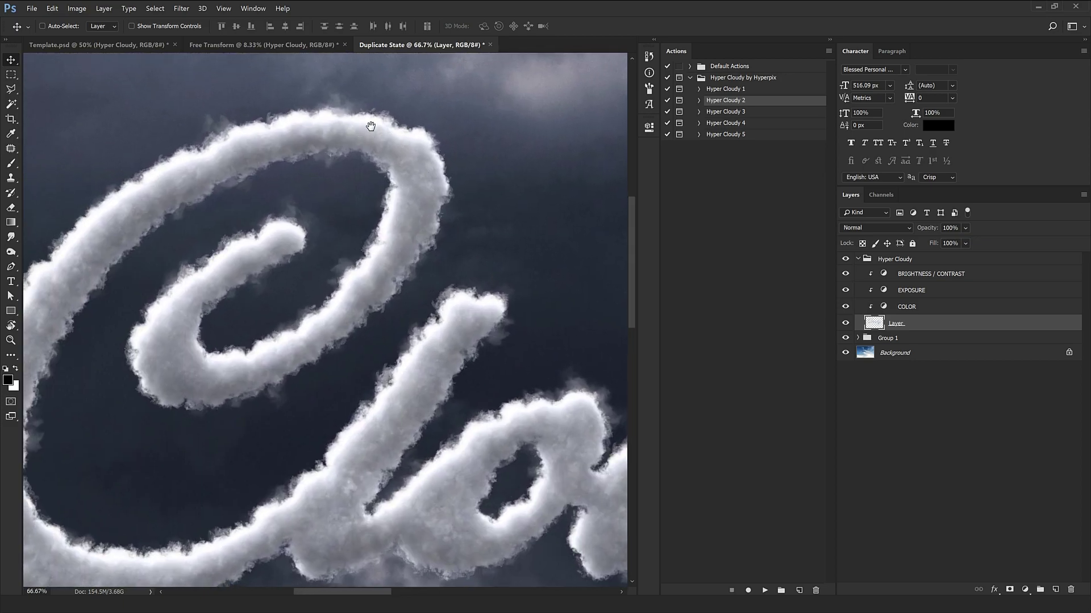
pyautogui.moveTo(360, 131); pyautogui.dragTo(463, 113)
pyautogui.moveTo(80, 425); pyautogui.dragTo(118, 452)
pyautogui.scroll(1, 118, 356)
pyautogui.moveTo(280, 138); pyautogui.dragTo(137, 331)
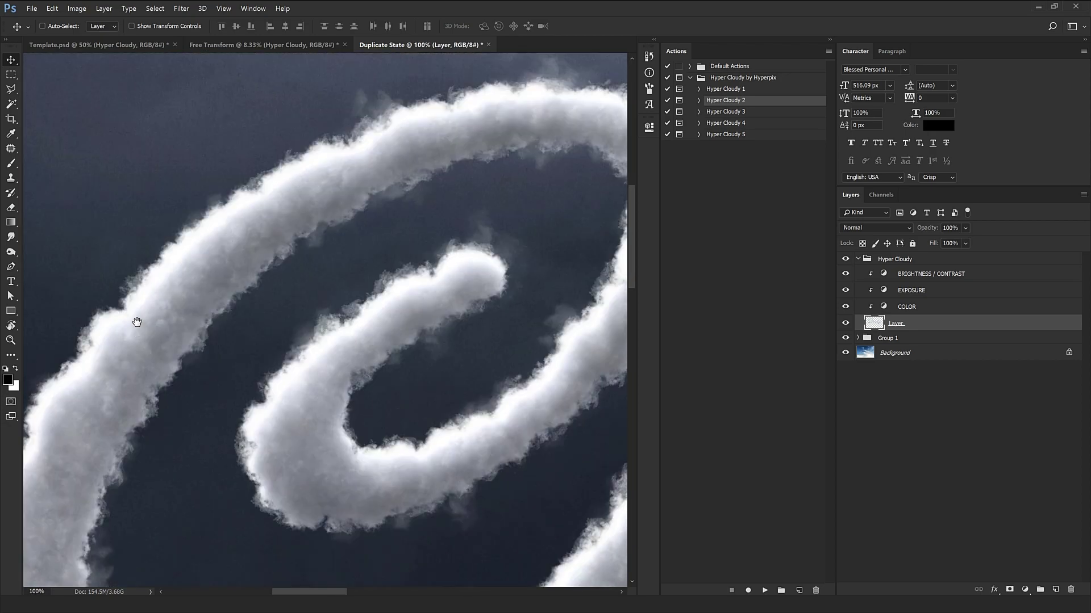
pyautogui.moveTo(380, 236); pyautogui.dragTo(307, 273)
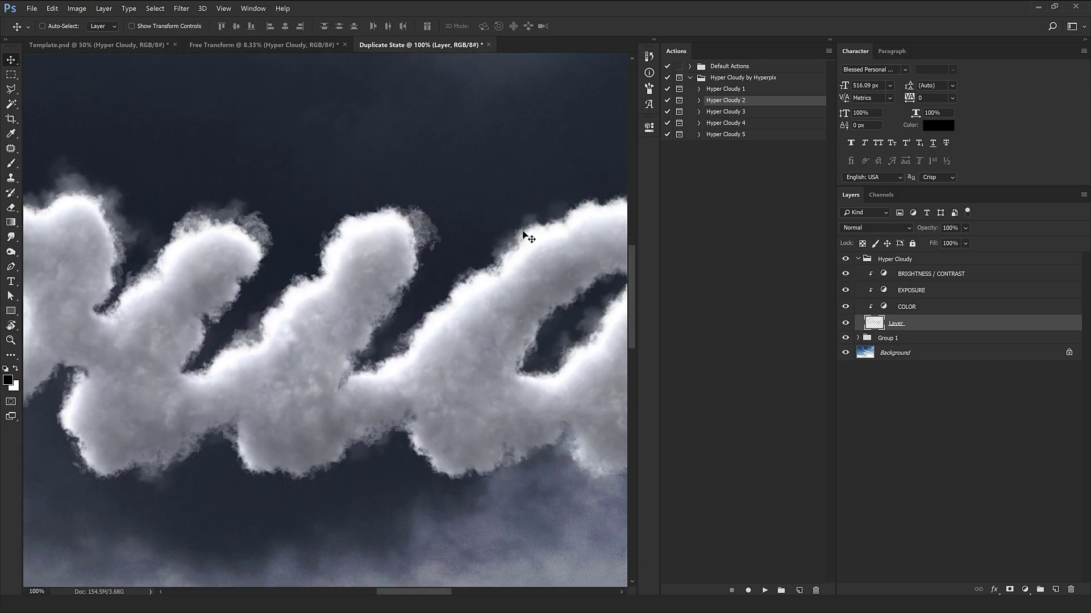
# Inspect the cloud texture along the remaining letters and back to the curl of the C.
pyautogui.moveTo(511, 260); pyautogui.dragTo(276, 269)
pyautogui.moveTo(358, 291); pyautogui.dragTo(214, 233)
pyautogui.moveTo(489, 215); pyautogui.dragTo(472, 251)
pyautogui.moveTo(136, 267); pyautogui.dragTo(452, 363)
pyautogui.moveTo(222, 352); pyautogui.dragTo(421, 360)
pyautogui.moveTo(188, 336); pyautogui.dragTo(488, 341)
pyautogui.moveTo(145, 336); pyautogui.dragTo(406, 343)
pyautogui.moveTo(173, 372); pyautogui.dragTo(316, 440)
pyautogui.scroll(-1, 387, 234)
pyautogui.scroll(1, 444, 251)
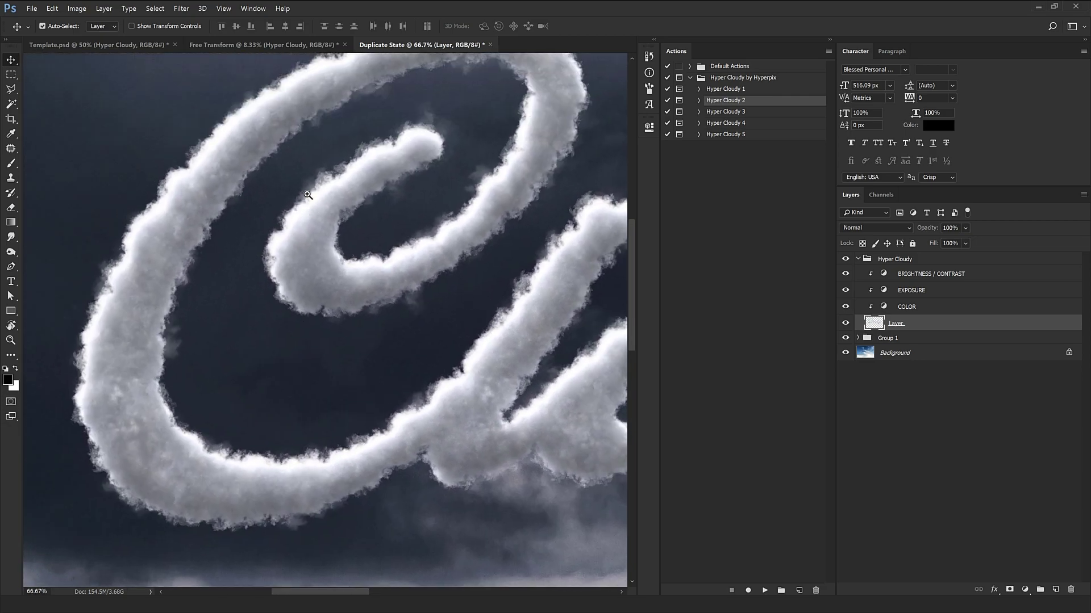
pyautogui.moveTo(444, 251); pyautogui.dragTo(310, 299)
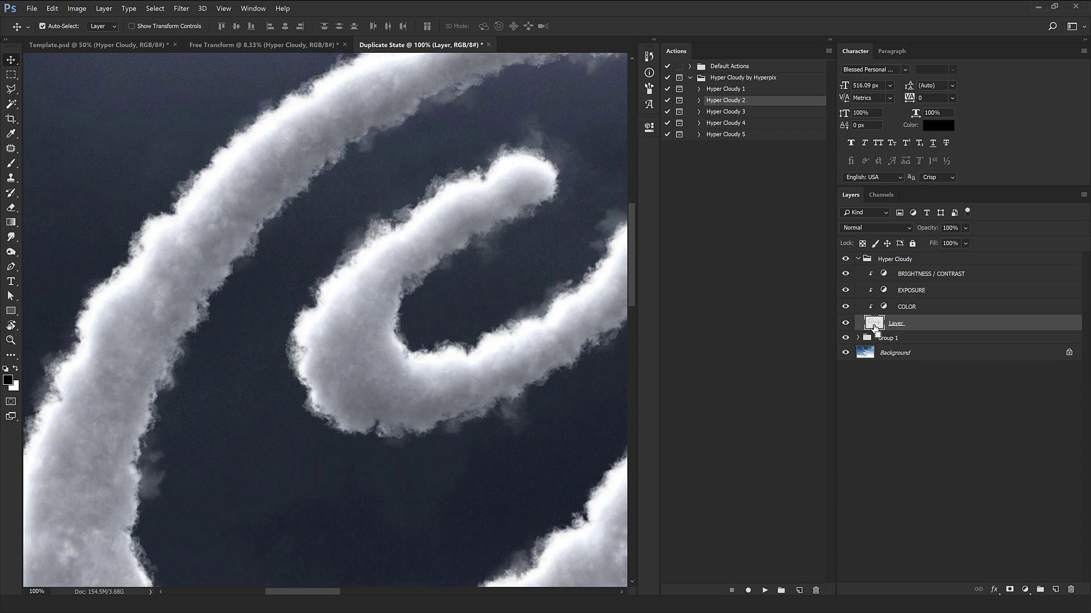
# Try a layer mask made from the cloud lettering layer's own outline, and undo the masking.
pyautogui.keyDown('ctrl'); pyautogui.click(874, 326); pyautogui.keyUp('ctrl')
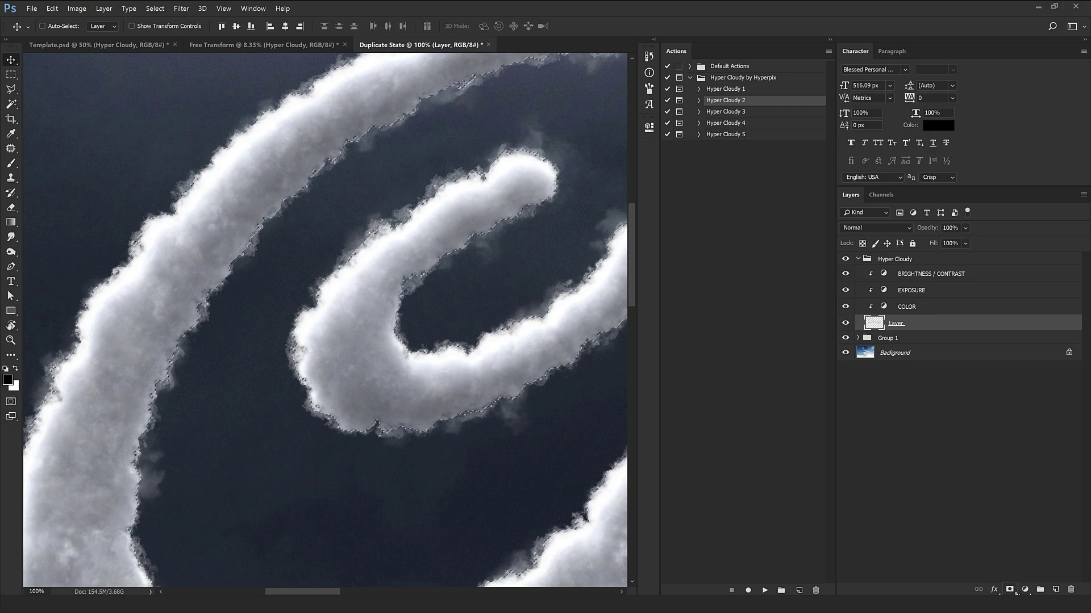
pyautogui.click(1010, 590)
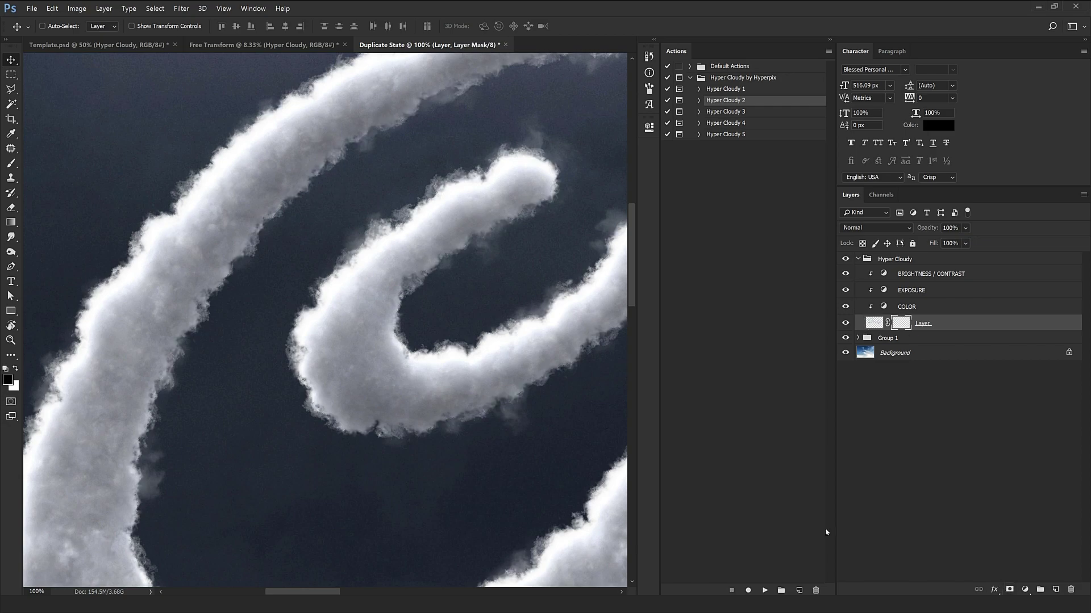
pyautogui.moveTo(477, 258); pyautogui.dragTo(217, 252)
pyautogui.hotkey('ctrl', 'z')
pyautogui.hotkey('ctrl', 'z')
pyautogui.hotkey('ctrl', 'z')
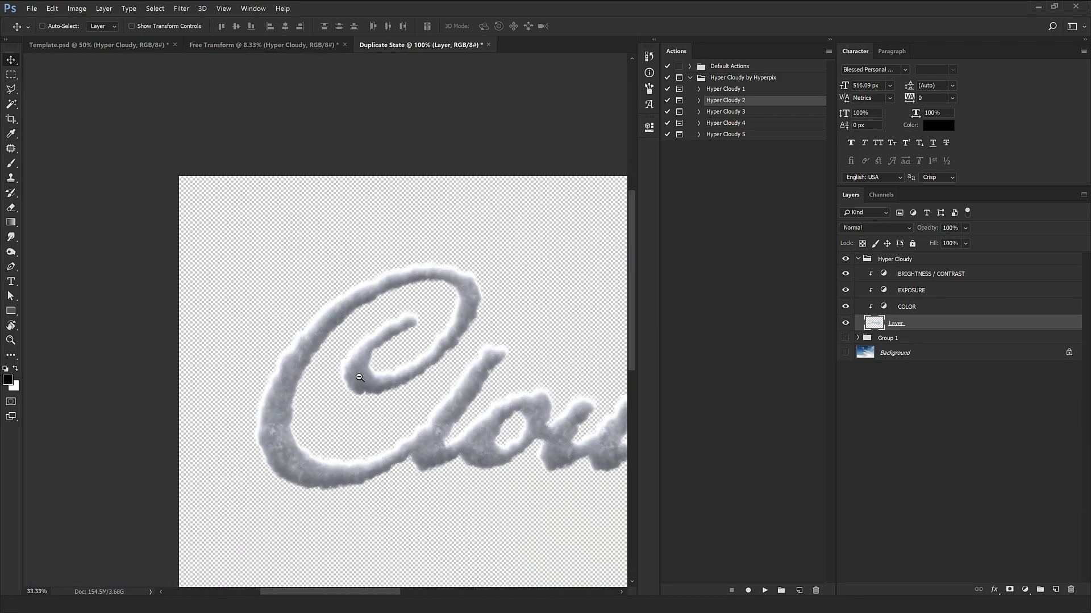
# Try merging the Hyper Cloudy group into a single layer, and undo the merge.
pyautogui.click(926, 353)
pyautogui.click(909, 325)
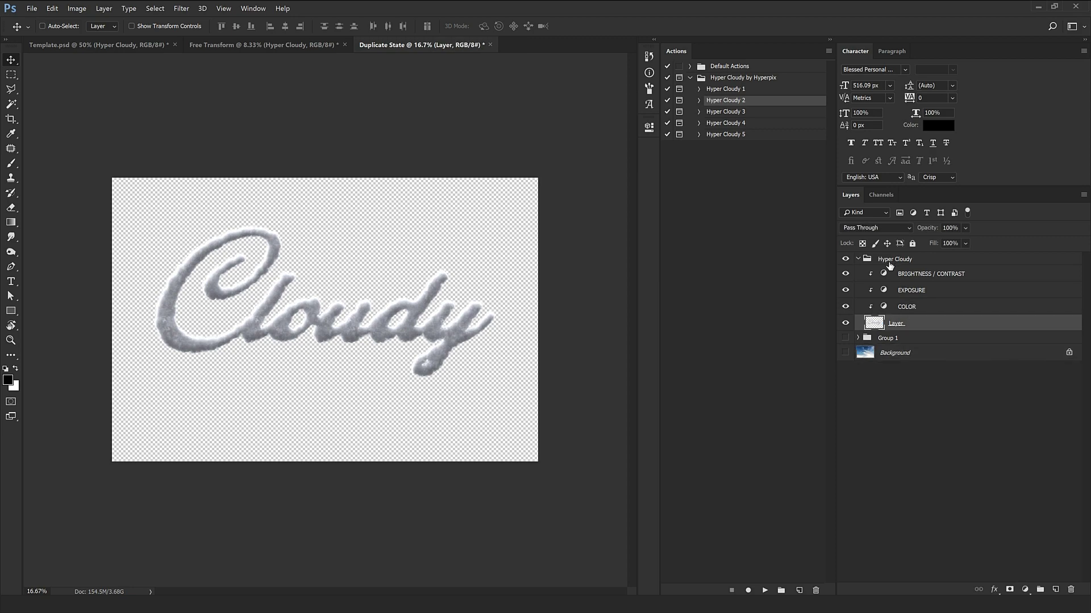
pyautogui.click(891, 261)
pyautogui.click(858, 259)
pyautogui.click(858, 259)
pyautogui.click(857, 259)
pyautogui.moveTo(327, 306)
pyautogui.mouseDown()
pyautogui.moveTo(579, 255)
pyautogui.moveTo(327, 307)
pyautogui.mouseUp()
pyautogui.rightClick(933, 263)
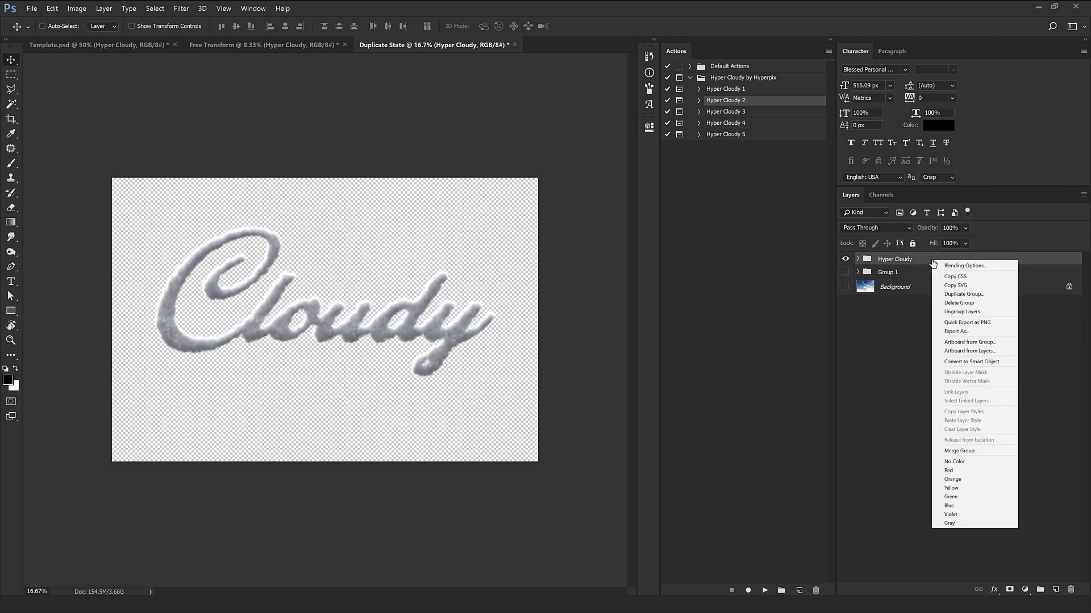
pyautogui.click(959, 451)
pyautogui.moveTo(256, 312); pyautogui.dragTo(240, 275)
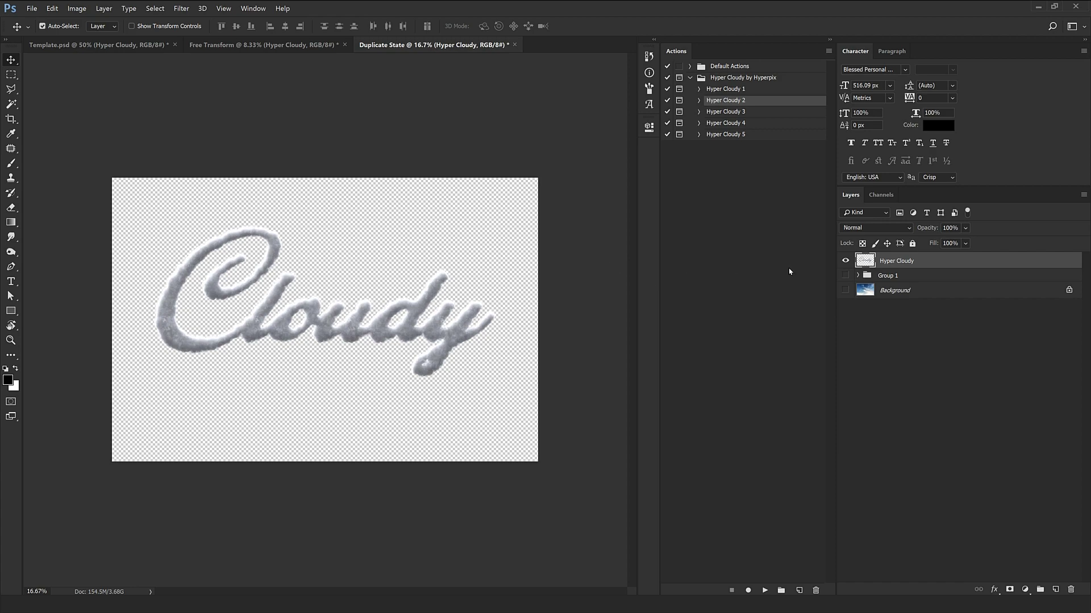
pyautogui.hotkey('ctrl', 'alt', 'z')
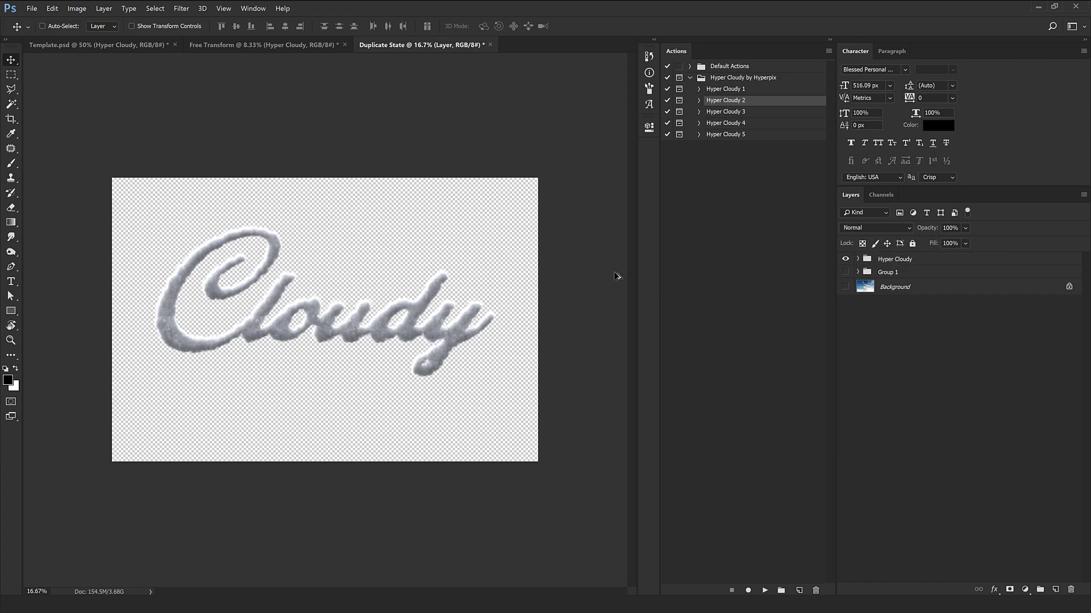
# Close the Duplicate State and Free Transform documents without saving, returning to Template.psd.
pyautogui.click(490, 46)
pyautogui.click(427, 295)
pyautogui.click(345, 45)
pyautogui.click(430, 295)
pyautogui.hotkey('ctrl', '-')
pyautogui.hotkey('ctrl', '-')
pyautogui.moveTo(505, 271); pyautogui.dragTo(438, 266)
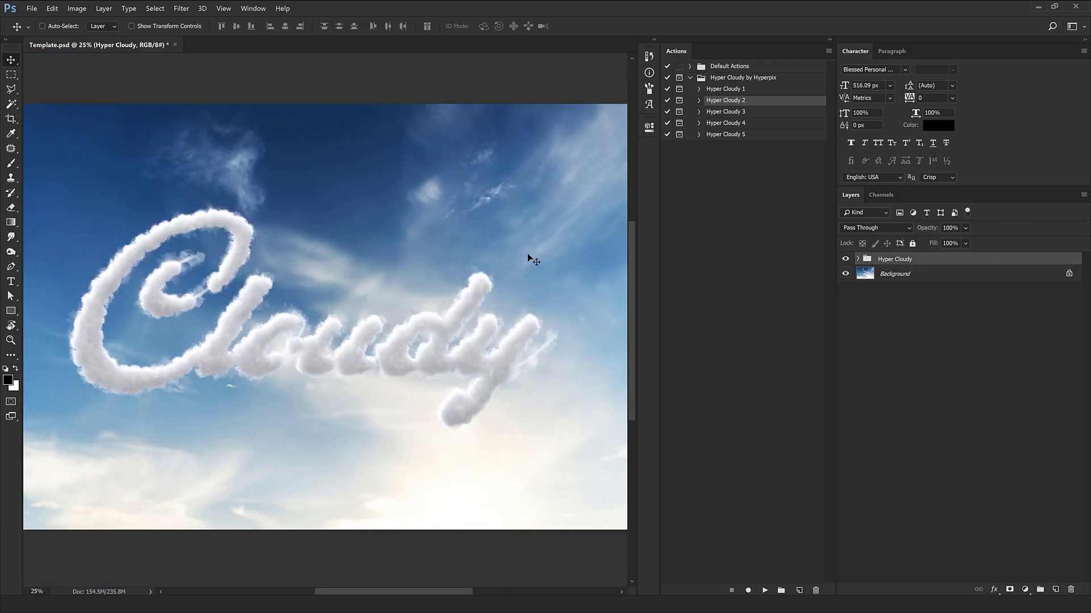
# Revert Template.psd to its originally opened state with the plain CLOUD text.
pyautogui.click(651, 59)
pyautogui.click(512, 71)
pyautogui.click(345, 246)
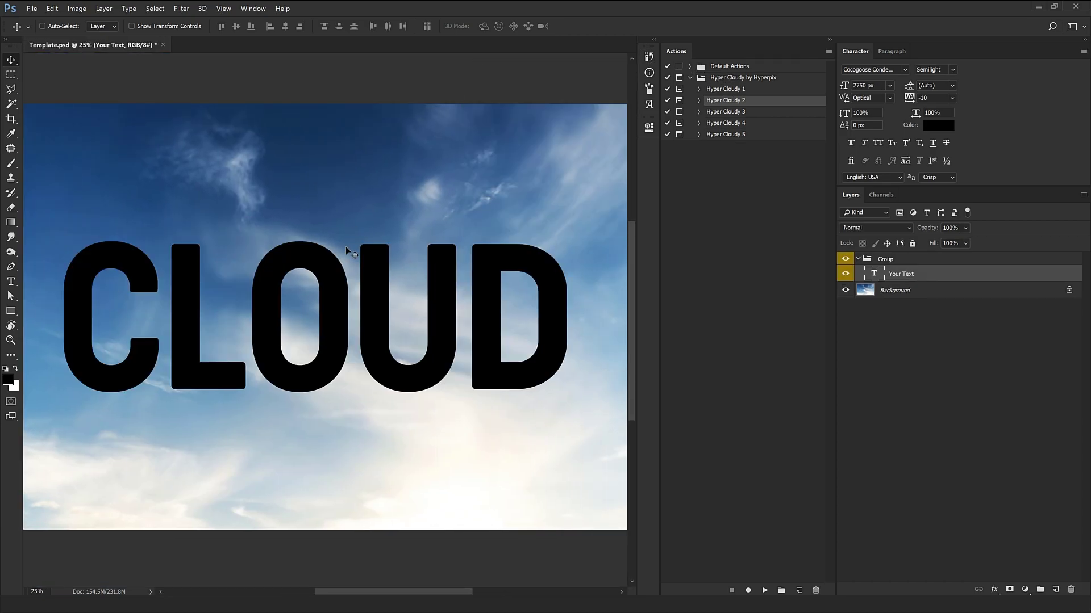
pyautogui.hotkey('ctrl', '-')
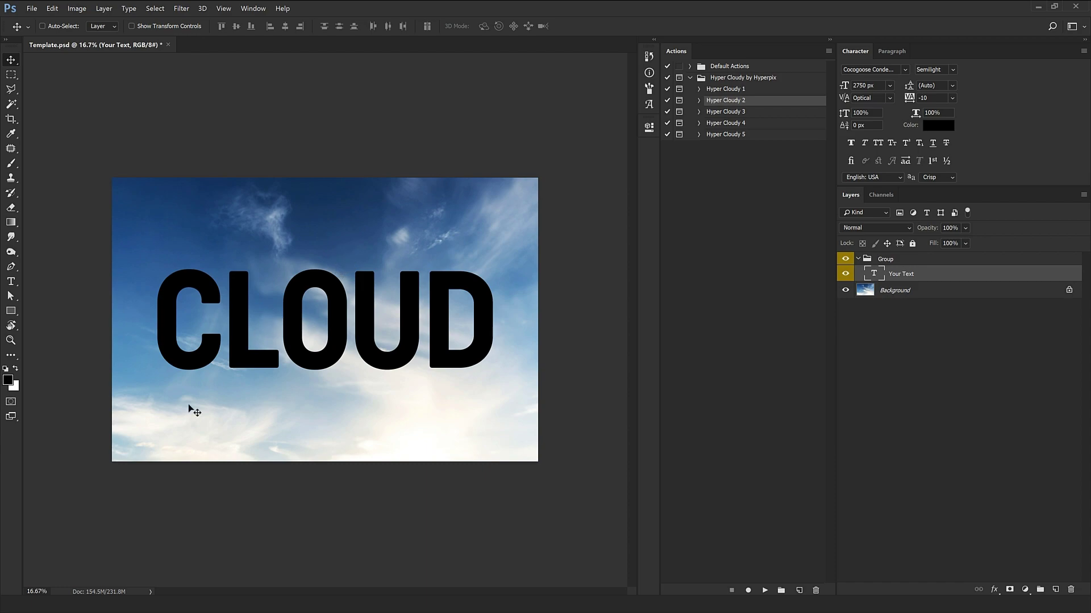
# Open 1.png and bring its Coca-Cola logo into Template.psd, centred over the CLOUD text.
pyautogui.moveTo(138, 606)
pyautogui.click(215, 566)
pyautogui.moveTo(108, 79); pyautogui.dragTo(353, 248)
pyautogui.moveTo(382, 299); pyautogui.dragTo(305, 294)
pyautogui.moveTo(359, 320); pyautogui.dragTo(436, 348)
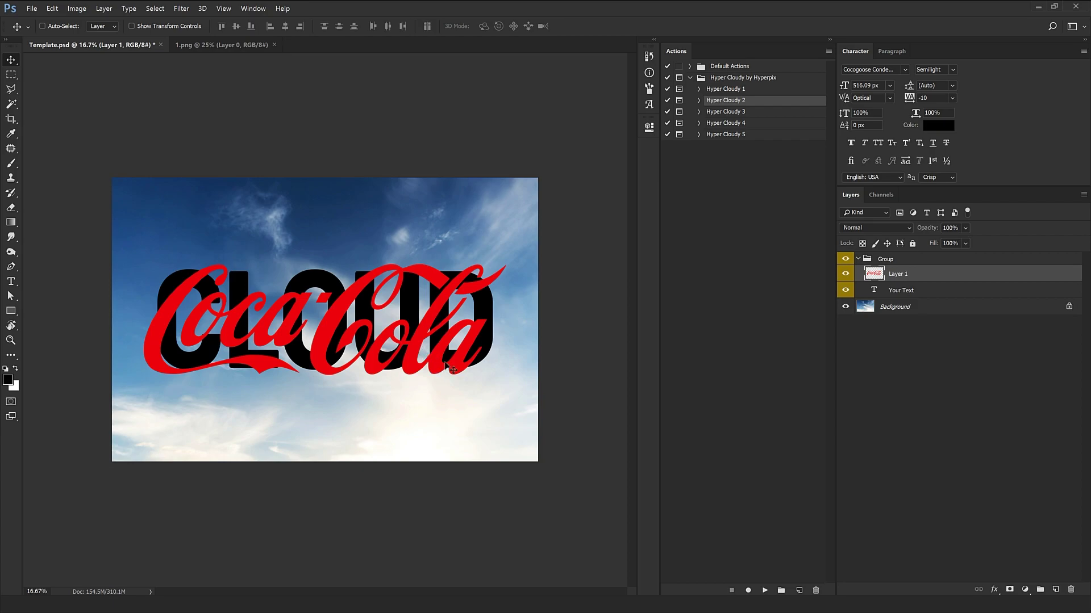
# Move the logo layer out above the group to show the wrong placement, and put it back inside the group.
pyautogui.click(897, 264)
pyautogui.click(880, 275)
pyautogui.moveTo(894, 275); pyautogui.dragTo(877, 262)
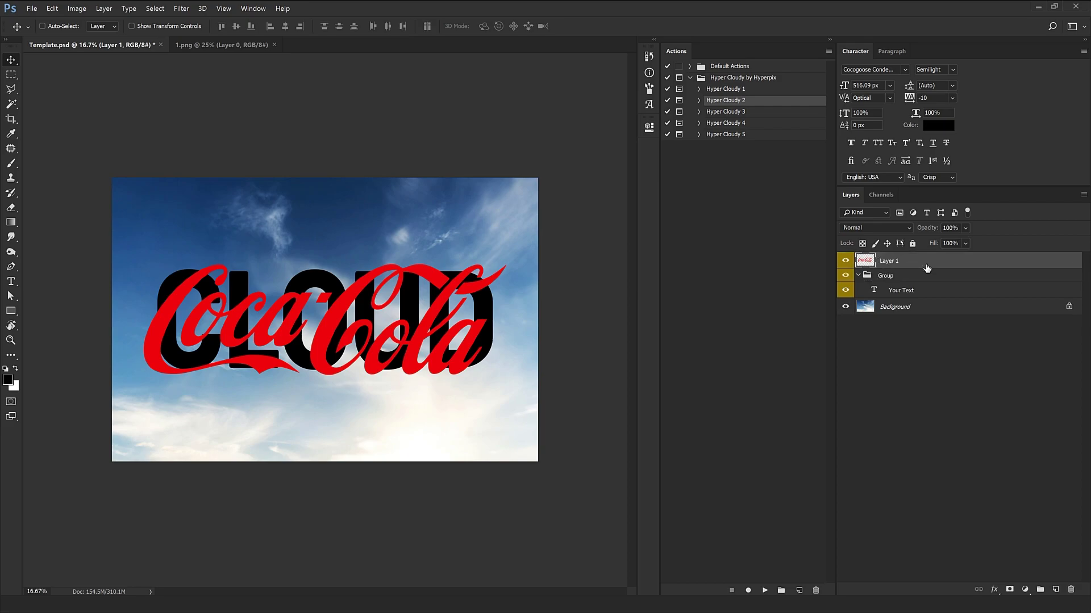
pyautogui.moveTo(906, 267); pyautogui.dragTo(898, 276)
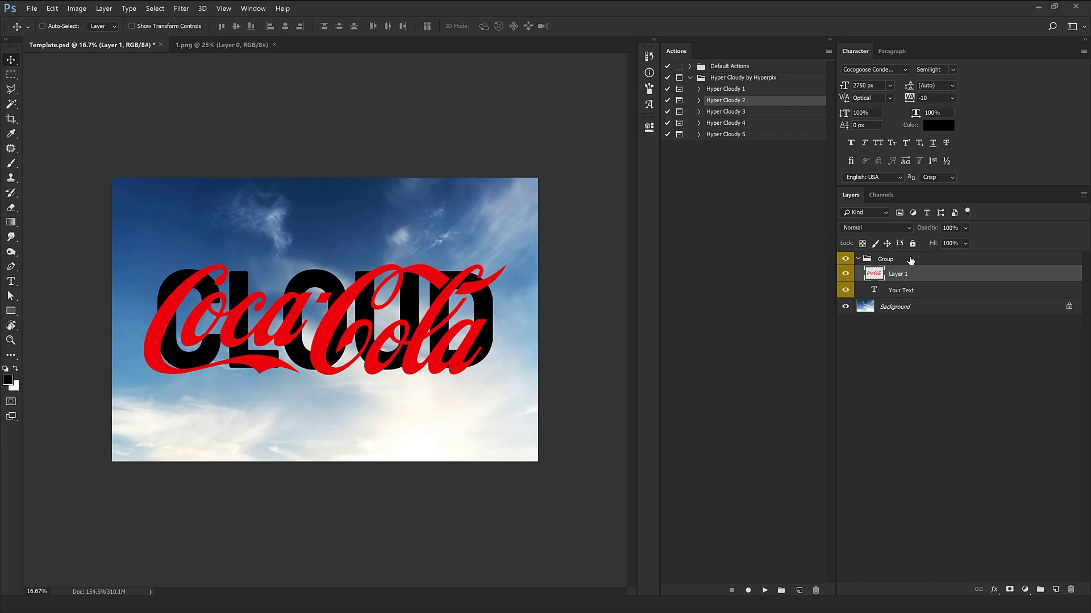
# Delete the Your Text layer from the group, leaving only the logo layer inside.
pyautogui.click(908, 261)
pyautogui.click(907, 289)
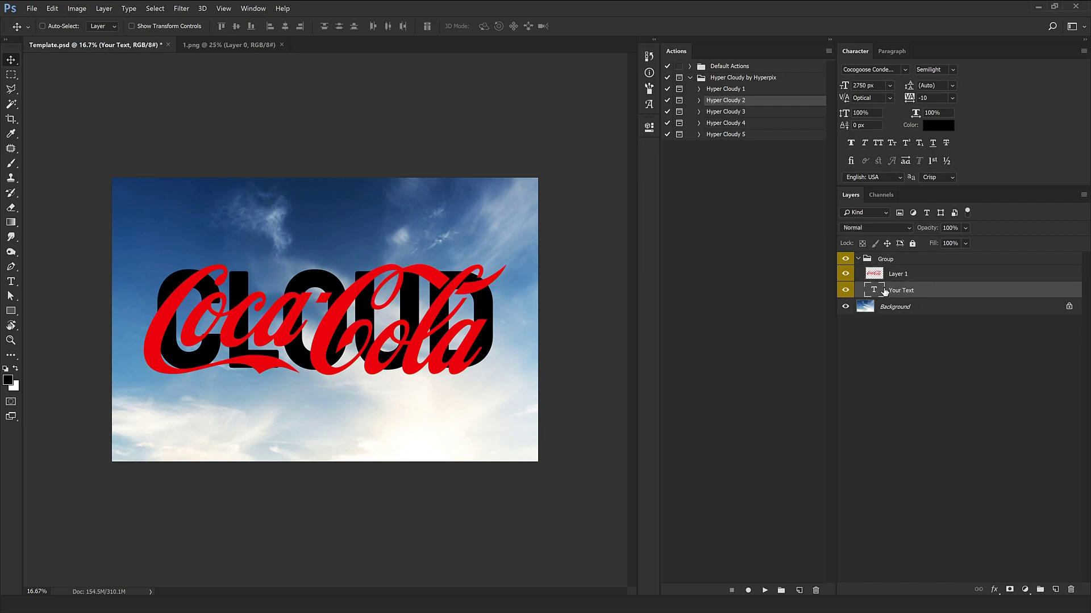
pyautogui.click(1071, 589)
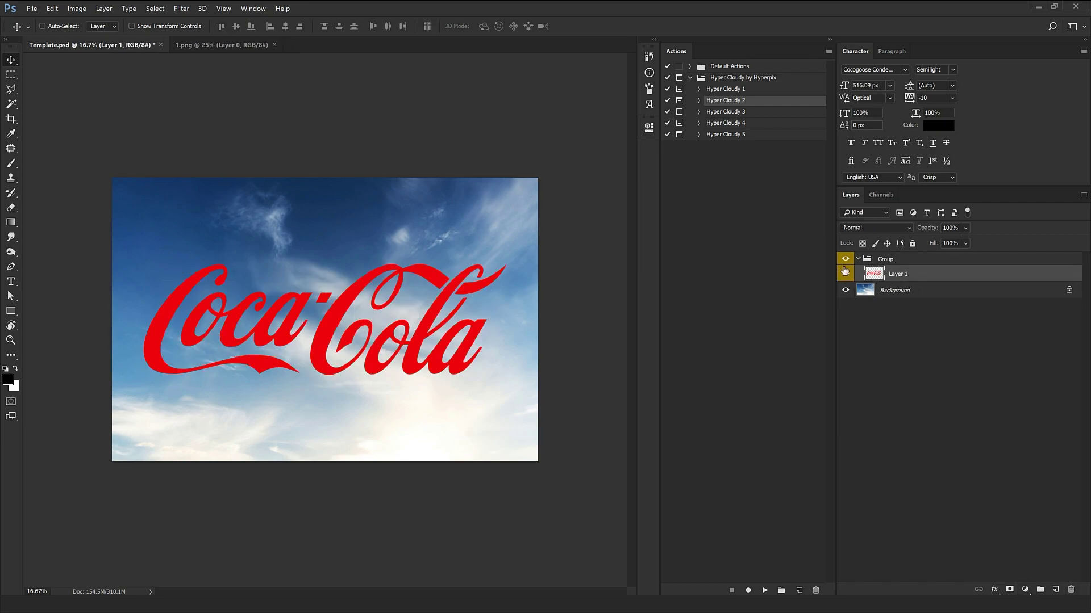
# Run the Hyper Cloudy 1 action on the Coca-Cola logo layer and dismiss its closing message.
pyautogui.click(895, 262)
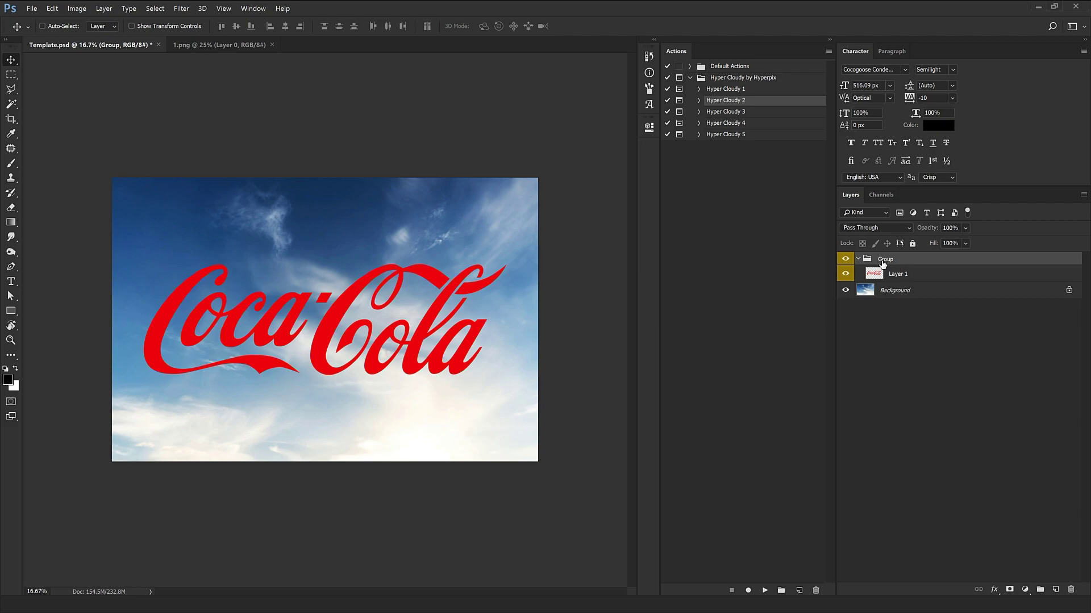
pyautogui.click(898, 276)
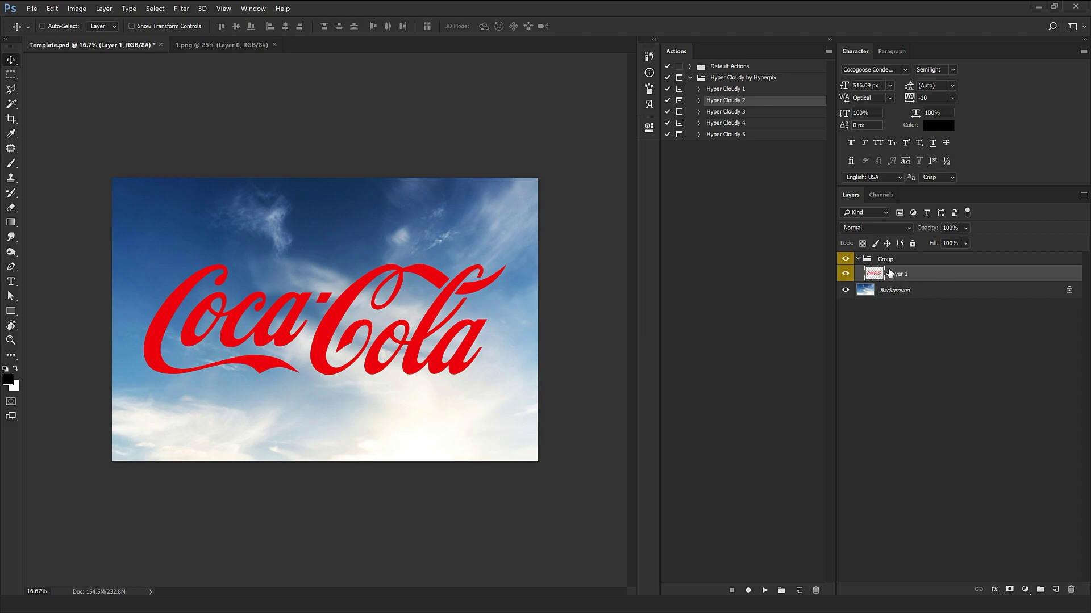
pyautogui.click(716, 90)
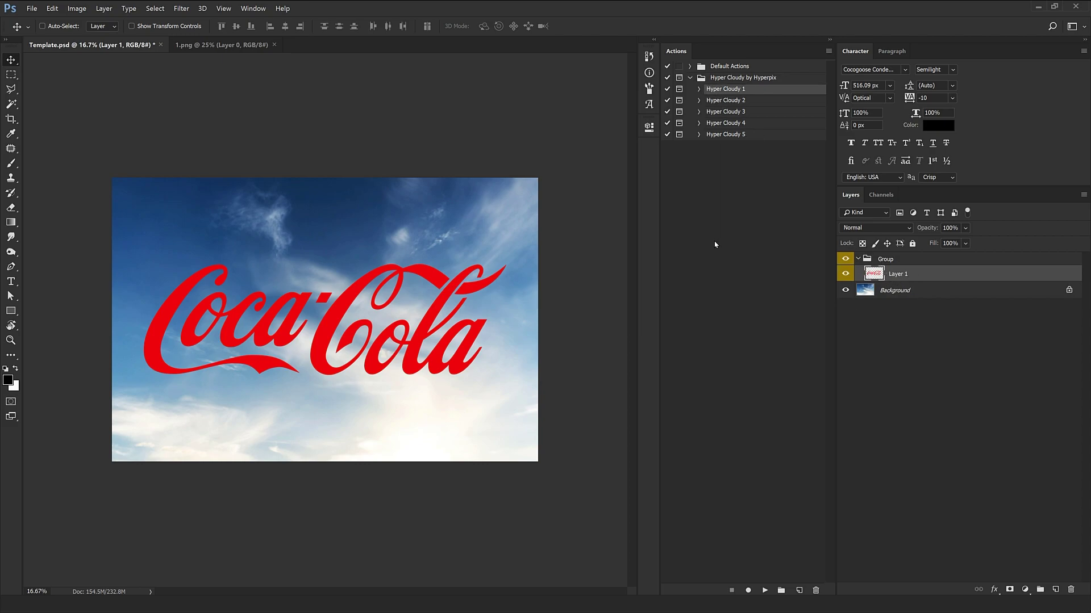
pyautogui.click(766, 591)
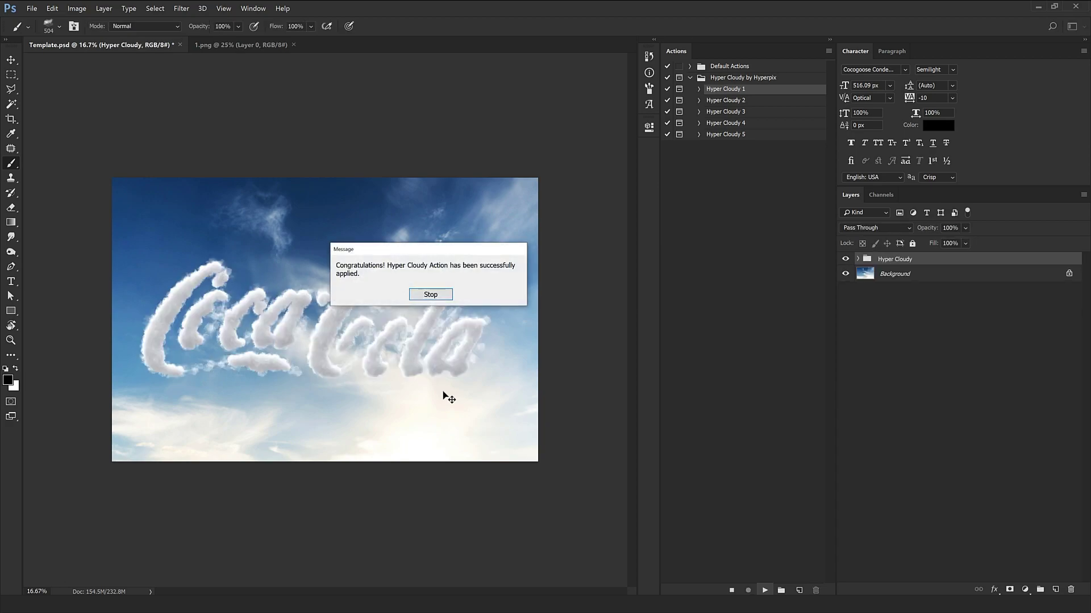
pyautogui.click(435, 295)
# Examine how the Hyper Cloudy 1 effect renders the logo's thin strokes, especially the swash under the first word.
pyautogui.keyDown('ctrl'); pyautogui.click(227, 383); pyautogui.keyUp('ctrl')
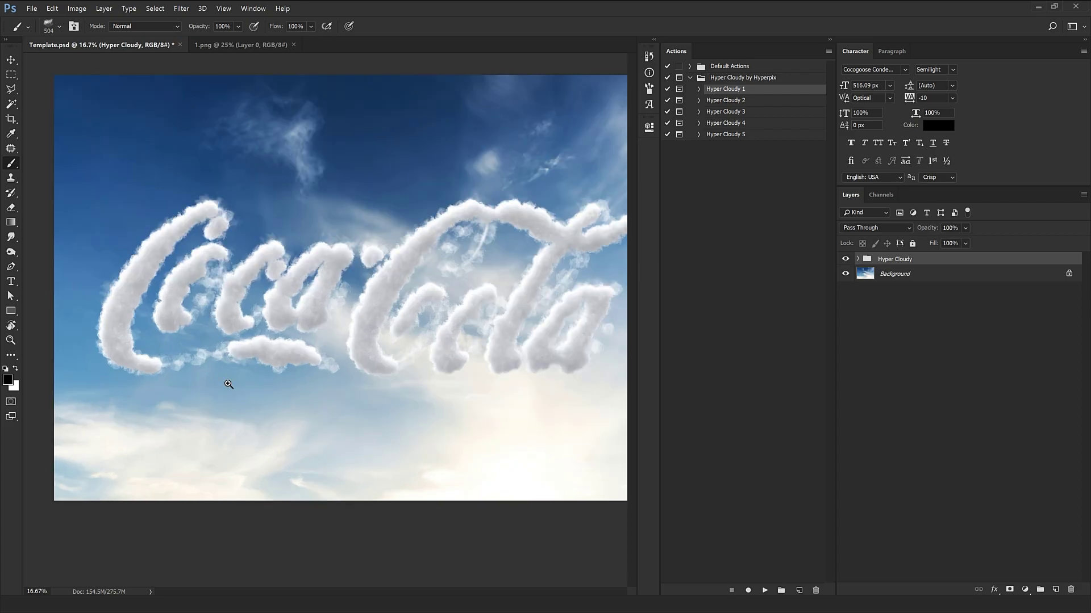
pyautogui.keyDown('ctrl'); pyautogui.click(227, 377); pyautogui.keyUp('ctrl')
pyautogui.moveTo(196, 349); pyautogui.dragTo(262, 353)
pyautogui.keyDown('ctrl'); pyautogui.click(208, 338); pyautogui.keyUp('ctrl')
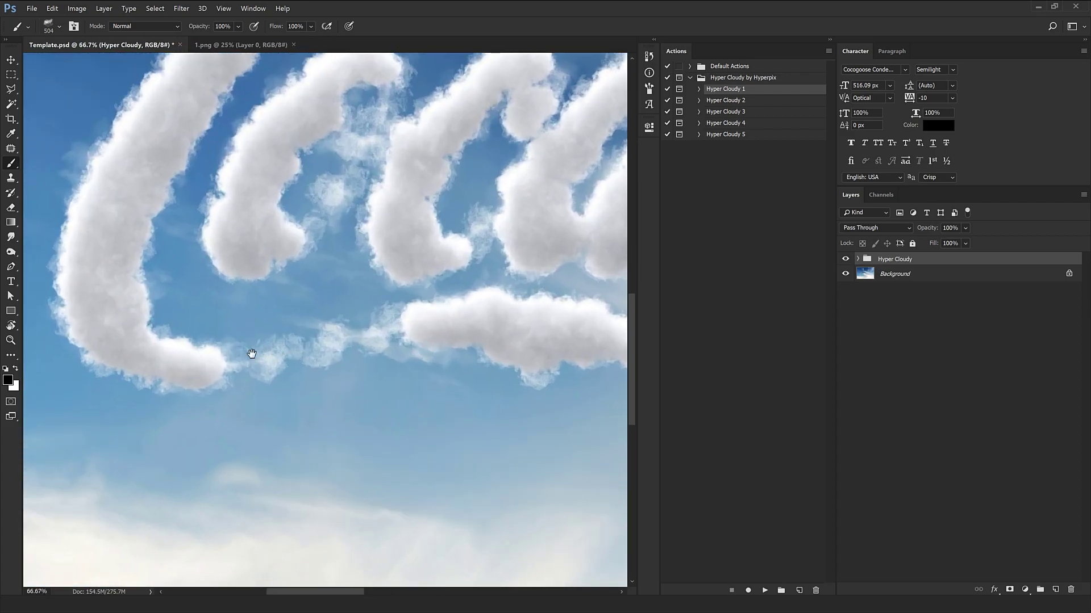
pyautogui.moveTo(517, 310); pyautogui.dragTo(182, 361)
pyautogui.keyDown('alt'); pyautogui.click(363, 344); pyautogui.keyUp('alt')
pyautogui.keyDown('alt'); pyautogui.click(363, 344); pyautogui.keyUp('alt')
pyautogui.keyDown('alt'); pyautogui.click(363, 345); pyautogui.keyUp('alt')
pyautogui.keyDown('alt'); pyautogui.click(363, 344); pyautogui.keyUp('alt')
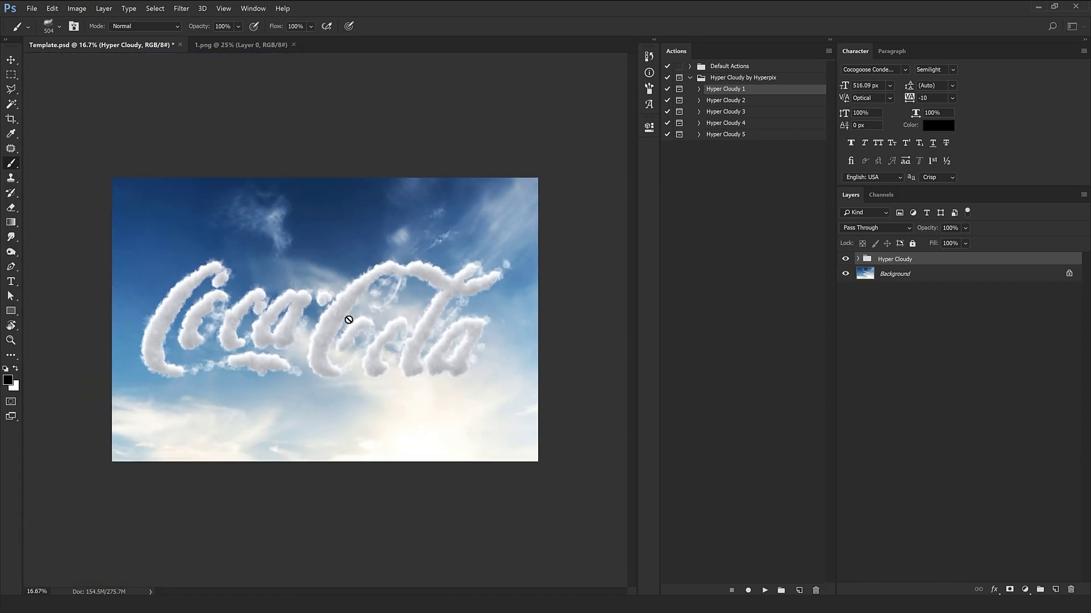
# Restore Template.psd to its opening history state, discarding the Hyper Cloudy 1 result.
pyautogui.click(649, 57)
pyautogui.scroll(10, 540, 114)
pyautogui.click(517, 70)
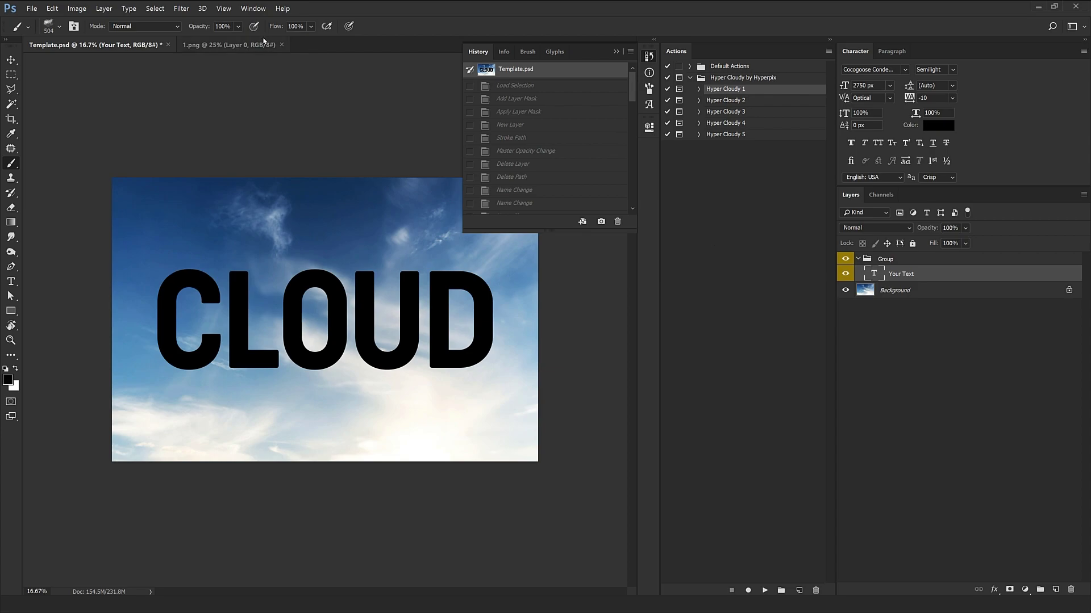
# Copy the Coca-Cola logo from 1.png into the template's group and delete the Your Text layer.
pyautogui.click(262, 45)
pyautogui.press('v')
pyautogui.moveTo(392, 296); pyautogui.dragTo(102, 63)
pyautogui.moveTo(110, 49); pyautogui.dragTo(369, 335)
pyautogui.click(909, 298)
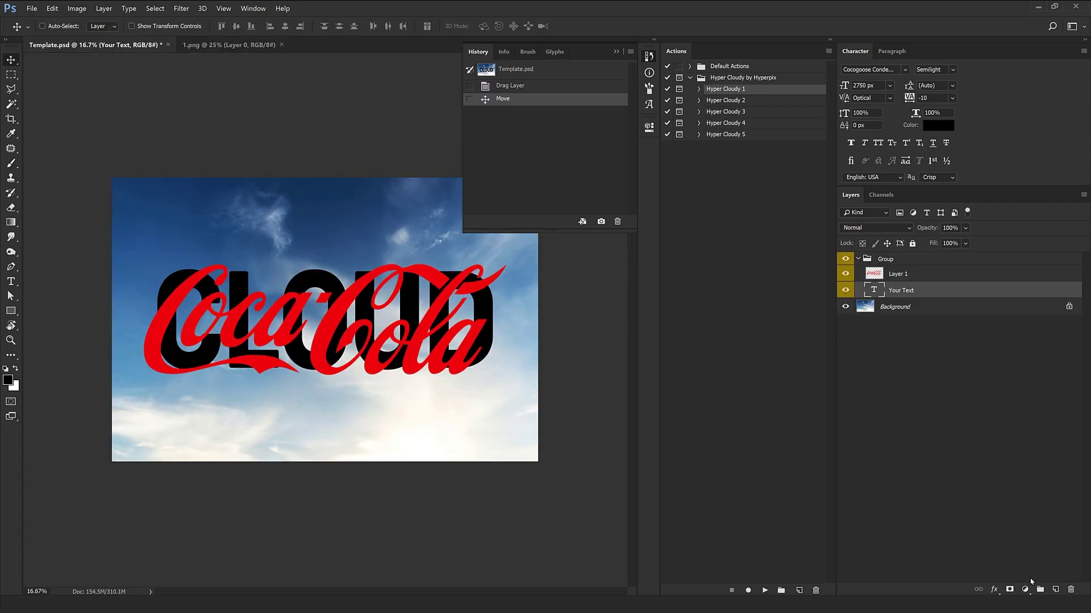
pyautogui.click(1071, 590)
# Run the Hyper Cloudy 2 action on the logo and check its thin strokes and swash up close.
pyautogui.click(743, 102)
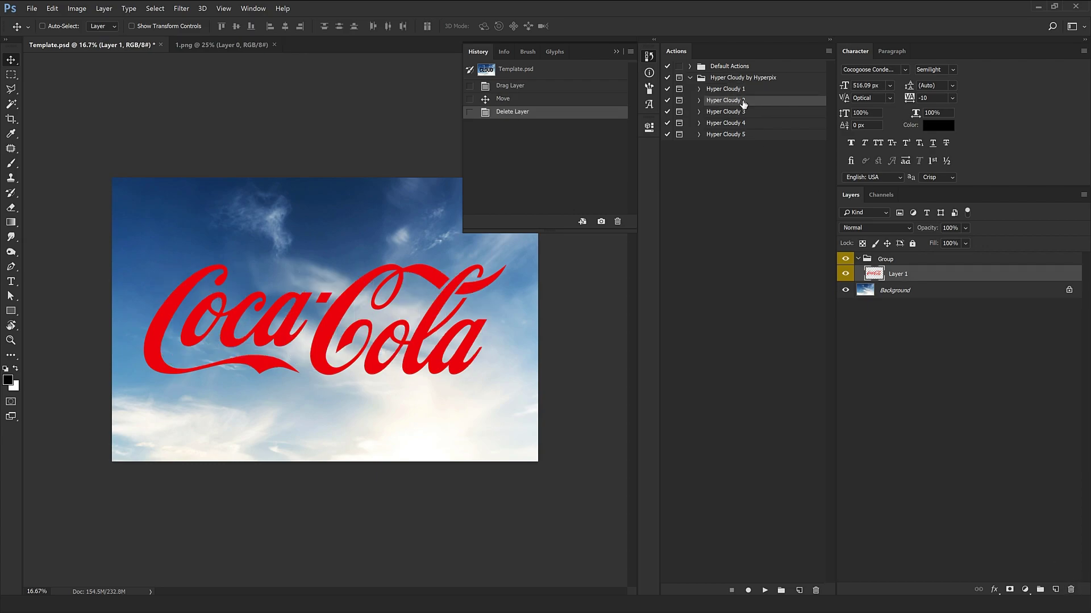
pyautogui.click(765, 590)
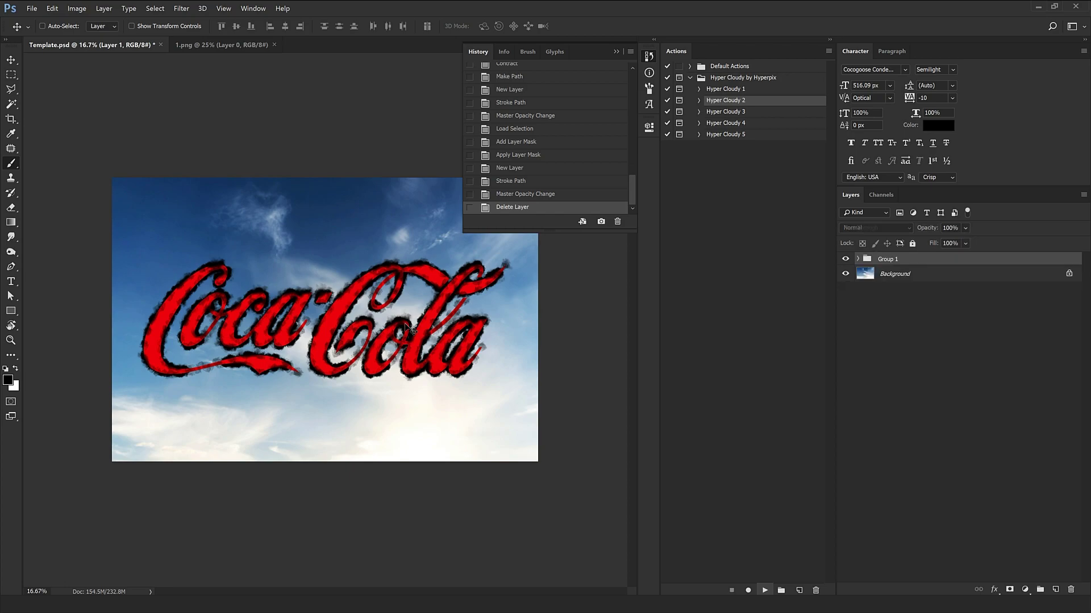
pyautogui.click(431, 295)
pyautogui.click(210, 353)
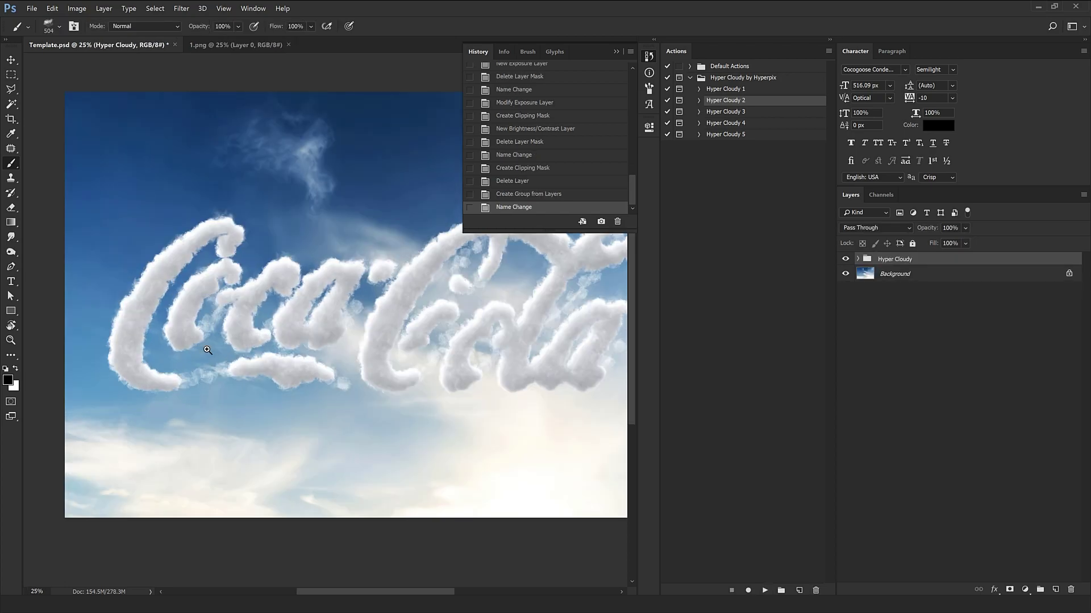
pyautogui.click(185, 378)
pyautogui.moveTo(214, 383); pyautogui.dragTo(147, 394)
pyautogui.moveTo(596, 387); pyautogui.dragTo(358, 416)
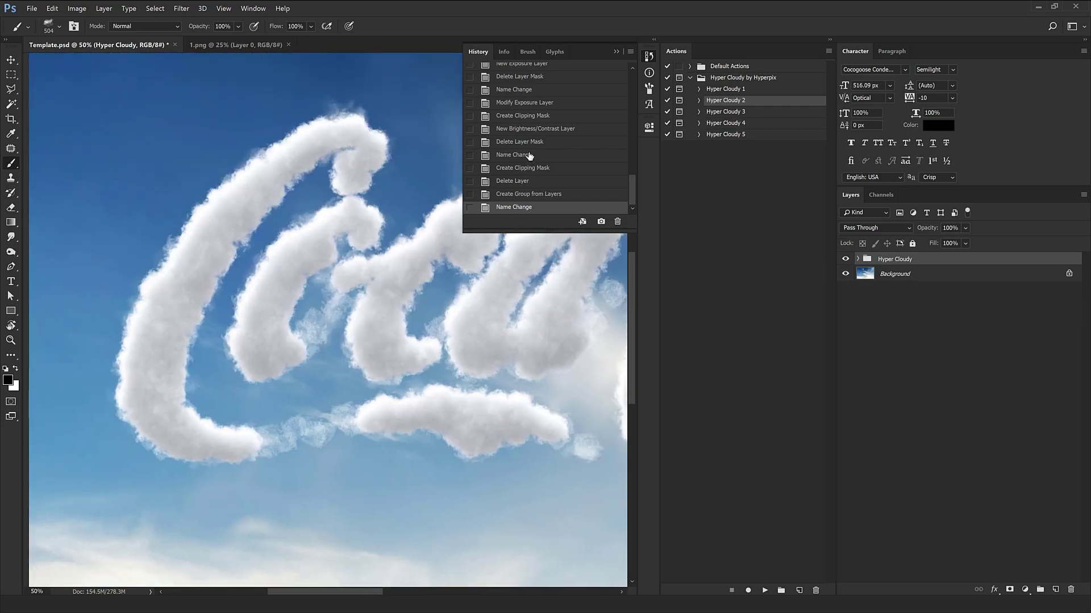
# Restore the template's opening state and replace its CLOUD text layer with the Coca-Cola logo from 1.png.
pyautogui.scroll(15, 517, 147)
pyautogui.click(534, 69)
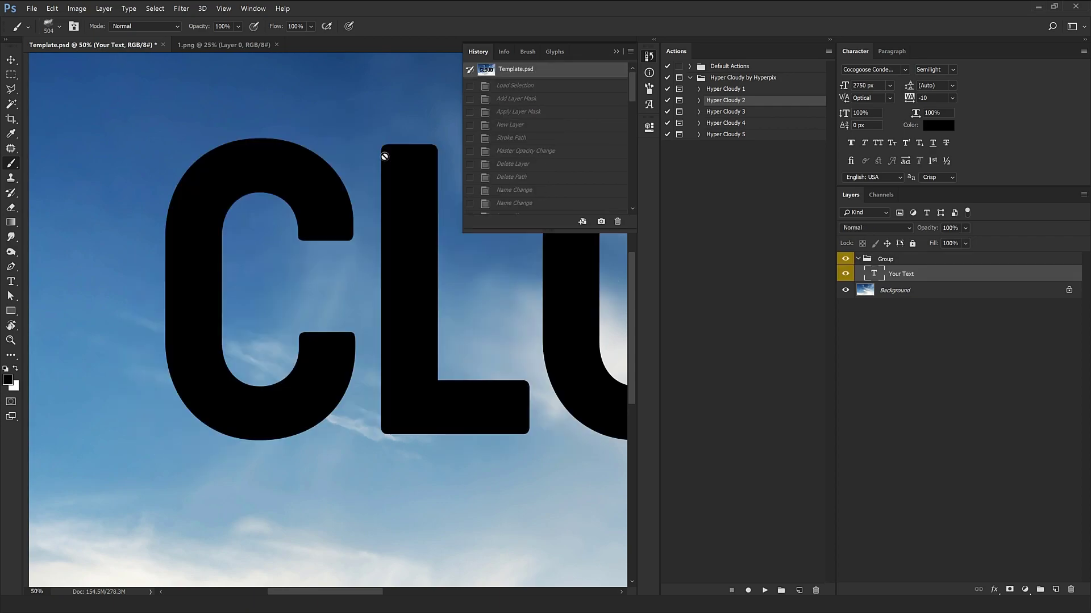
pyautogui.click(227, 45)
pyautogui.press('v')
pyautogui.moveTo(366, 256); pyautogui.dragTo(295, 284)
pyautogui.click(912, 290)
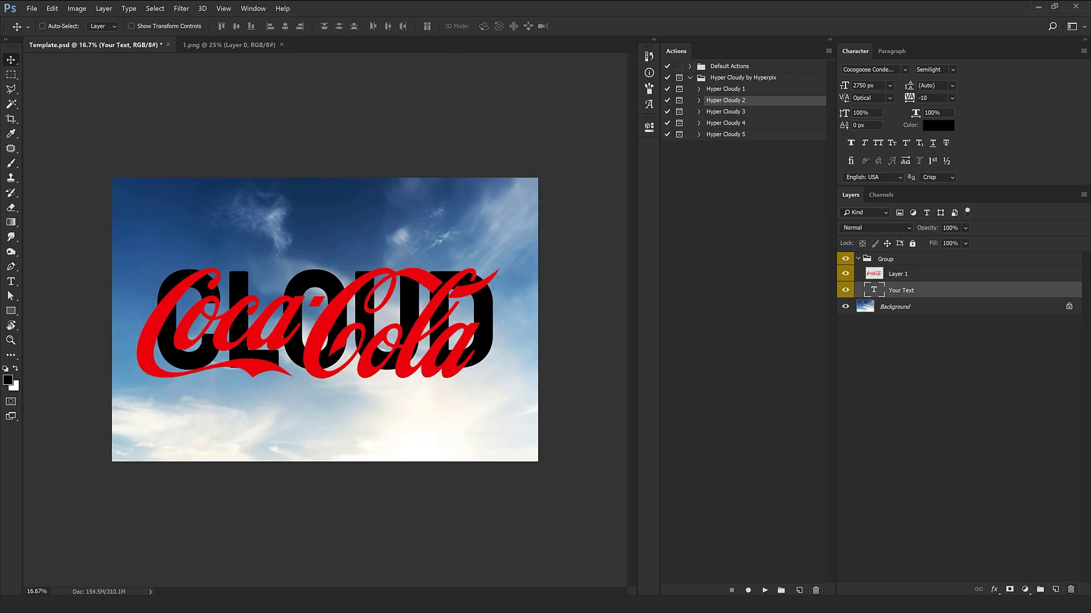
pyautogui.press('Delete')
# Run the Hyper Cloudy 3 action on the logo and check how its thin strokes turn out.
pyautogui.click(740, 112)
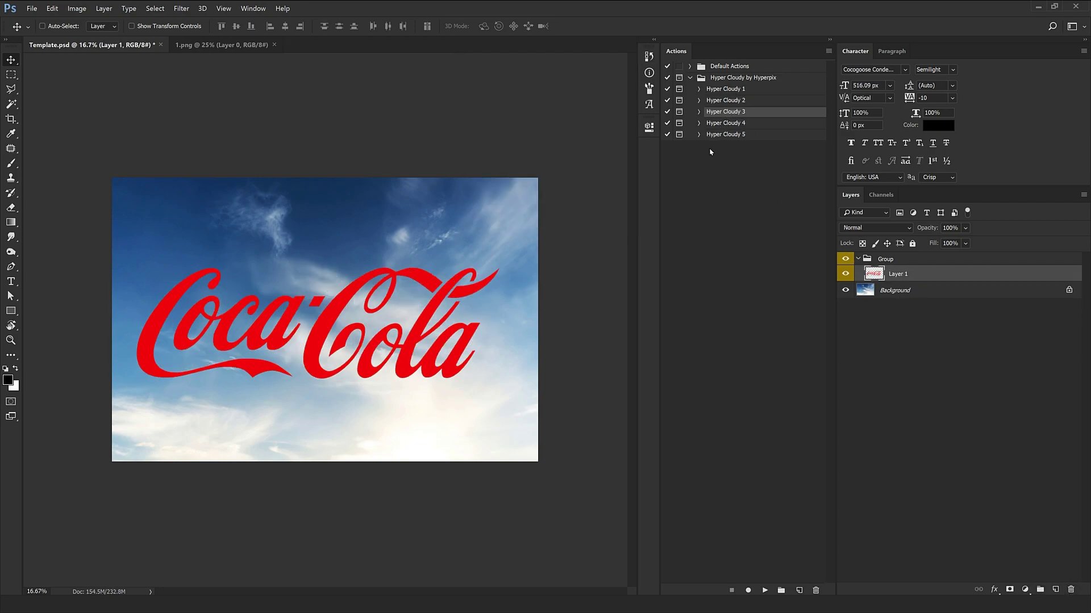
pyautogui.click(763, 589)
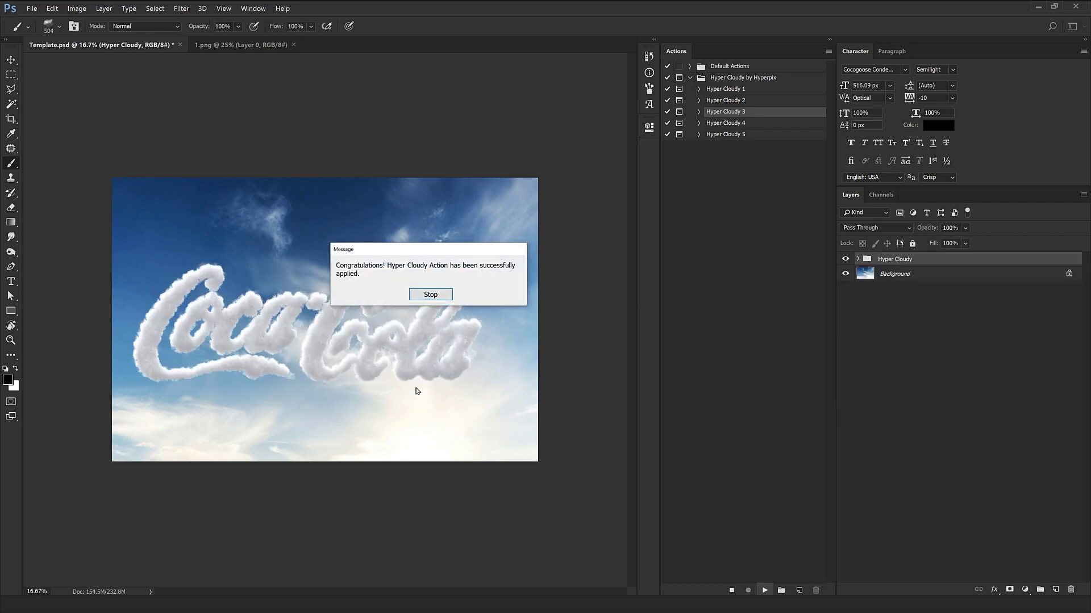
pyautogui.click(430, 294)
pyautogui.click(312, 347)
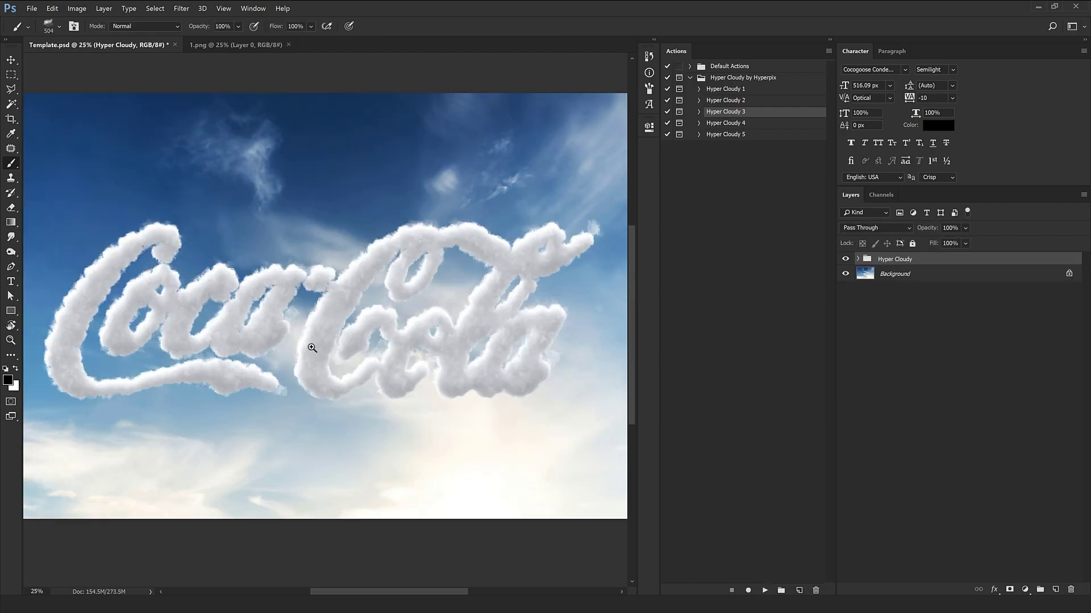
pyautogui.keyDown('ctrl'); pyautogui.click(312, 348); pyautogui.keyUp('ctrl')
pyautogui.moveTo(312, 348); pyautogui.dragTo(205, 326)
pyautogui.keyDown('alt'); pyautogui.click(204, 326); pyautogui.keyUp('alt')
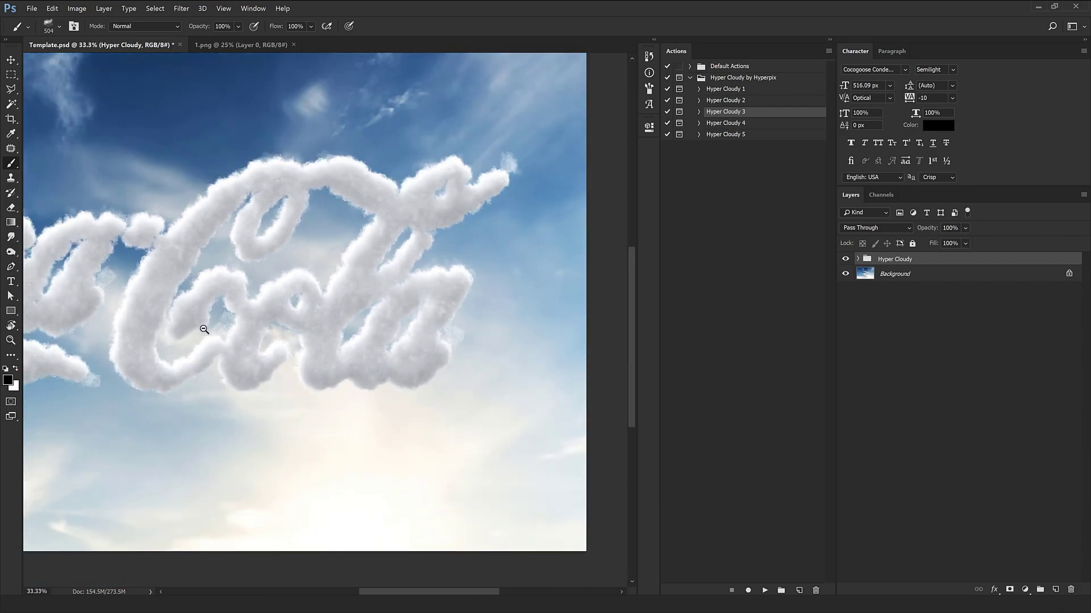
pyautogui.keyDown('alt'); pyautogui.click(204, 326); pyautogui.keyUp('alt')
pyautogui.keyDown('alt'); pyautogui.click(204, 325); pyautogui.keyUp('alt')
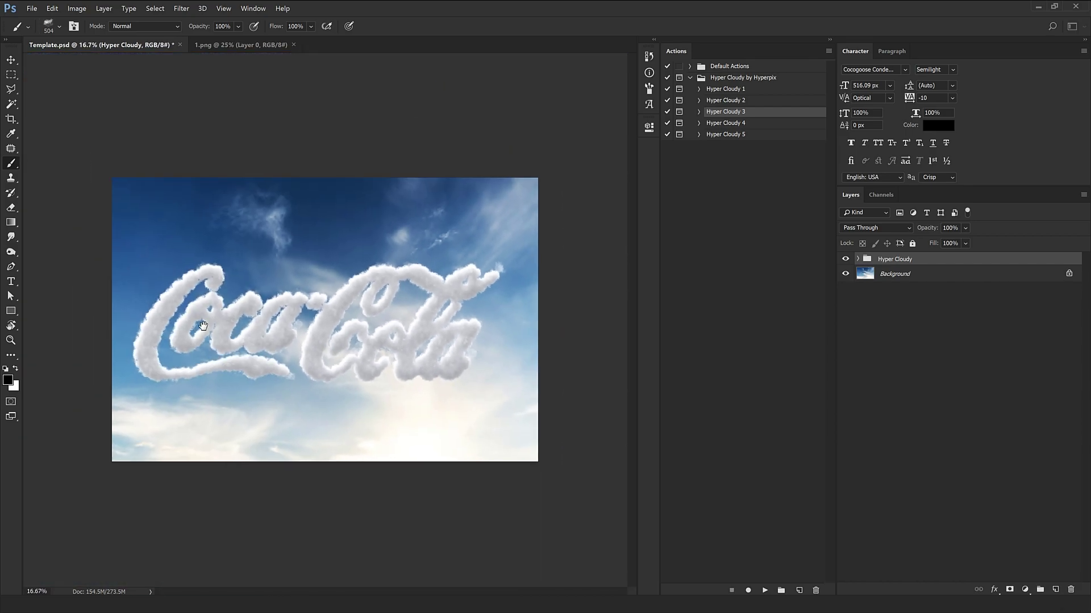
# Shift the cloud logo to the canvas centre and inspect its edges and texture at 100% zoom.
pyautogui.press('v')
pyautogui.moveTo(358, 357); pyautogui.dragTo(365, 354)
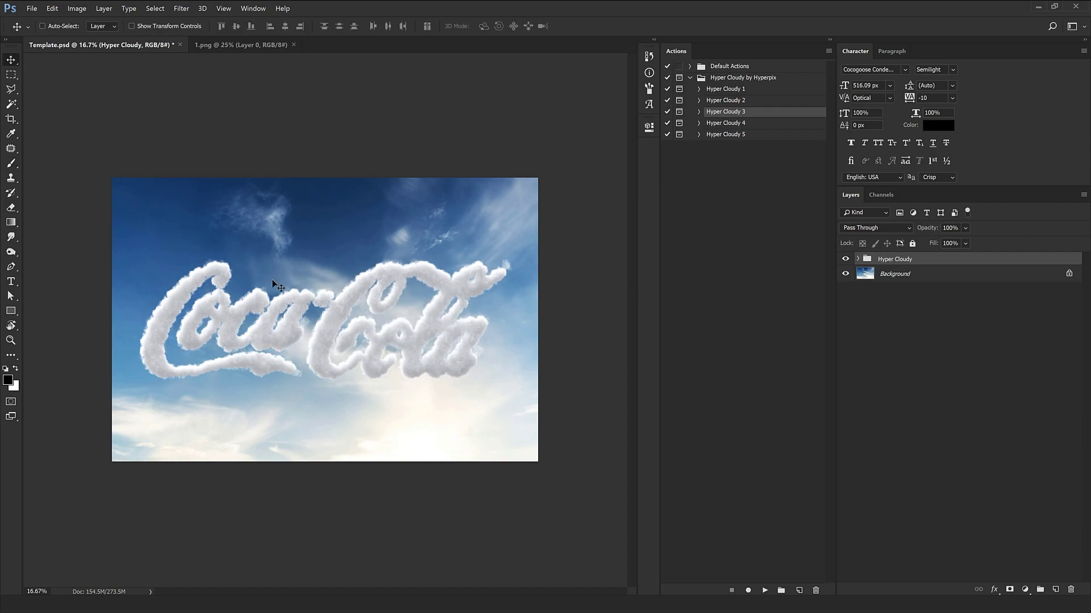
pyautogui.keyDown('ctrl'); pyautogui.click(169, 343); pyautogui.keyUp('ctrl')
pyautogui.keyDown('ctrl'); pyautogui.click(168, 343); pyautogui.keyUp('ctrl')
pyautogui.keyDown('ctrl'); pyautogui.click(169, 343); pyautogui.keyUp('ctrl')
pyautogui.keyDown('ctrl'); pyautogui.click(181, 151); pyautogui.keyUp('ctrl')
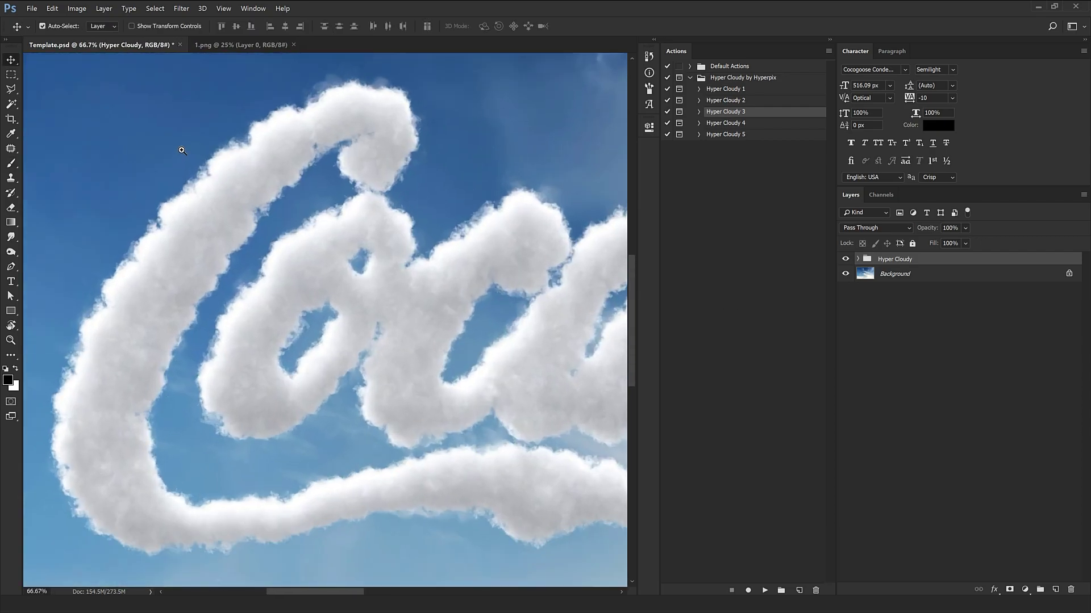
pyautogui.keyDown('ctrl'); pyautogui.click(182, 150); pyautogui.keyUp('ctrl')
pyautogui.moveTo(379, 249); pyautogui.dragTo(221, 234)
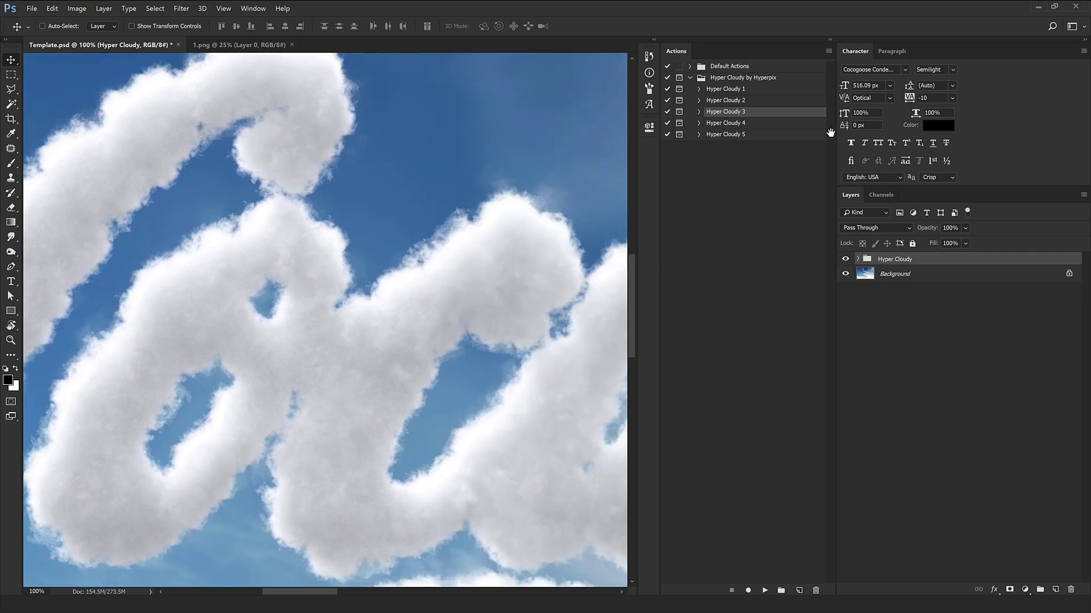
# Scale the cloud logo group down proportionally about its centre to about 82%.
pyautogui.moveTo(522, 234); pyautogui.dragTo(399, 246)
pyautogui.keyDown('alt'); pyautogui.click(400, 245); pyautogui.keyUp('alt')
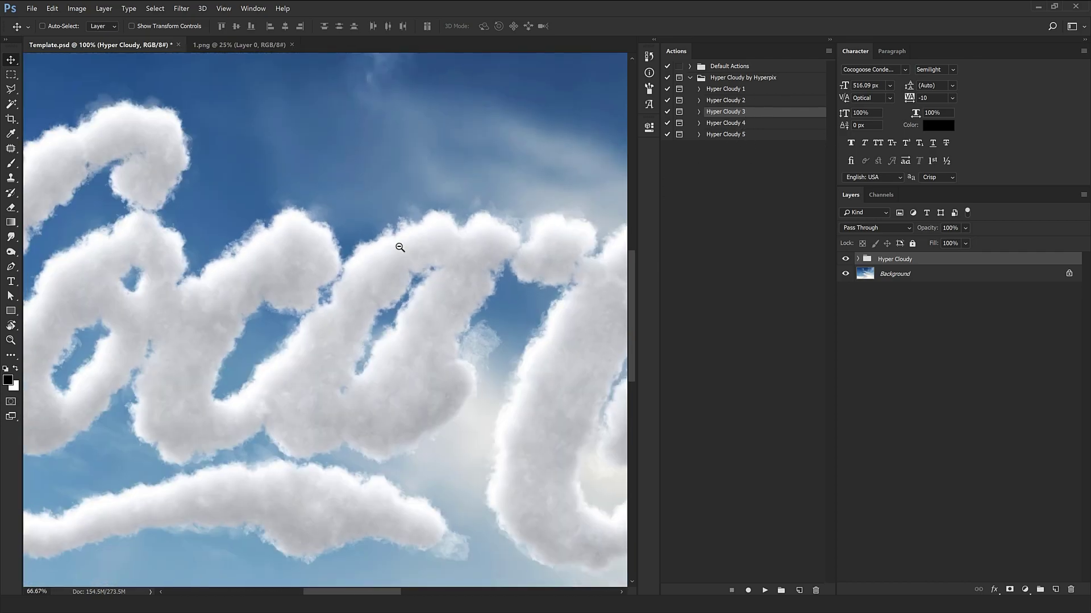
pyautogui.keyDown('alt'); pyautogui.click(399, 244); pyautogui.keyUp('alt')
pyautogui.keyDown('alt'); pyautogui.click(399, 245); pyautogui.keyUp('alt')
pyautogui.keyDown('alt'); pyautogui.click(399, 245); pyautogui.keyUp('alt')
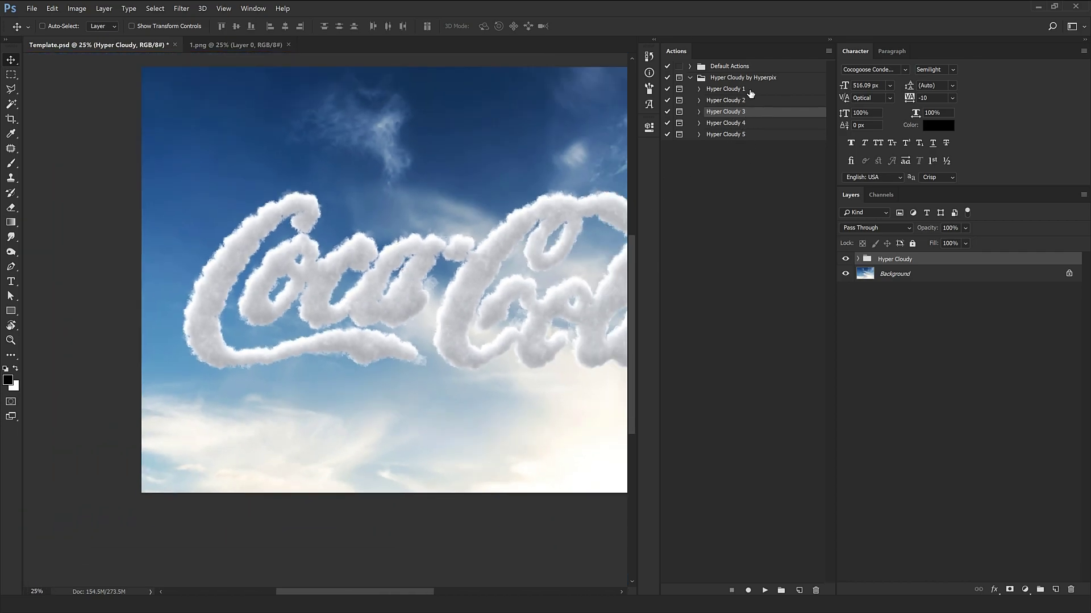
pyautogui.click(749, 91)
pyautogui.moveTo(429, 314); pyautogui.dragTo(288, 300)
pyautogui.click(752, 113)
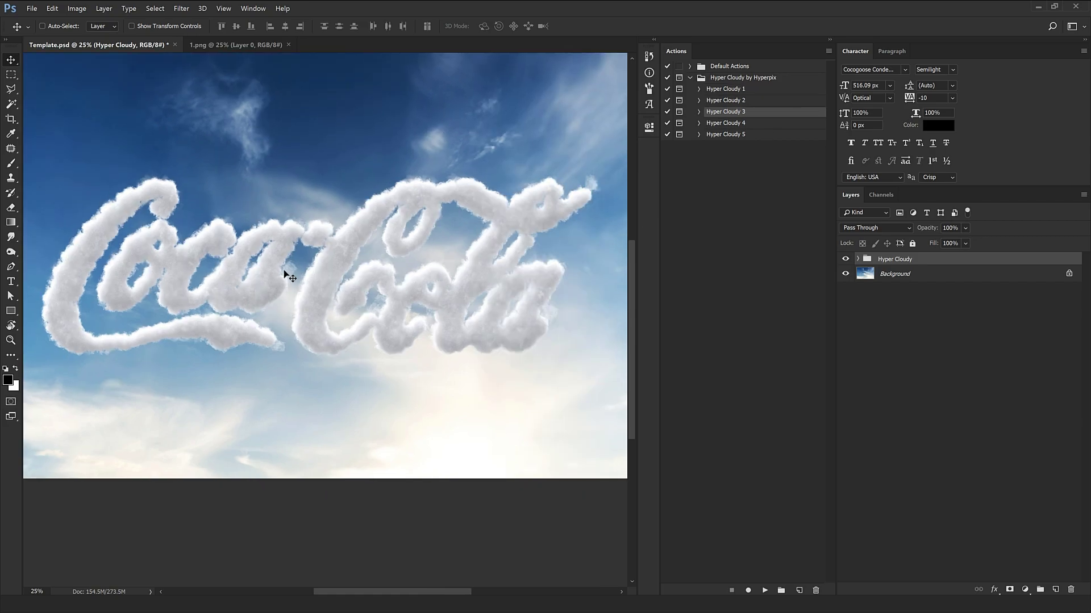
pyautogui.scroll(-1, 284, 275)
pyautogui.hotkey('ctrl', 't')
pyautogui.moveTo(507, 383); pyautogui.dragTo(477, 378)
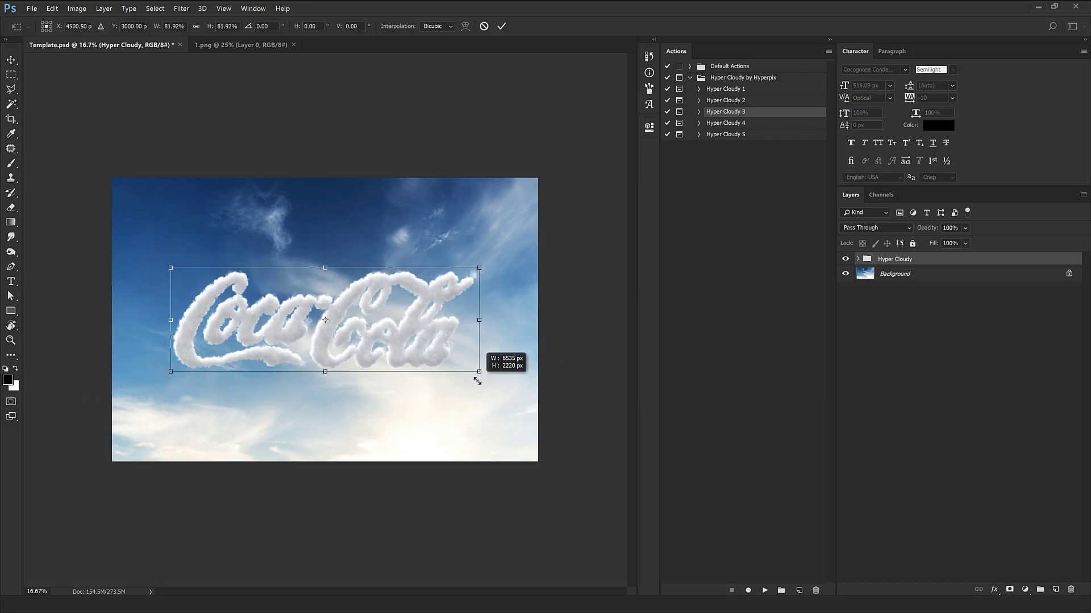
pyautogui.press('Return')
# Expand the Hyper Cloudy group and set its COLOR adjustment to hue +18 and saturation -40.
pyautogui.click(858, 259)
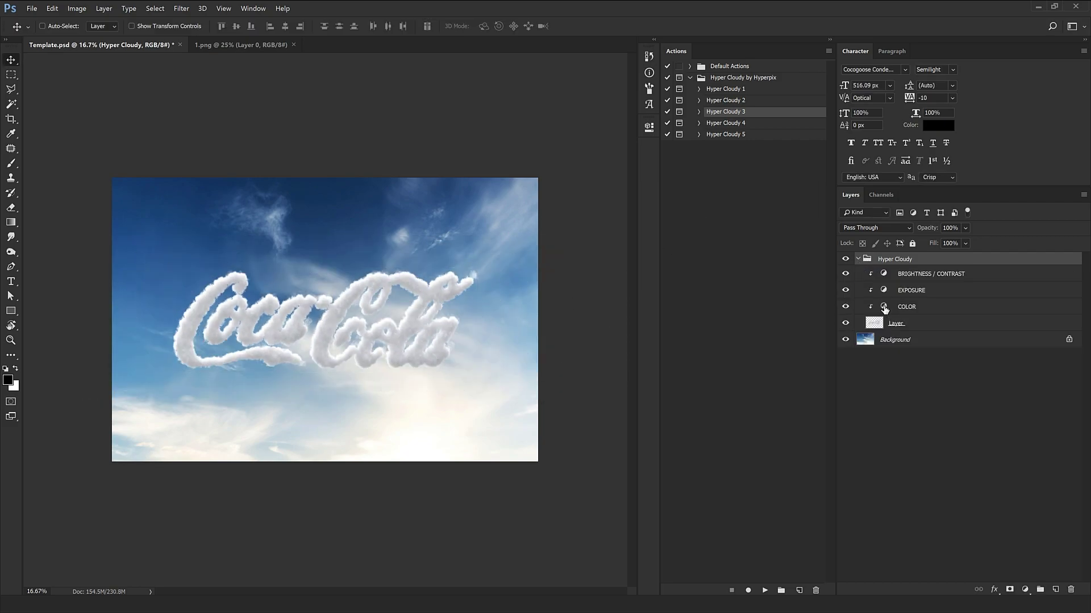
pyautogui.doubleClick(880, 306)
pyautogui.moveTo(502, 221); pyautogui.dragTo(565, 208)
# Place sunset sky image 12 from the Hyper Cloudy Images folder directly above the Background layer, filling the canvas.
pyautogui.click(915, 339)
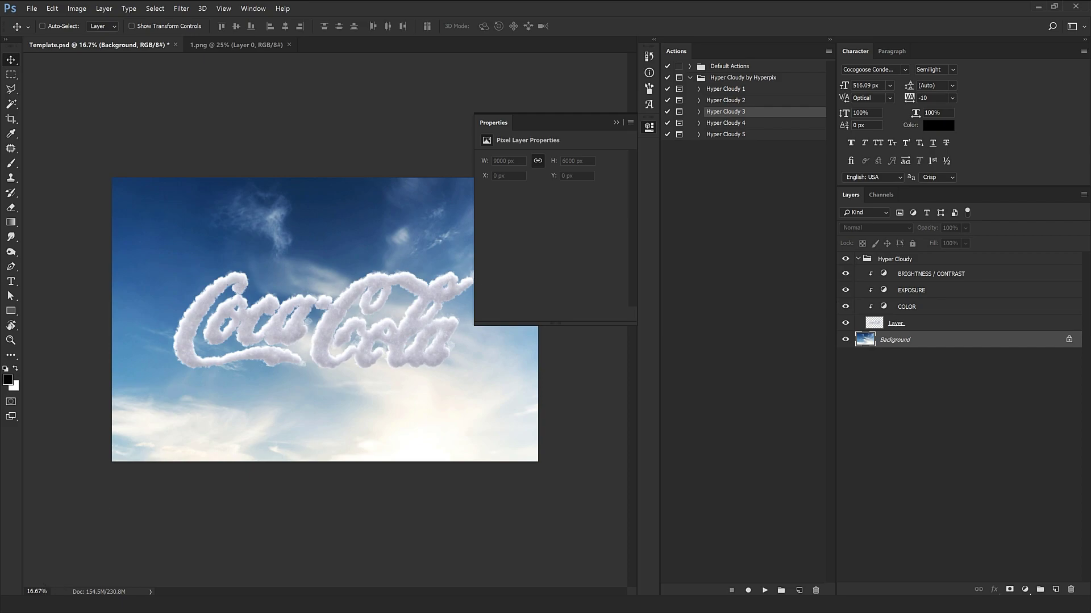
pyautogui.click(41, 574)
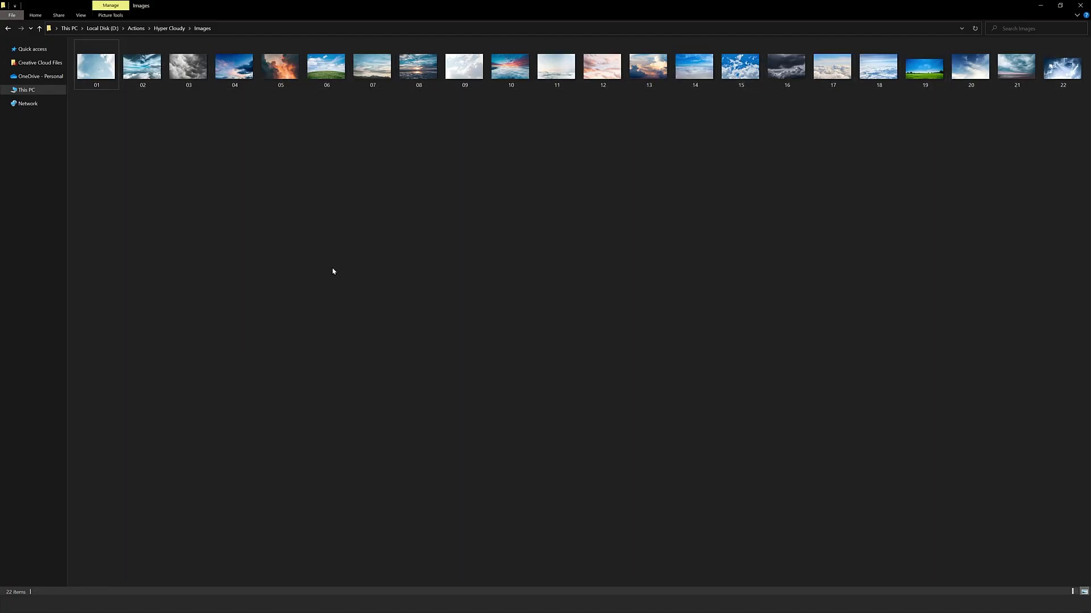
pyautogui.moveTo(602, 67); pyautogui.dragTo(106, 572)
pyautogui.moveTo(449, 240); pyautogui.dragTo(426, 426)
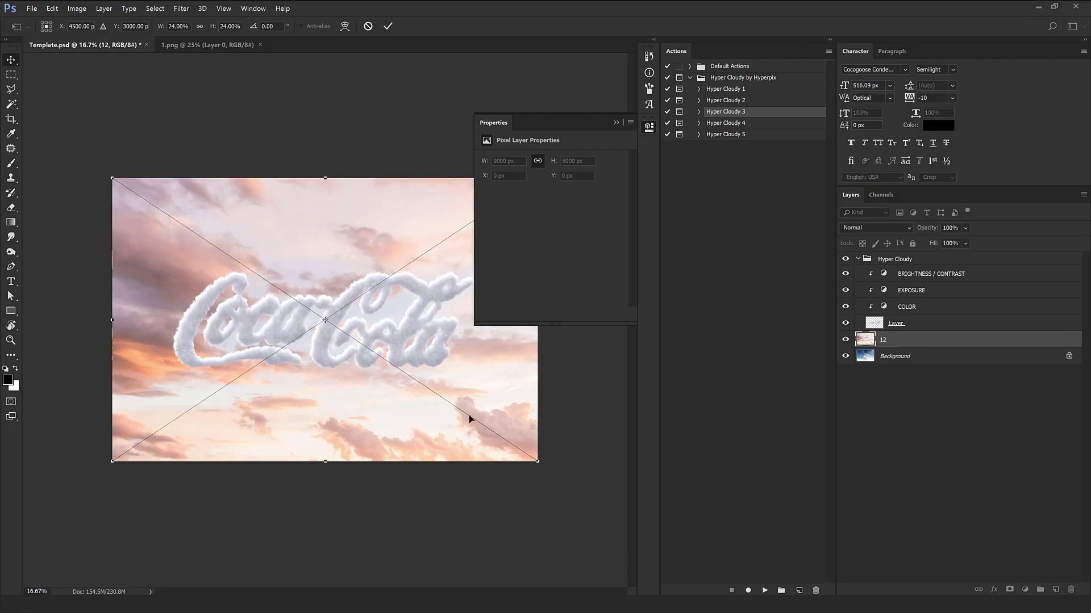
pyautogui.press('Return')
# Retune the COLOR and EXPOSURE adjustments so the cloud logo takes on a soft pinkish tone matching the sunset sky.
pyautogui.click(906, 324)
pyautogui.click(906, 307)
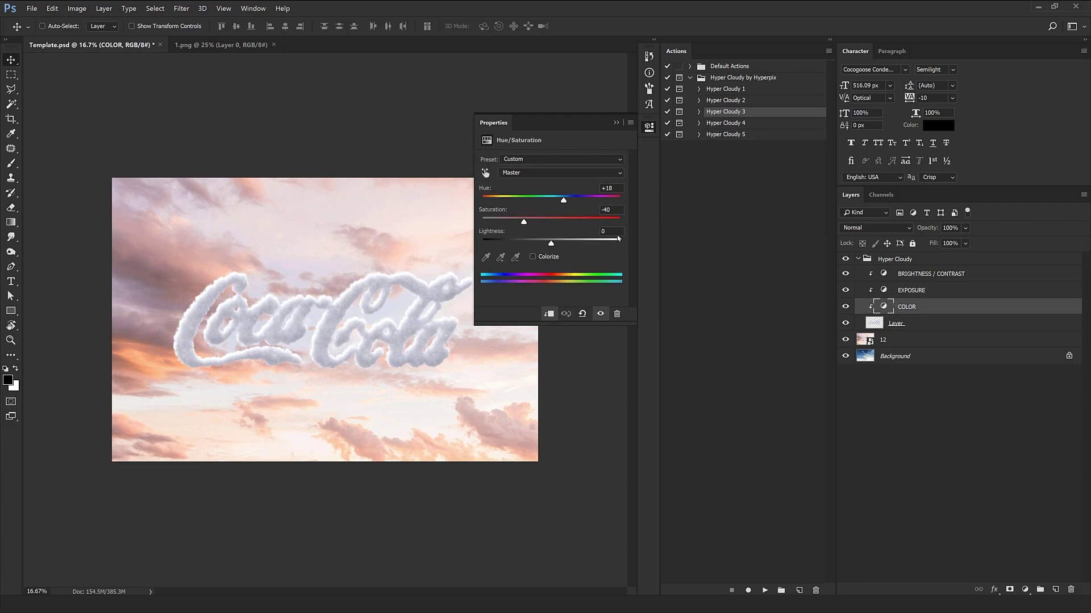
pyautogui.moveTo(533, 223)
pyautogui.mouseDown()
pyautogui.moveTo(555, 200)
pyautogui.moveTo(581, 214)
pyautogui.moveTo(573, 218)
pyautogui.moveTo(595, 216)
pyautogui.moveTo(528, 223)
pyautogui.mouseUp()
pyautogui.click(886, 289)
pyautogui.moveTo(542, 232); pyautogui.dragTo(564, 219)
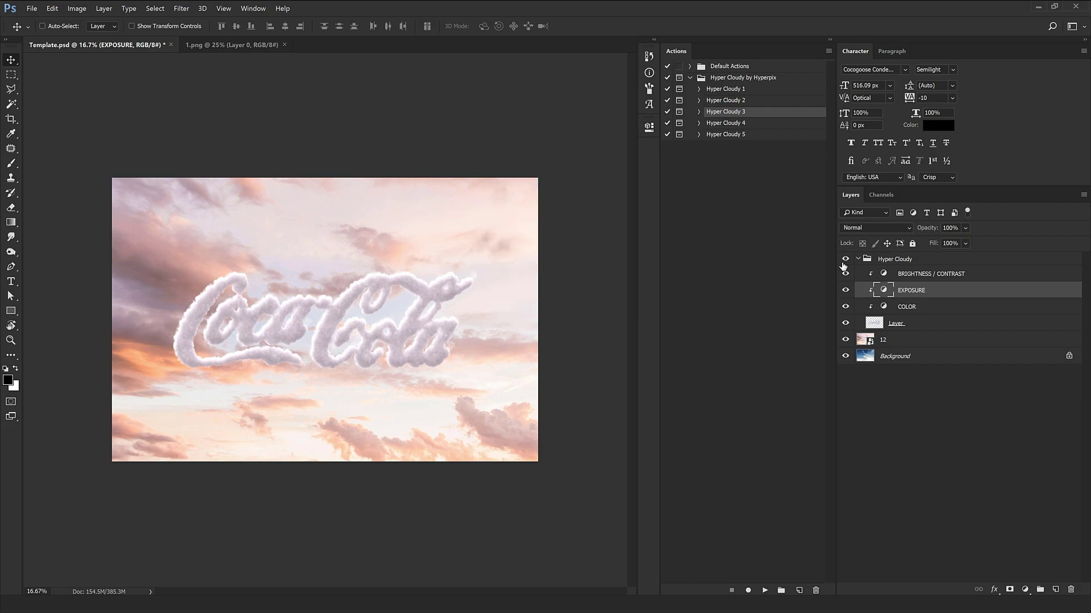
# Set the BRIGHTNESS / CONTRAST adjustment to brightness 2 and contrast about -12.
pyautogui.click(895, 275)
pyautogui.moveTo(548, 187); pyautogui.dragTo(541, 218)
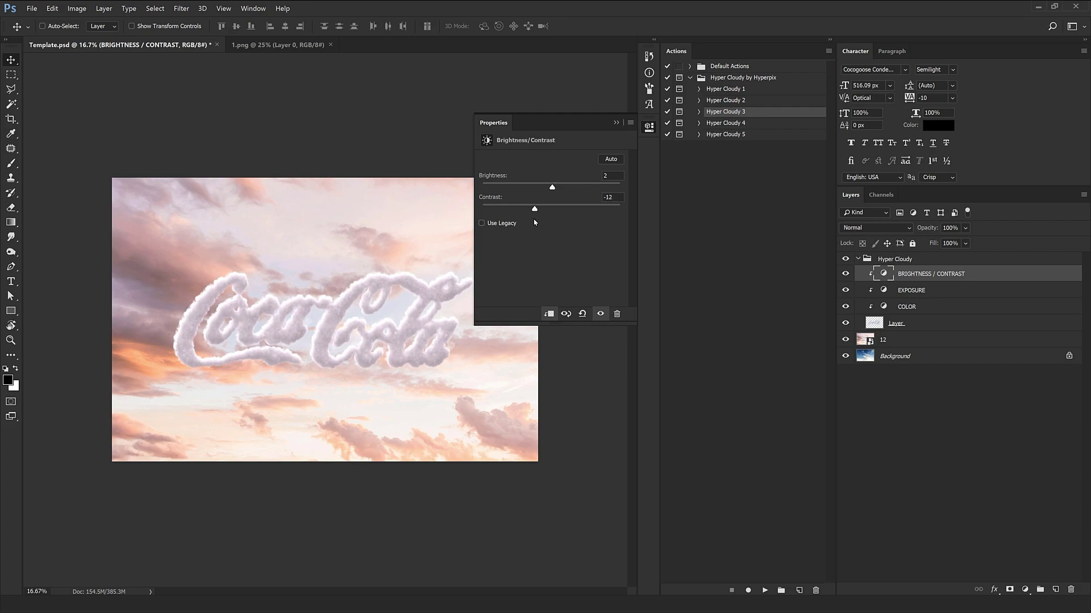
pyautogui.click(498, 128)
# Inspect the recoloured logo's edges, thin strokes and blend with the sunset sky at 50% and 100% zoom.
pyautogui.keyDown('ctrl'); pyautogui.click(303, 340); pyautogui.keyUp('ctrl')
pyautogui.keyDown('ctrl'); pyautogui.click(303, 339); pyautogui.keyUp('ctrl')
pyautogui.keyDown('ctrl'); pyautogui.click(303, 339); pyautogui.keyUp('ctrl')
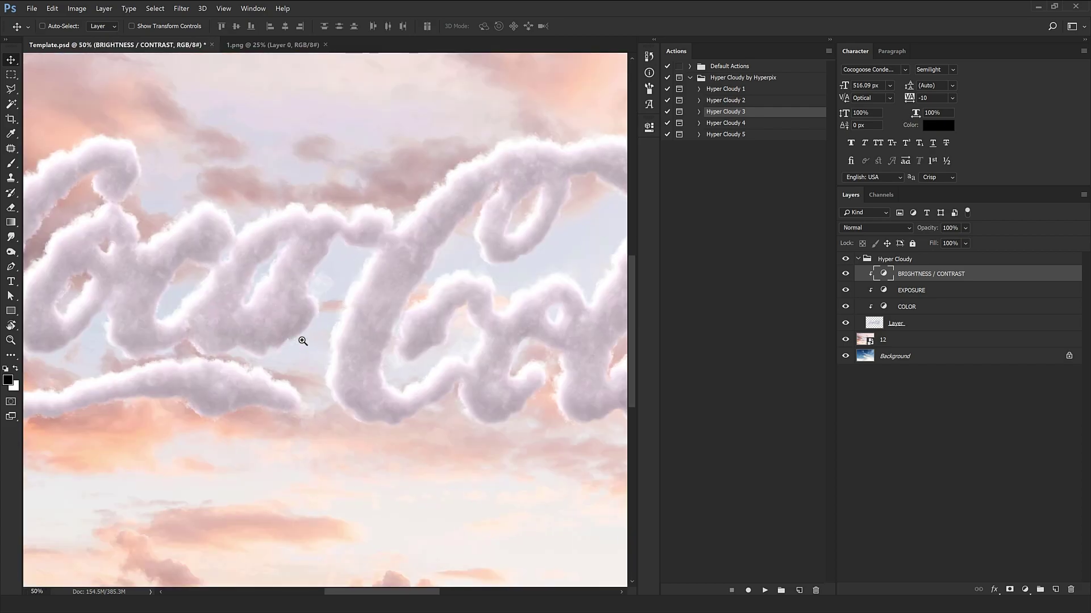
pyautogui.moveTo(341, 348); pyautogui.dragTo(262, 328)
pyautogui.keyDown('ctrl'); pyautogui.click(380, 325); pyautogui.keyUp('ctrl')
pyautogui.moveTo(188, 394); pyautogui.dragTo(407, 401)
pyautogui.keyDown('ctrl'); pyautogui.click(407, 402); pyautogui.keyUp('ctrl')
pyautogui.moveTo(340, 369); pyautogui.dragTo(455, 441)
pyautogui.moveTo(284, 301); pyautogui.dragTo(311, 404)
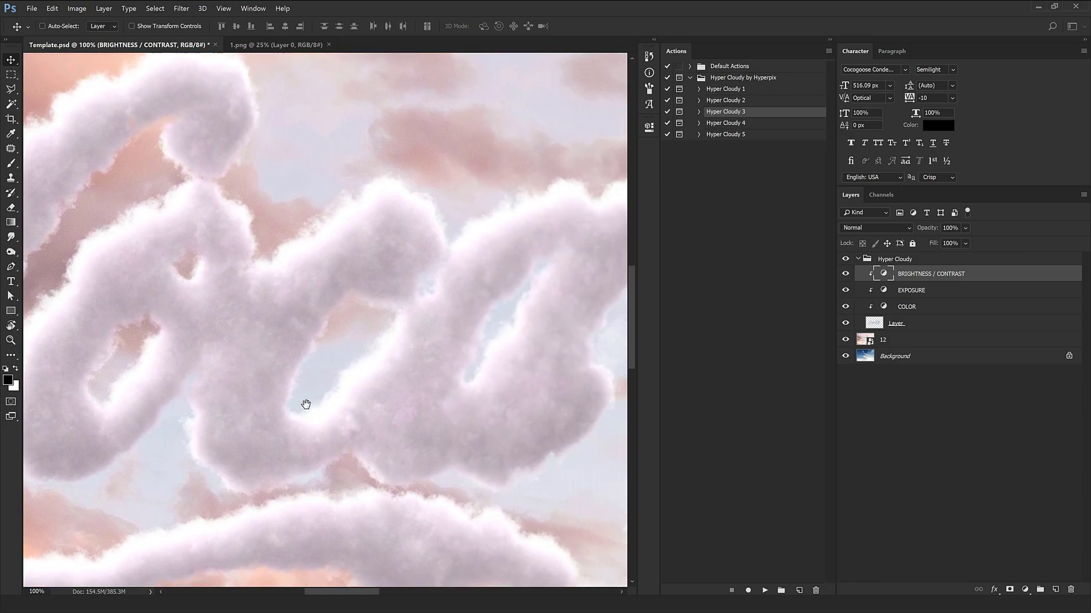
pyautogui.moveTo(416, 409); pyautogui.dragTo(213, 362)
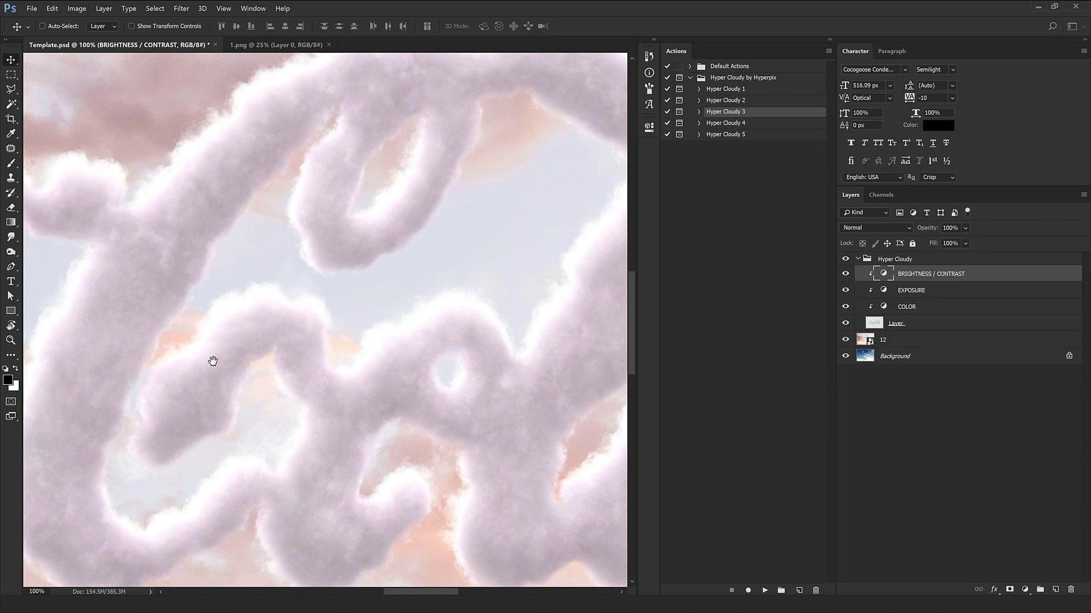